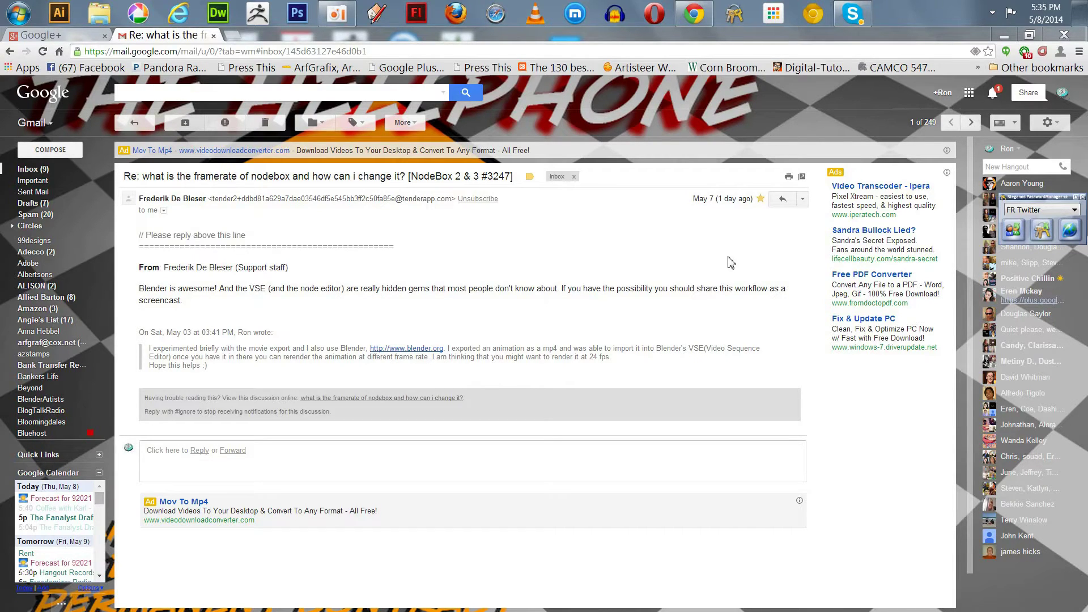
- Switch to Windows Explorer and open the Nodebox folder in the Documents library
{"action": "left_click", "coordinate": [99, 16]}
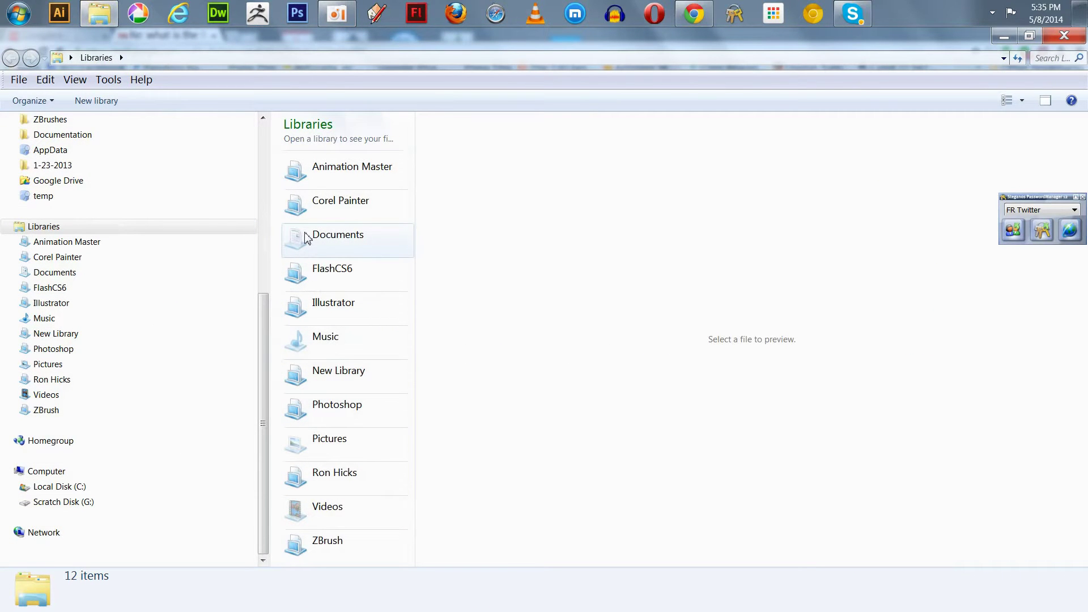
{"action": "double_click", "coordinate": [305, 239]}
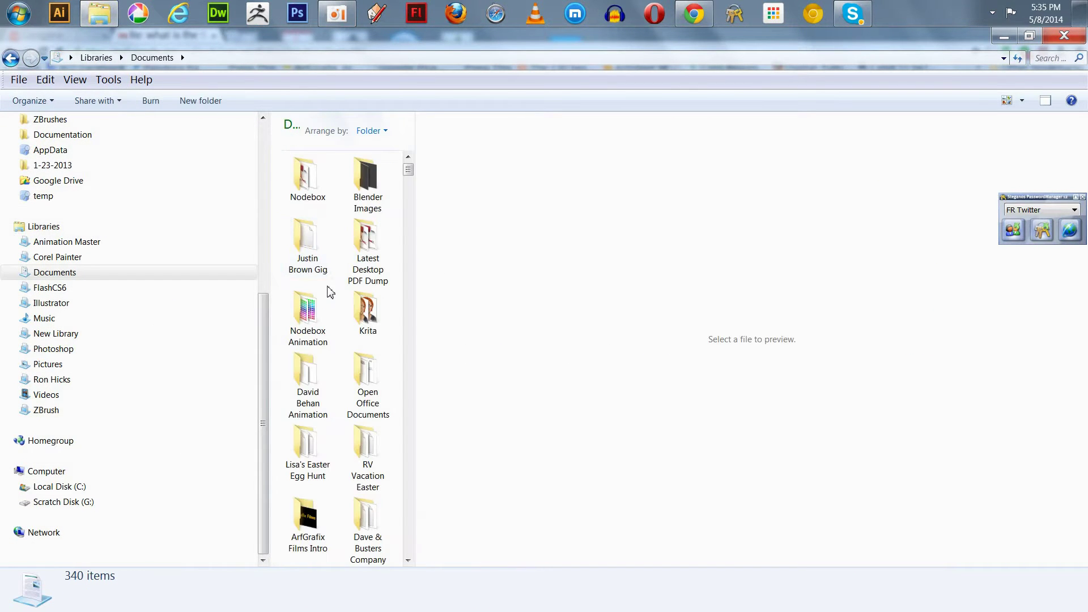
{"action": "left_click", "coordinate": [300, 195]}
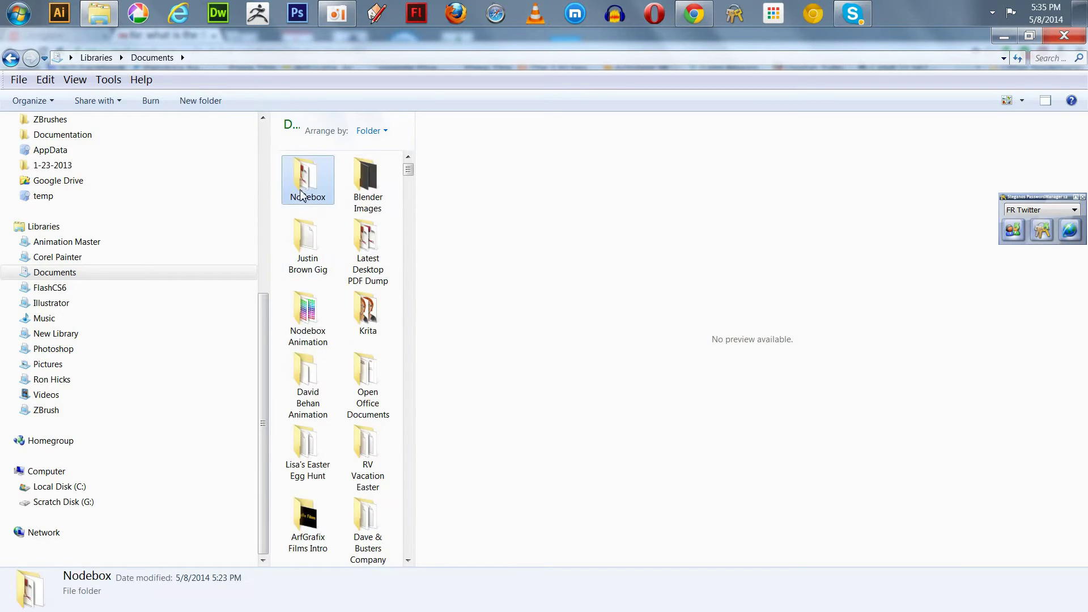
{"action": "double_click", "coordinate": [300, 195]}
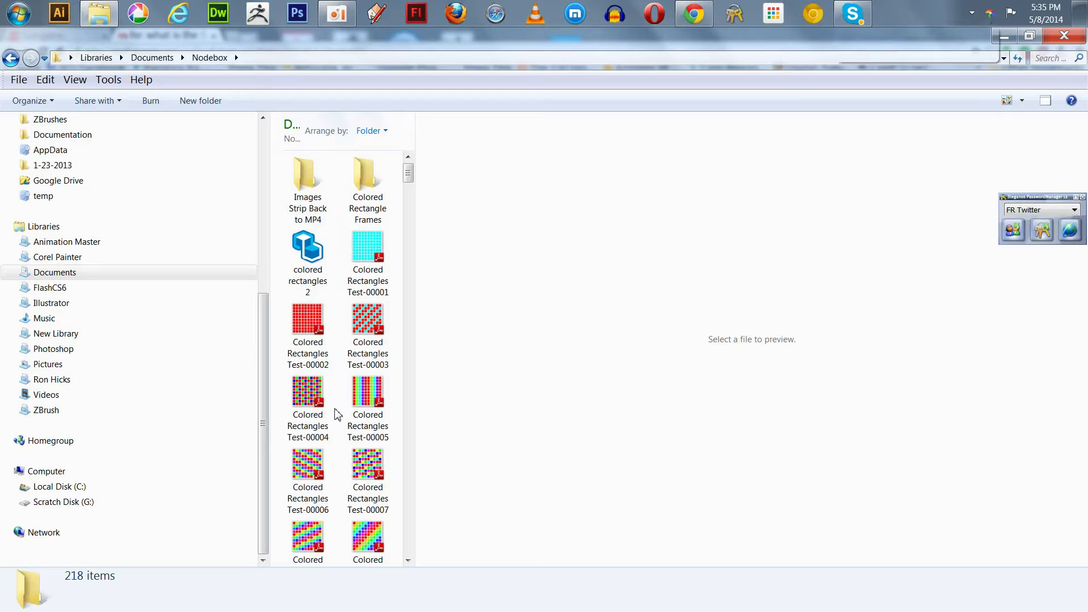
- Find the MP4 video "colored rectangle test" in the Nodebox folder and select it for preview
{"action": "scroll", "coordinate": [338, 414], "scroll_direction": "down", "scroll_amount": 10}
{"action": "scroll", "coordinate": [338, 414], "scroll_direction": "up", "scroll_amount": 5}
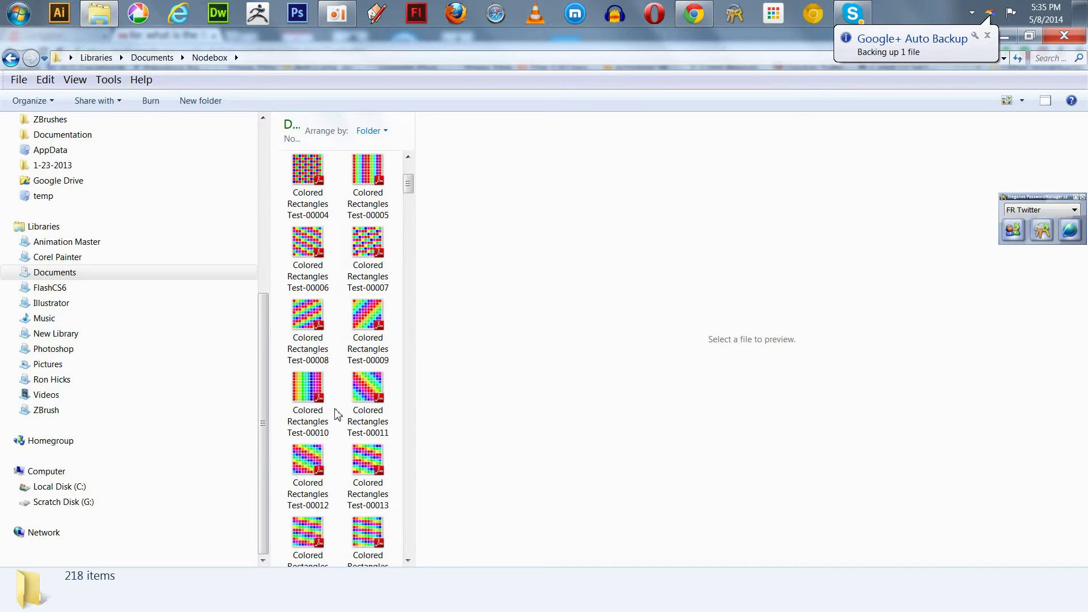
{"action": "scroll", "coordinate": [338, 414], "scroll_direction": "up", "scroll_amount": 5}
{"action": "scroll", "coordinate": [337, 414], "scroll_direction": "down", "scroll_amount": 15}
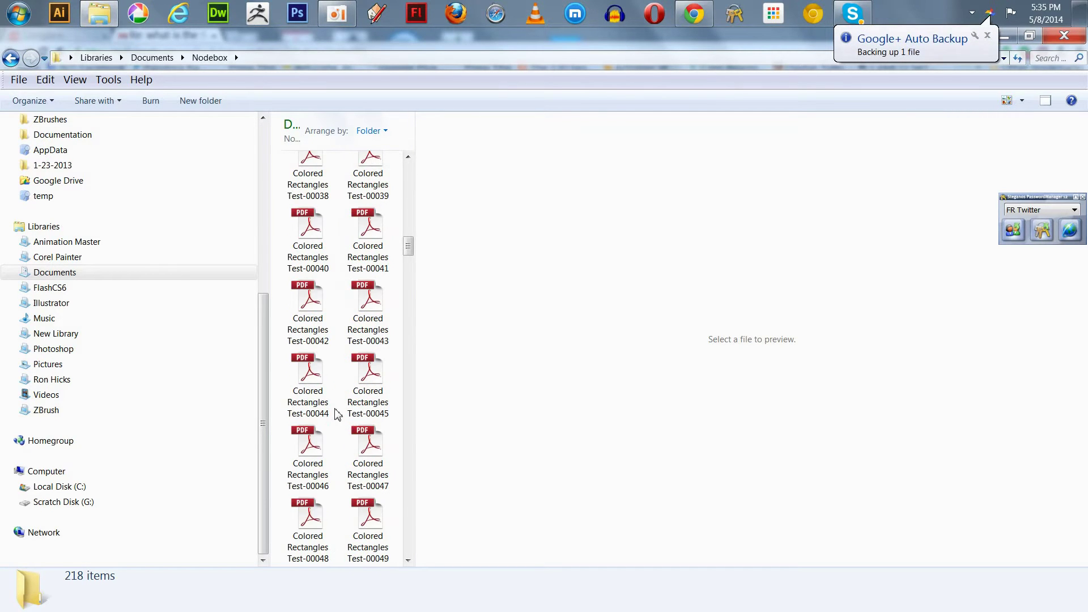
{"action": "scroll", "coordinate": [337, 414], "scroll_direction": "down", "scroll_amount": 20}
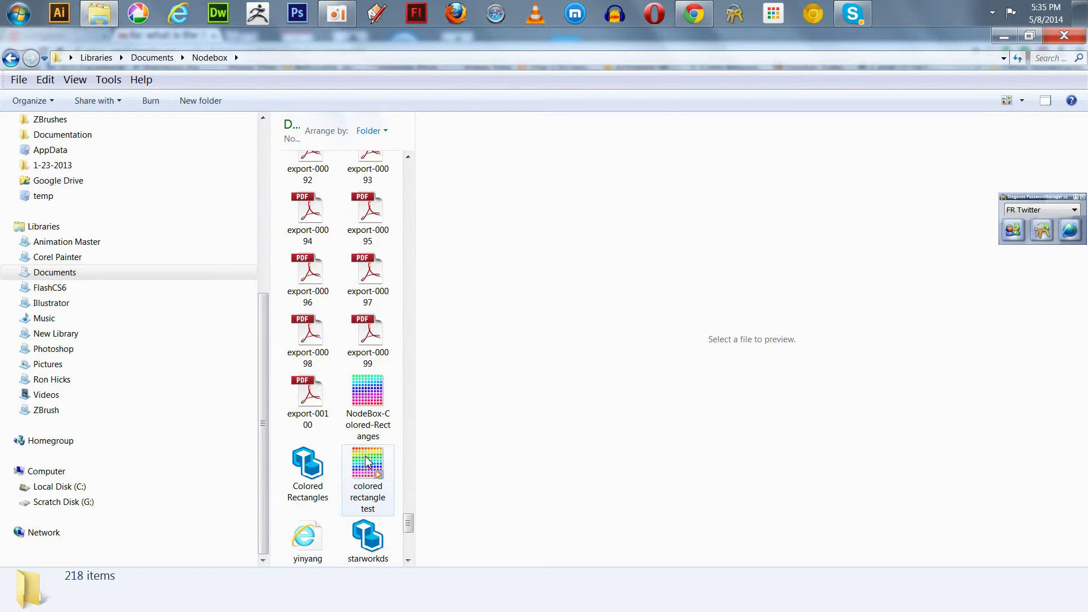
{"action": "mouse_move", "coordinate": [366, 460]}
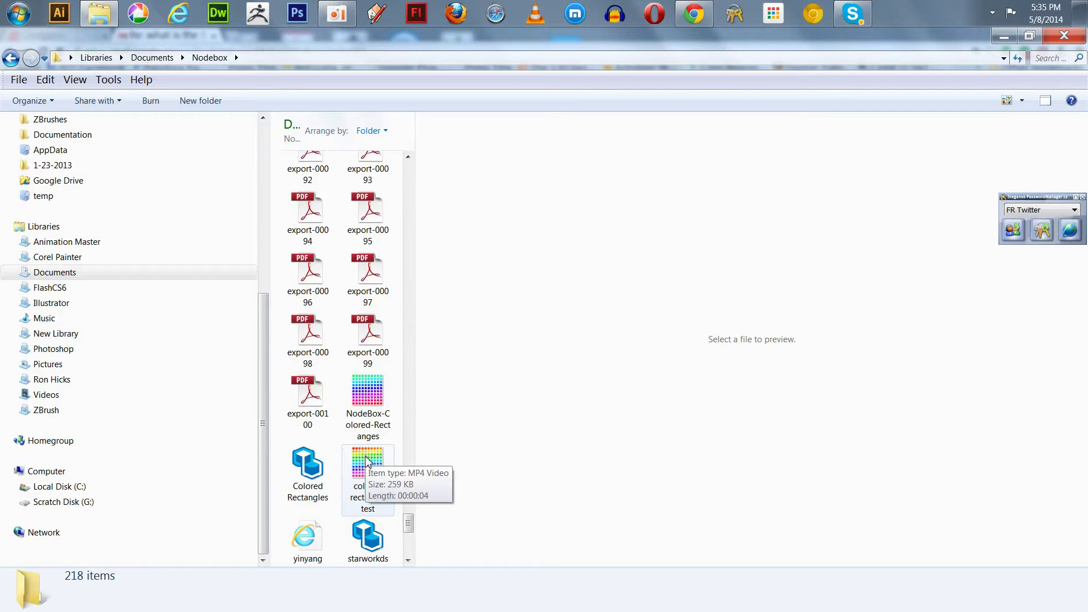
{"action": "left_click", "coordinate": [366, 460]}
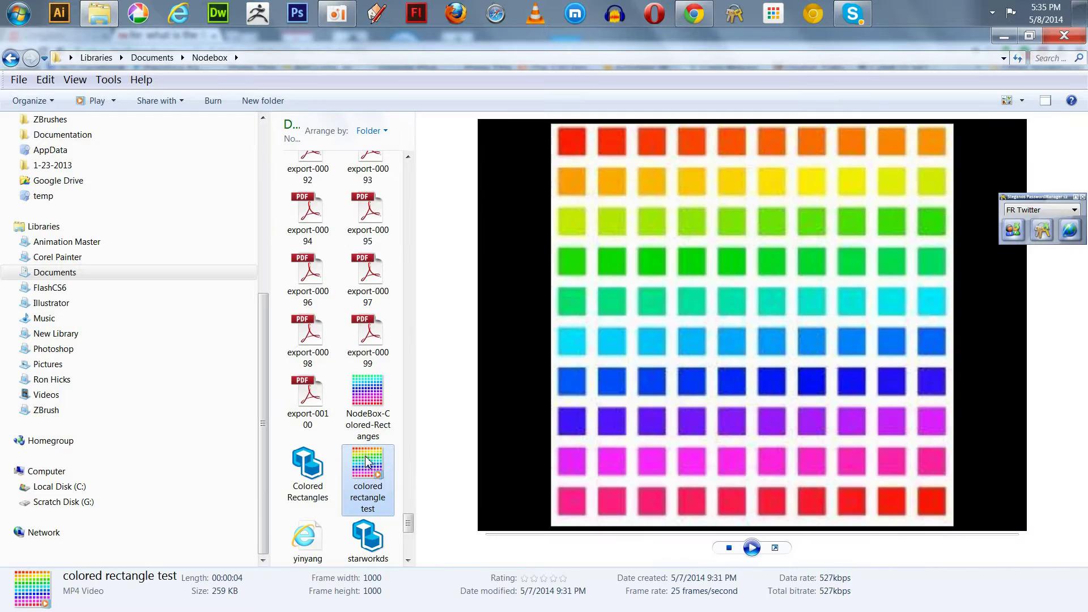
- Check the frame rate in the detailed properties of the "colored rectangle test" video, and close the folder window
{"action": "right_click", "coordinate": [366, 460]}
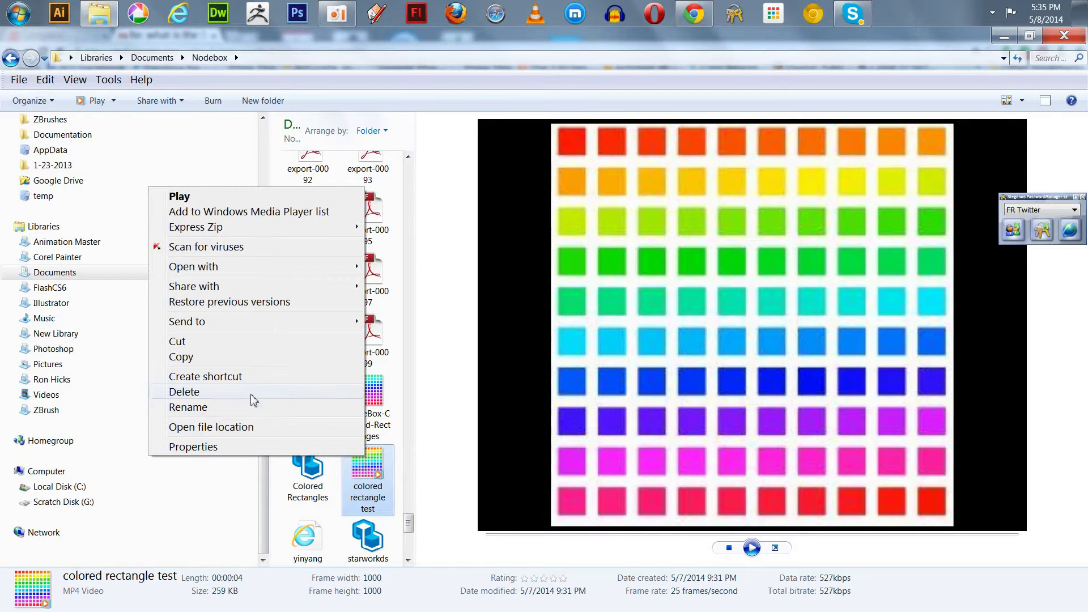
{"action": "left_click", "coordinate": [209, 447]}
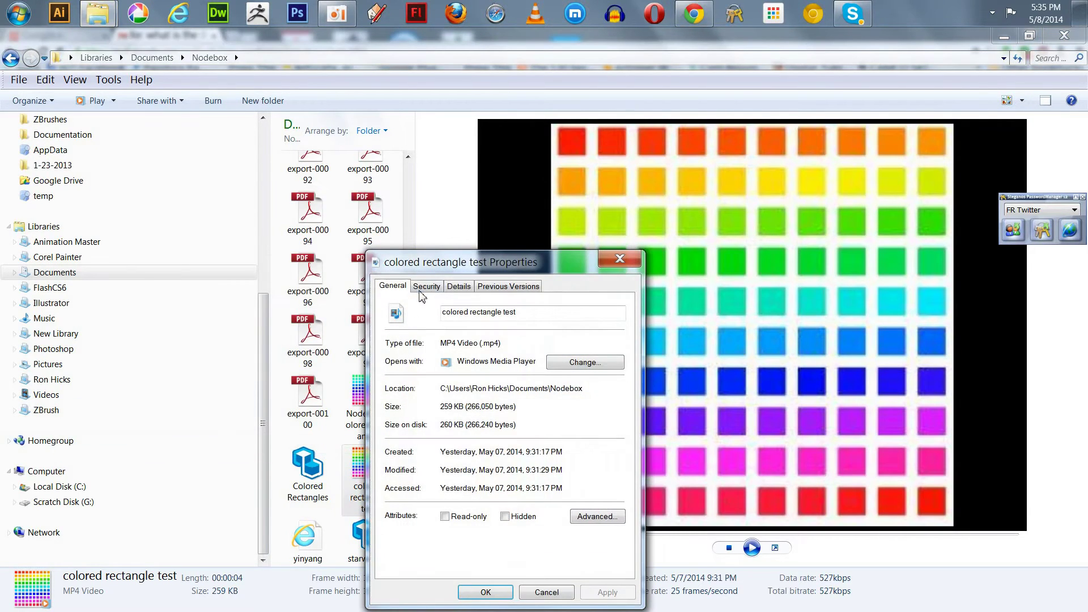
{"action": "left_click", "coordinate": [457, 286]}
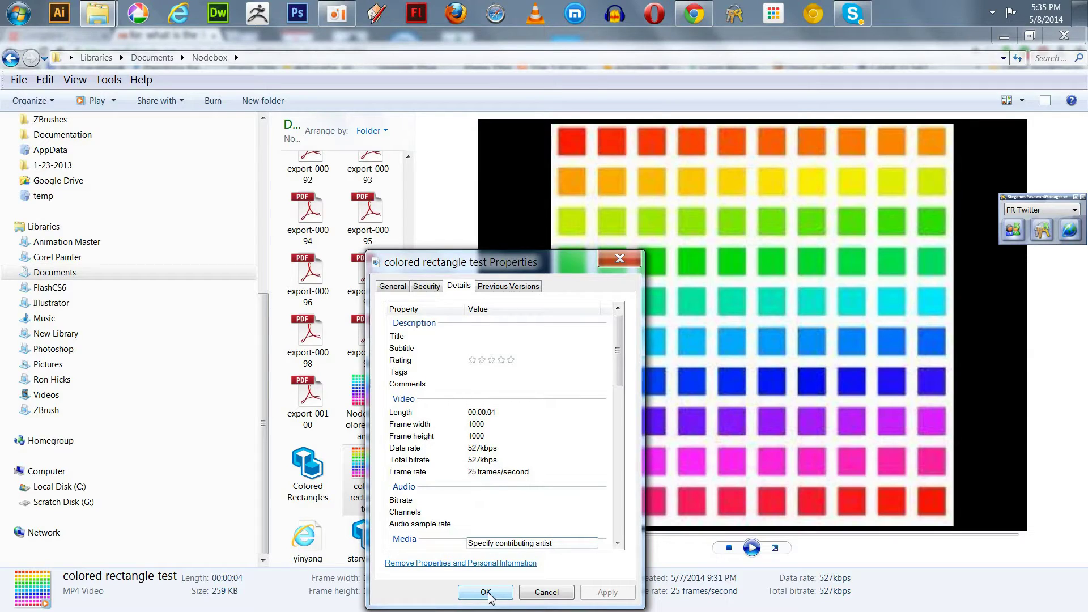
{"action": "left_click", "coordinate": [488, 593]}
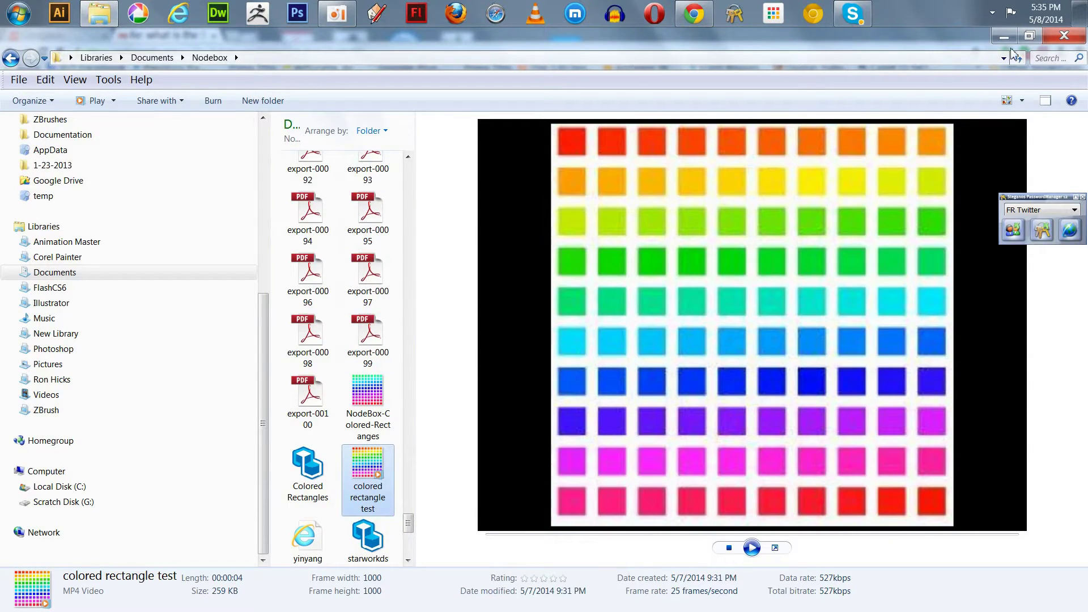
{"action": "left_click", "coordinate": [1065, 38]}
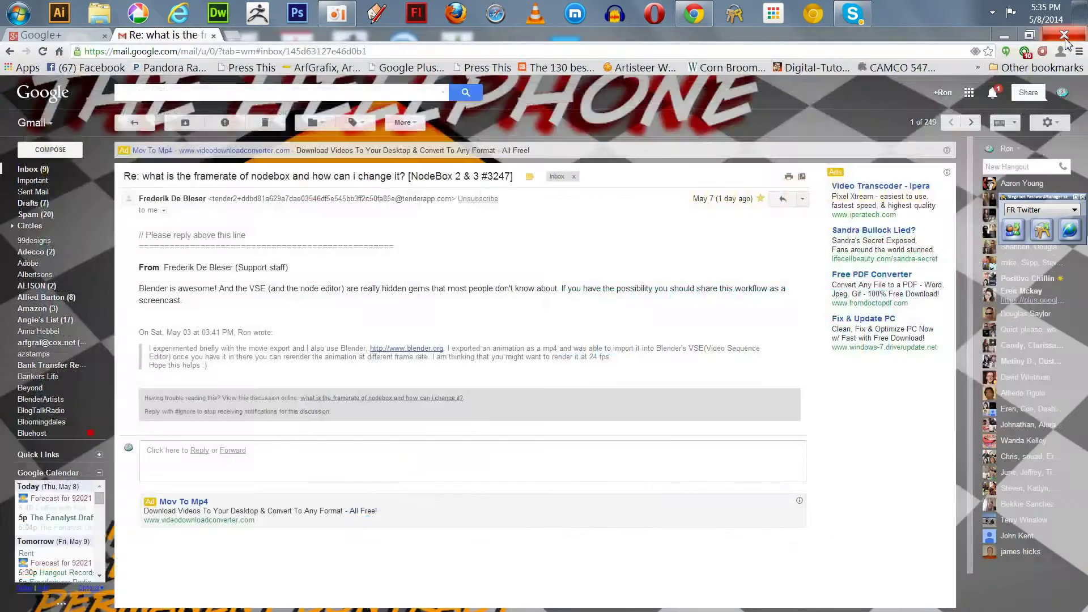
- Launch NodeBox and open the recent document colored rectangles 2.ndbx in a maximized window
{"action": "left_click", "coordinate": [2, 5]}
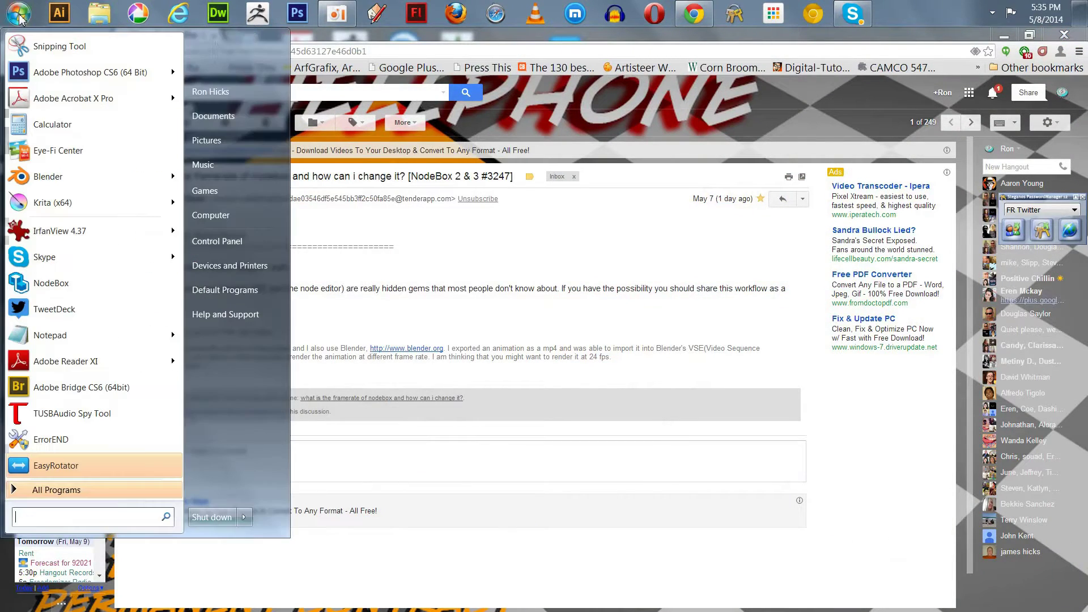
{"action": "mouse_move", "coordinate": [60, 190]}
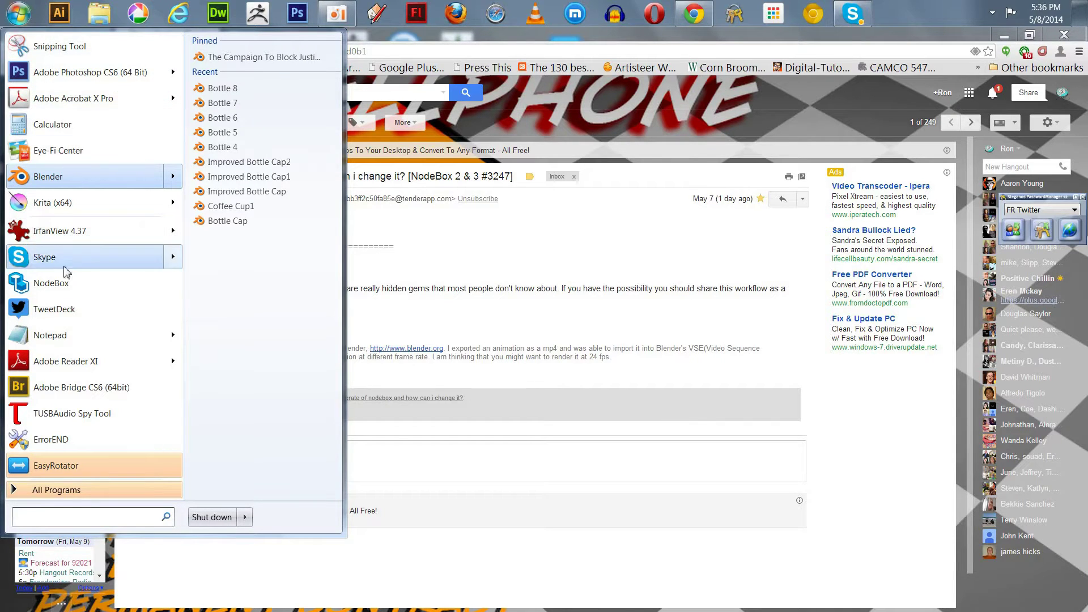
{"action": "left_click", "coordinate": [50, 286]}
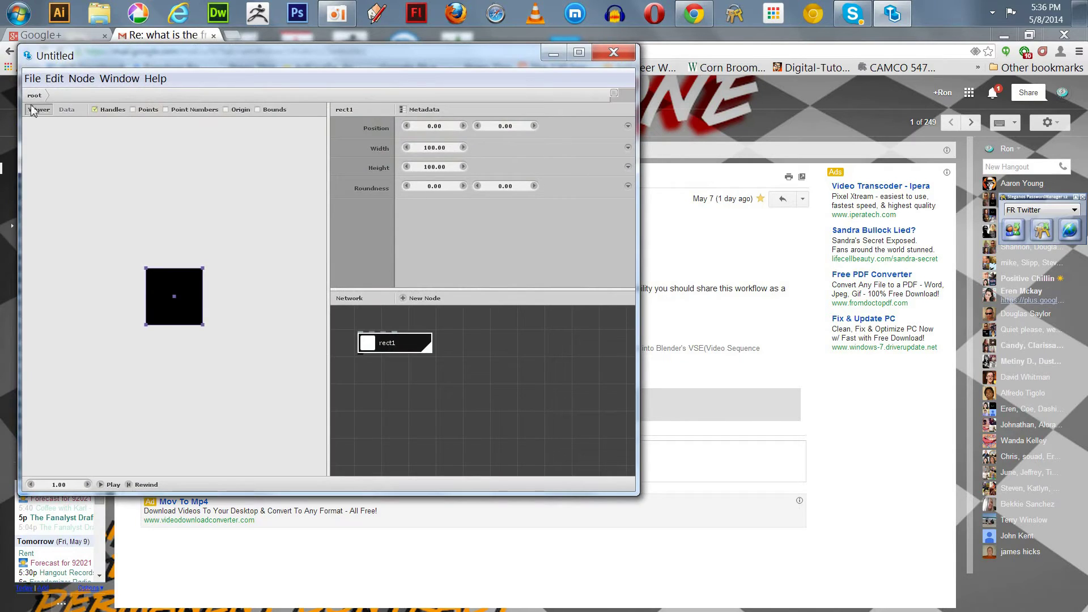
{"action": "left_click", "coordinate": [33, 78]}
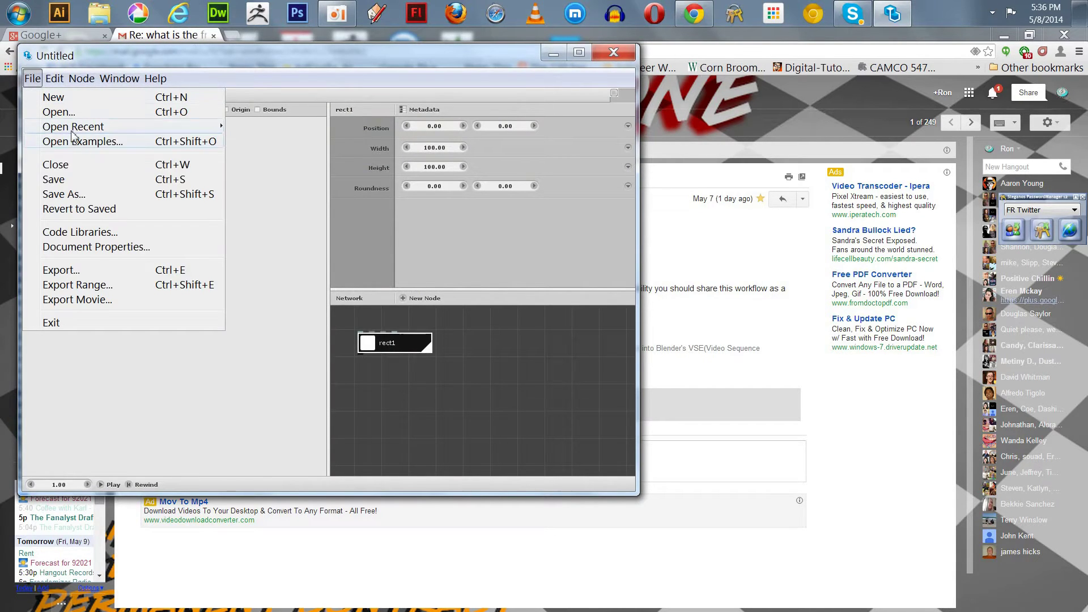
{"action": "mouse_move", "coordinate": [72, 128]}
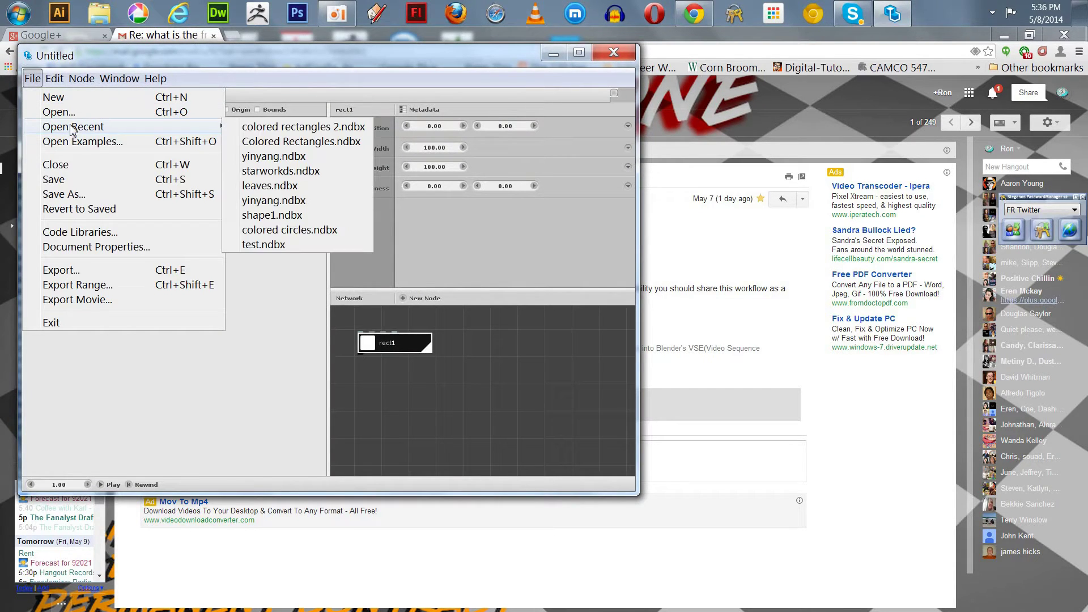
{"action": "left_click", "coordinate": [279, 128]}
{"action": "left_click", "coordinate": [599, 74]}
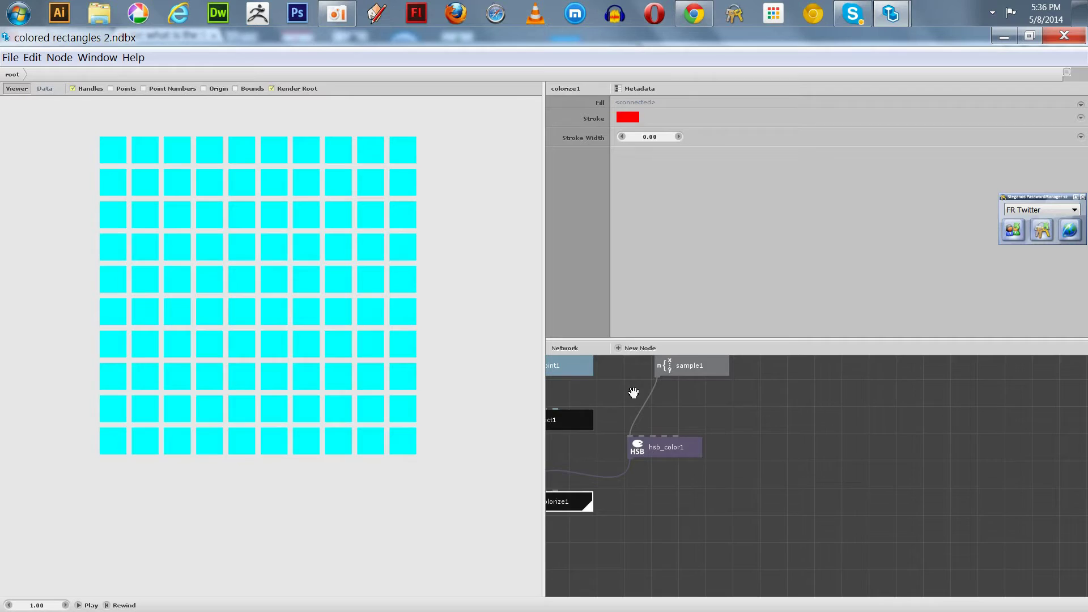
- Examine the whole node network and preview the colored rectangles animation, rewinding it to the first frame
{"action": "middle_click_drag", "start_coordinate": [694, 405], "coordinate": [794, 384]}
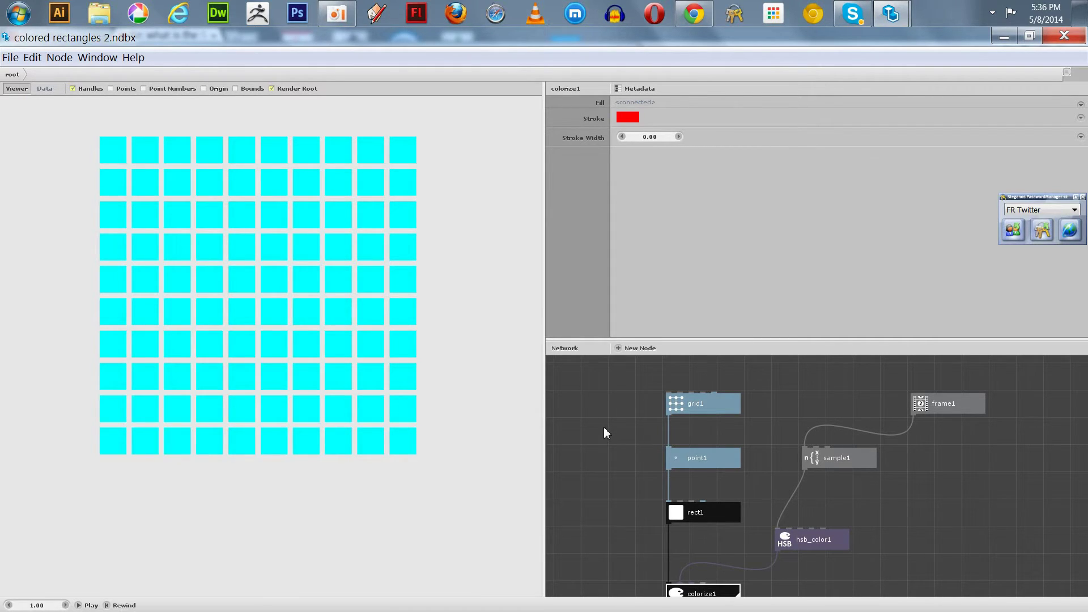
{"action": "scroll", "coordinate": [603, 427], "scroll_direction": "down", "scroll_amount": 2}
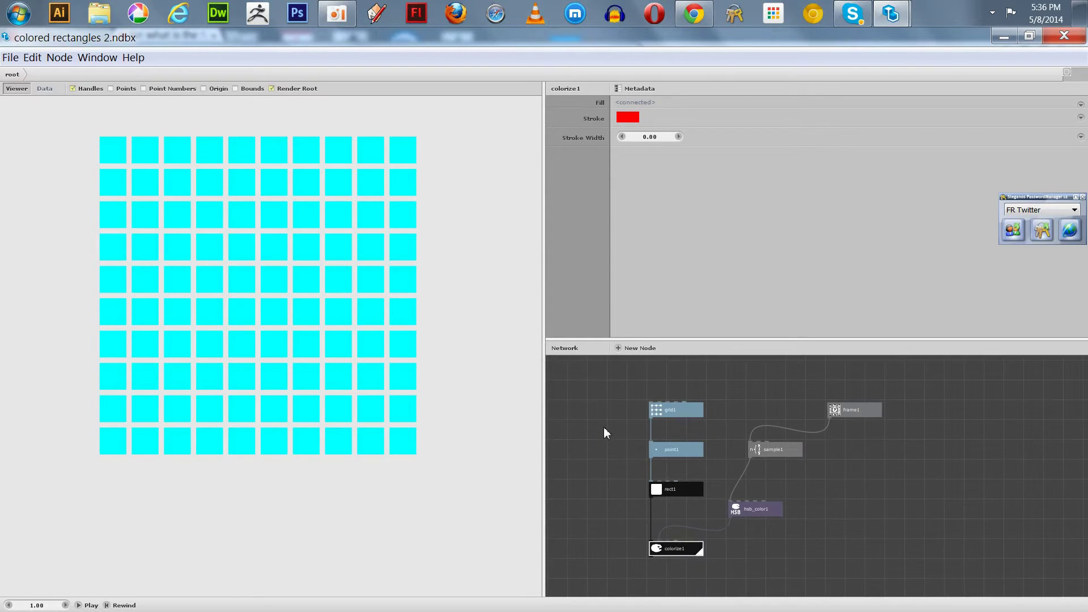
{"action": "left_click", "coordinate": [79, 608]}
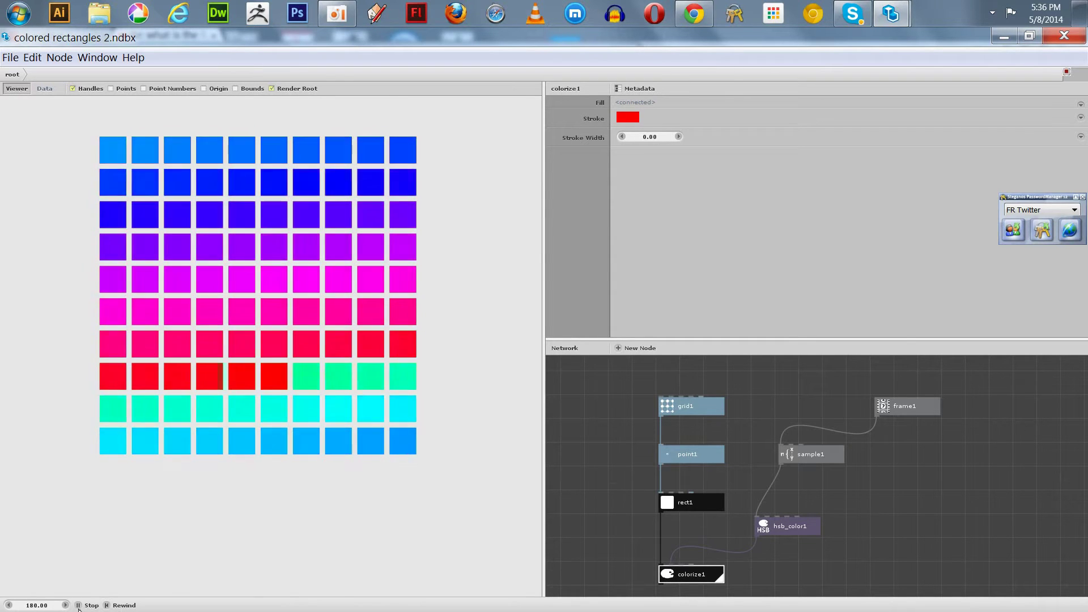
{"action": "left_click", "coordinate": [79, 605]}
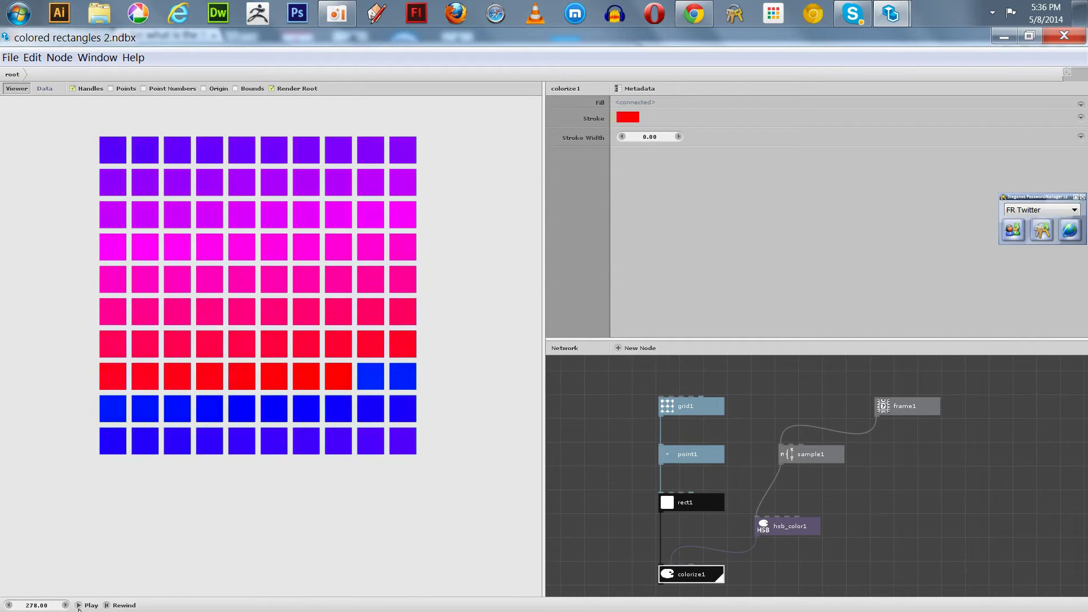
{"action": "left_click", "coordinate": [107, 605]}
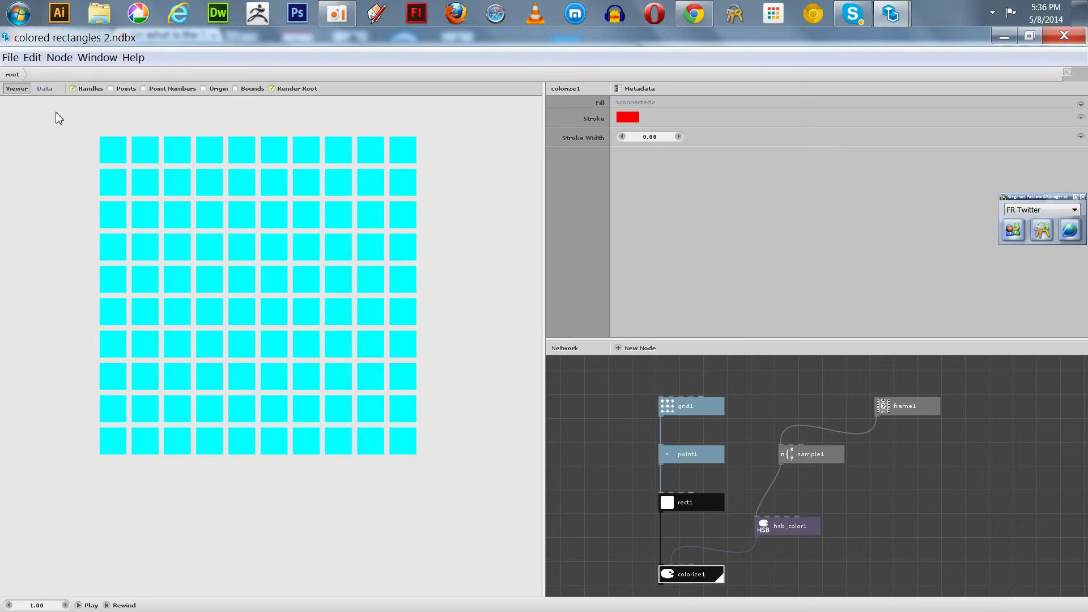
- Check which file formats Export Range offers, and leave it without exporting
{"action": "left_click", "coordinate": [10, 58]}
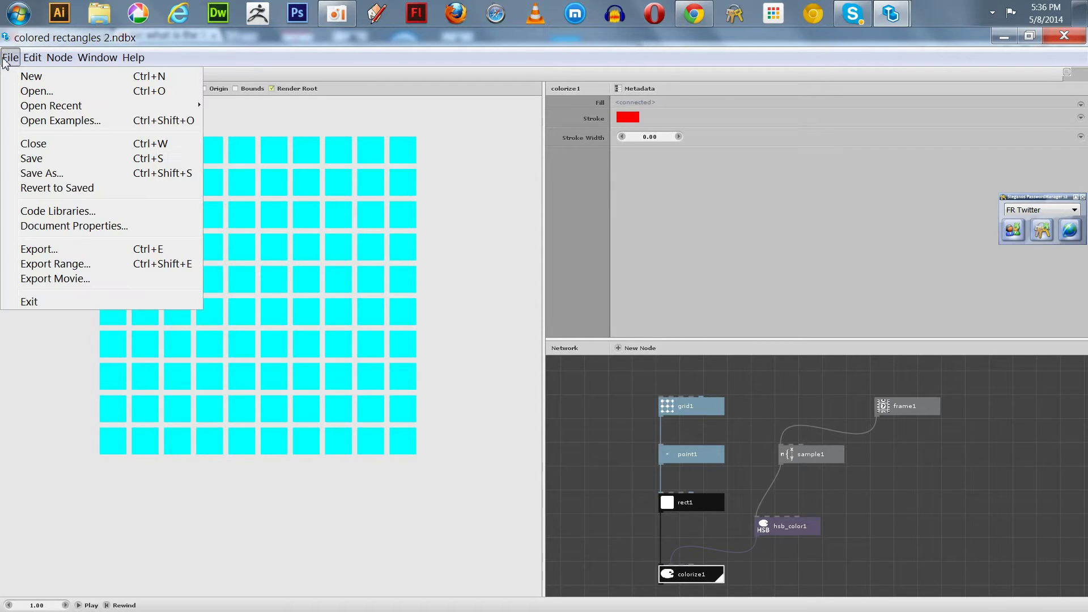
{"action": "left_click", "coordinate": [57, 264]}
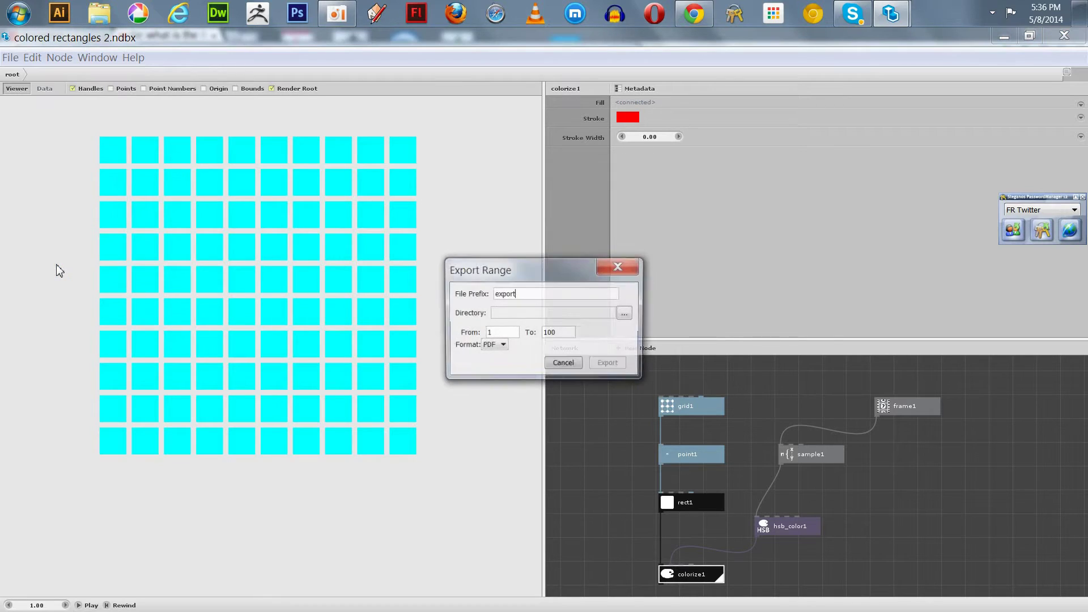
{"action": "left_click", "coordinate": [482, 347]}
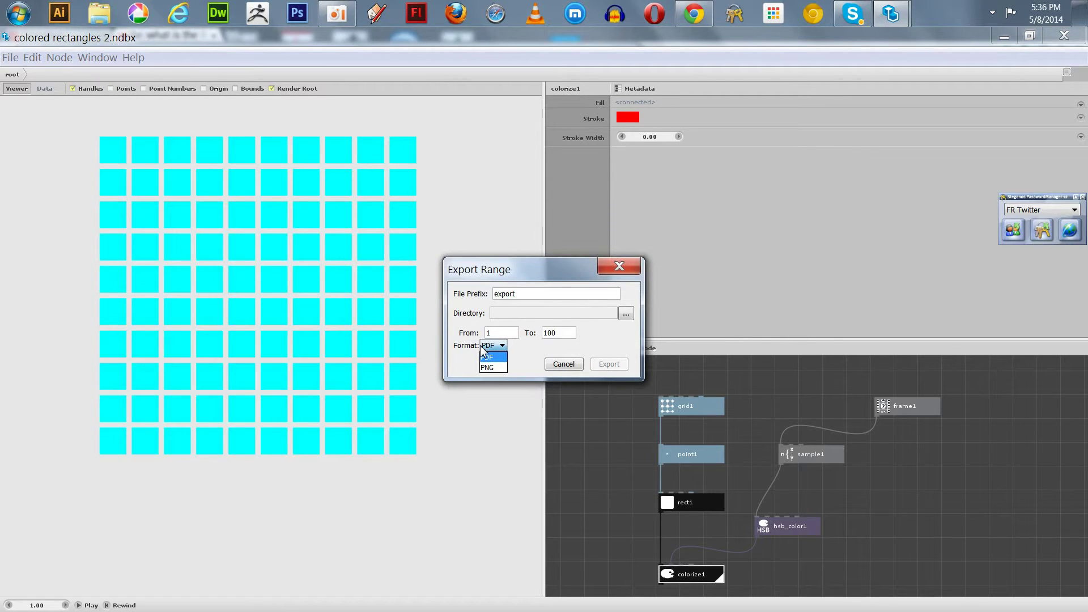
{"action": "left_click", "coordinate": [560, 366]}
{"action": "left_click", "coordinate": [563, 369]}
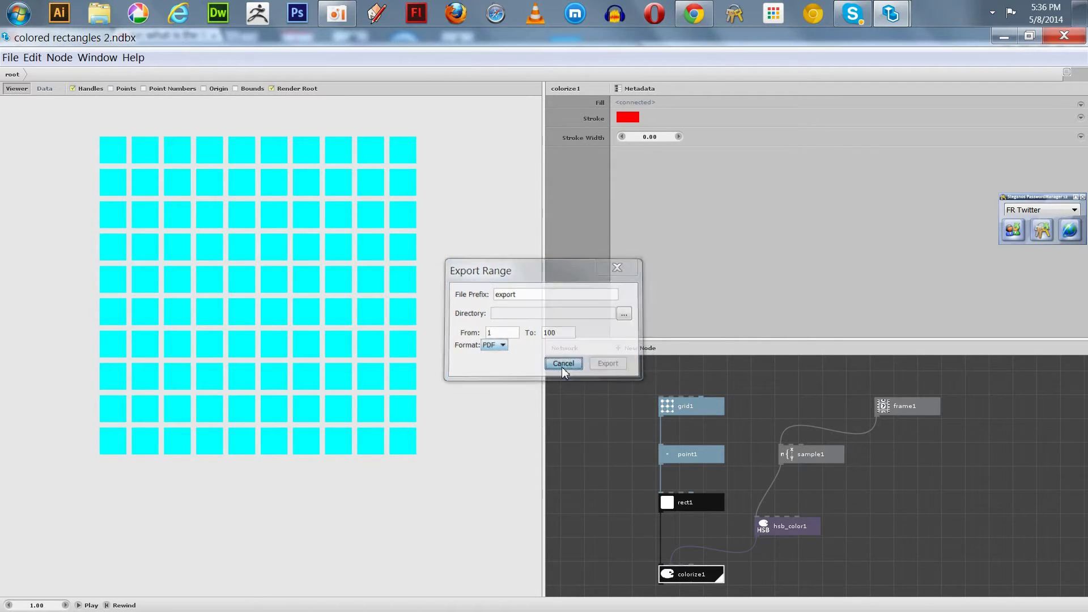
- Export frames 1 to 100 as an MP4 movie named "colored rectangles 2" in the Nodebox folder
{"action": "left_click", "coordinate": [12, 59]}
{"action": "left_click", "coordinate": [56, 279]}
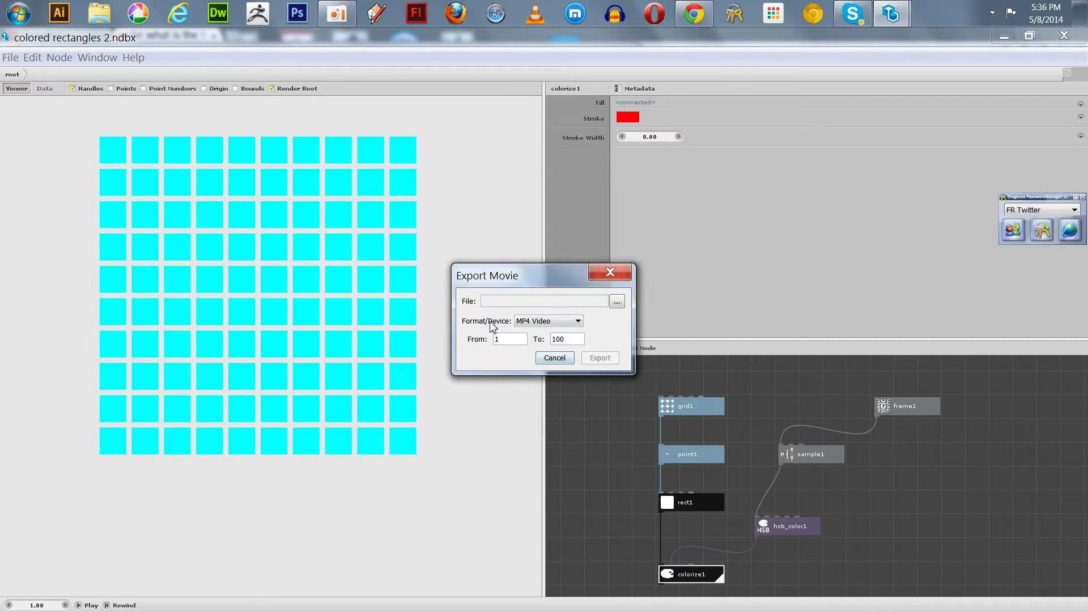
{"action": "left_click", "coordinate": [615, 303]}
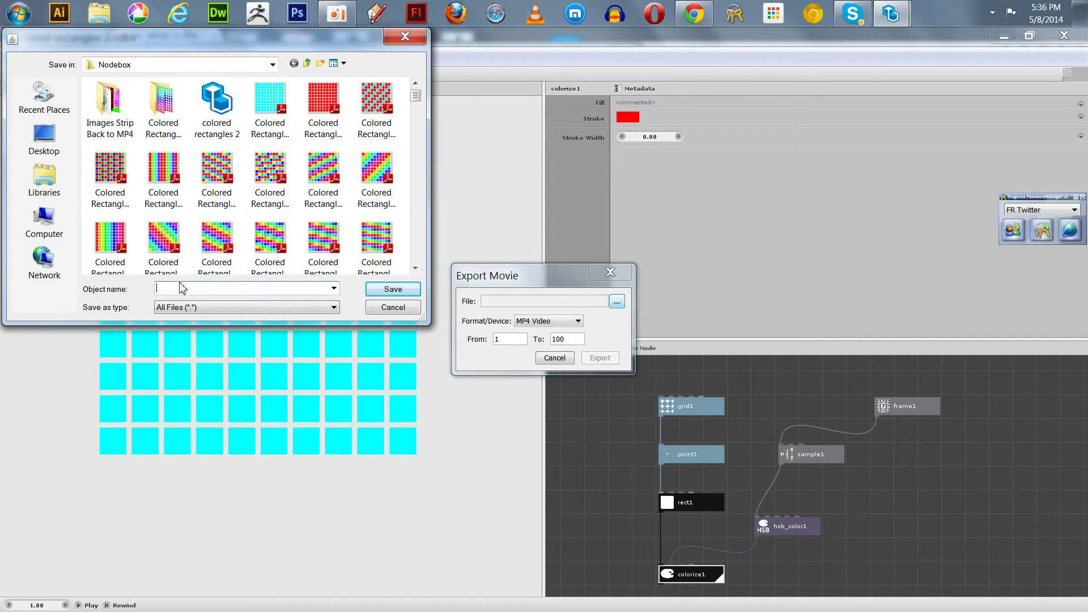
{"action": "left_click_drag", "start_coordinate": [170, 37], "coordinate": [165, 159]}
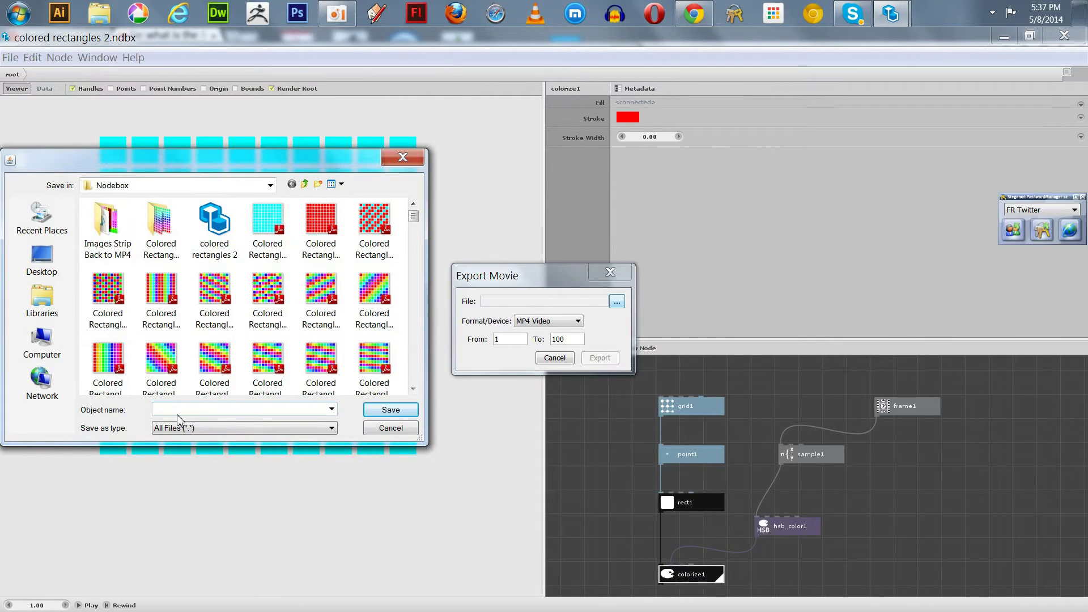
{"action": "type", "text": "colo"}
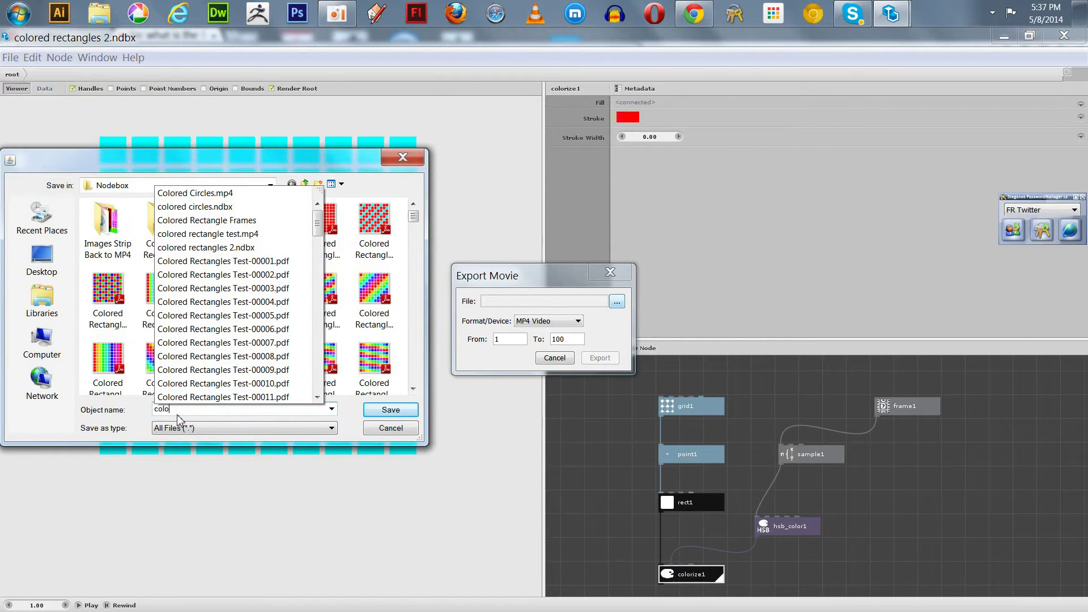
{"action": "type", "text": "red rectan"}
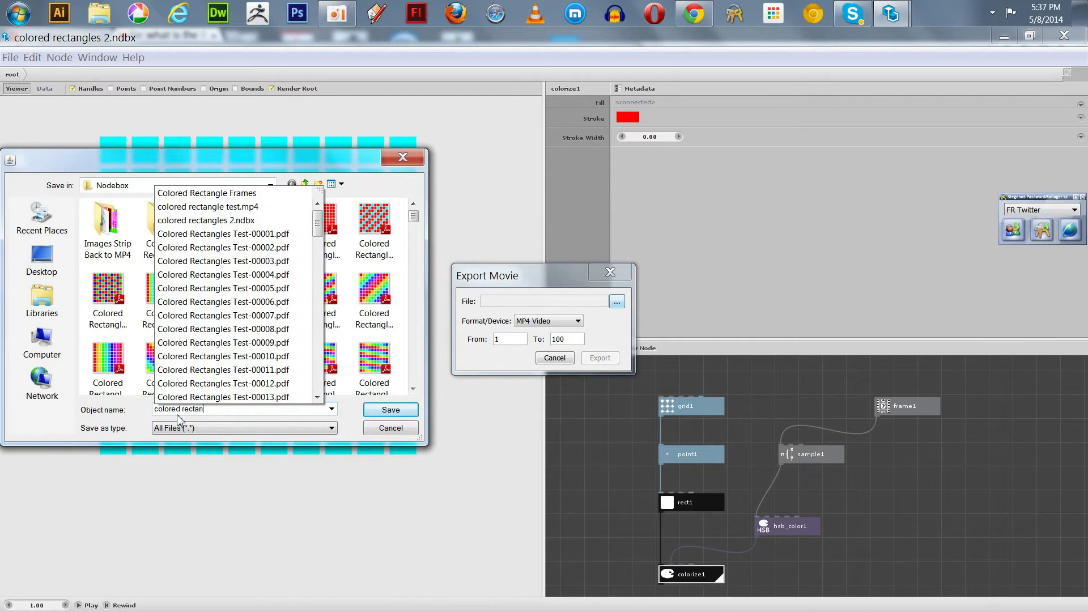
{"action": "type", "text": "ge"}
{"action": "key", "text": "BackSpace"}
{"action": "type", "text": "les "}
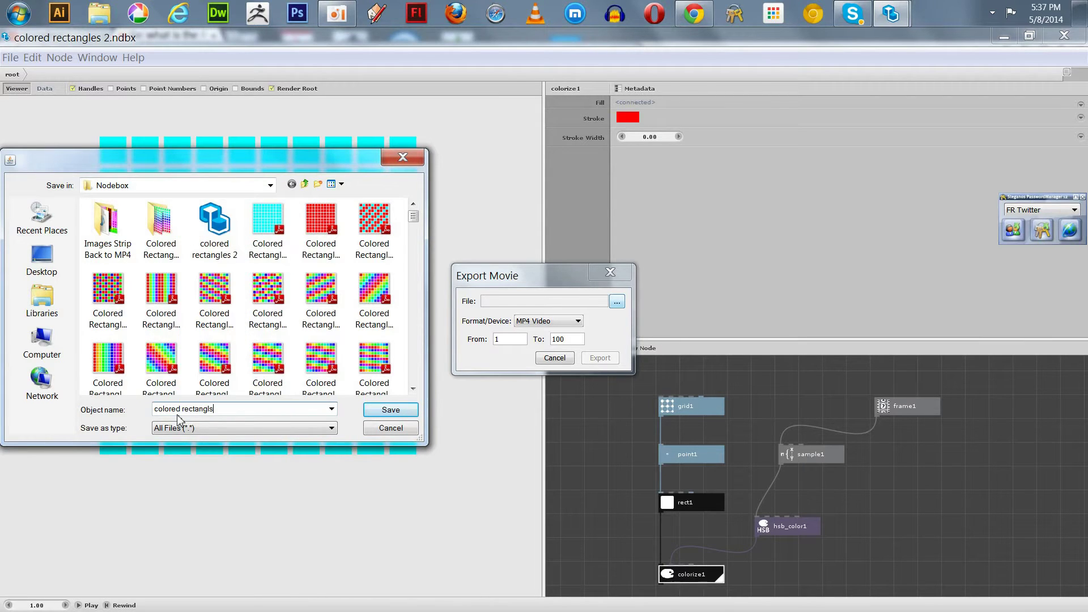
{"action": "type", "text": "2"}
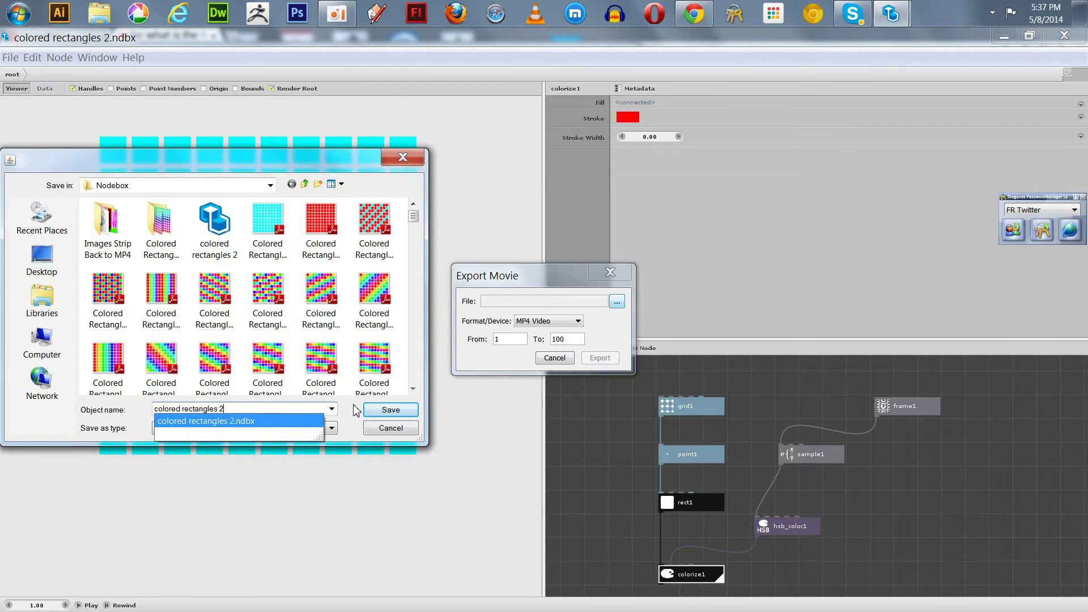
{"action": "left_click", "coordinate": [390, 410]}
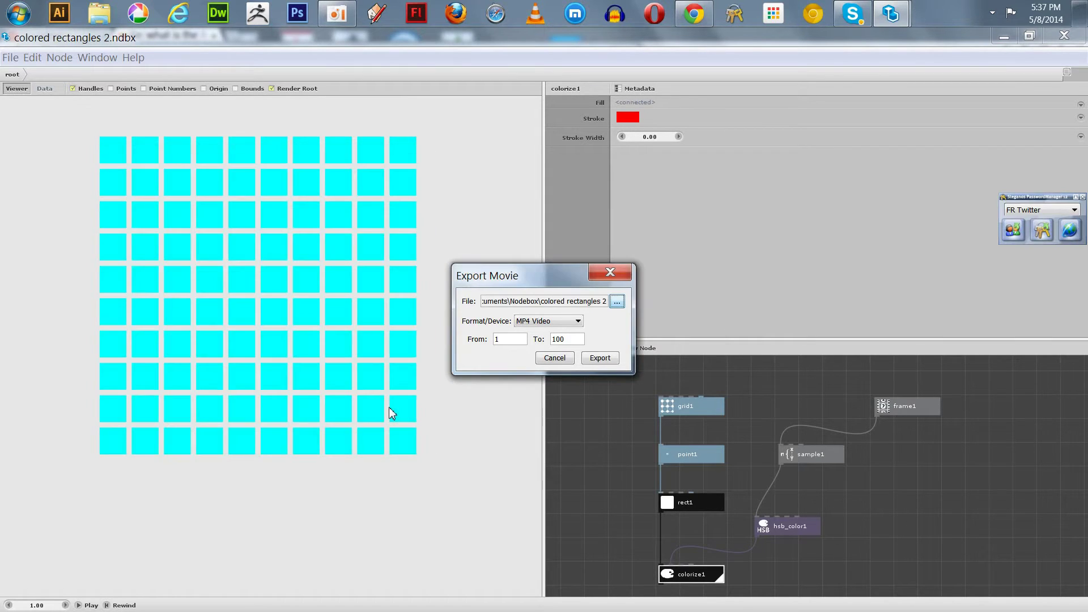
{"action": "left_click", "coordinate": [595, 359]}
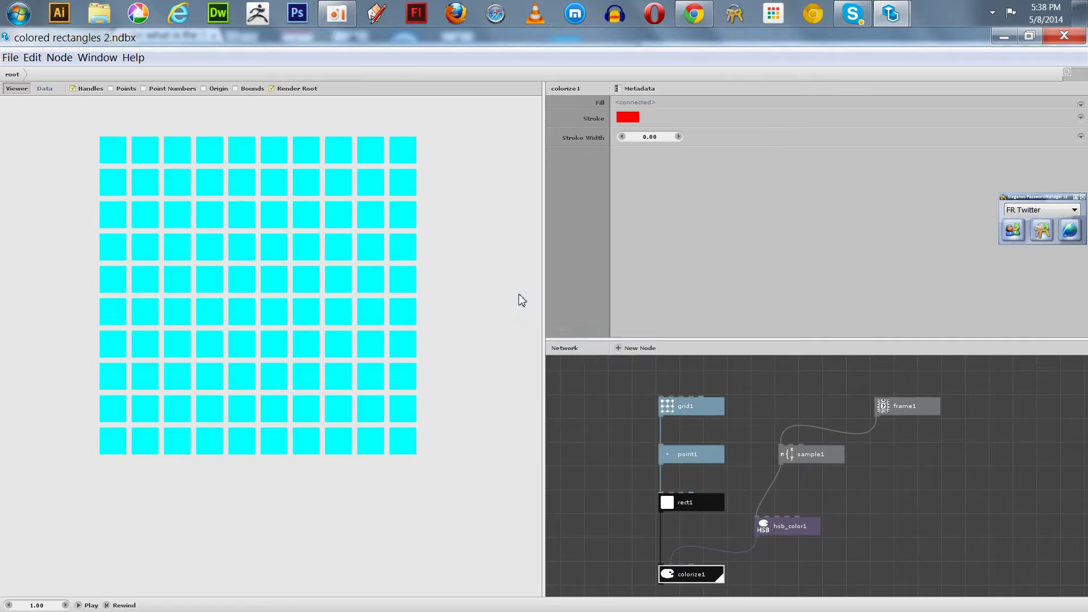
- Preview the exported "colored rectangles 2" video from the Nodebox documents folder, stop playback and close the folder window
{"action": "left_click", "coordinate": [101, 17]}
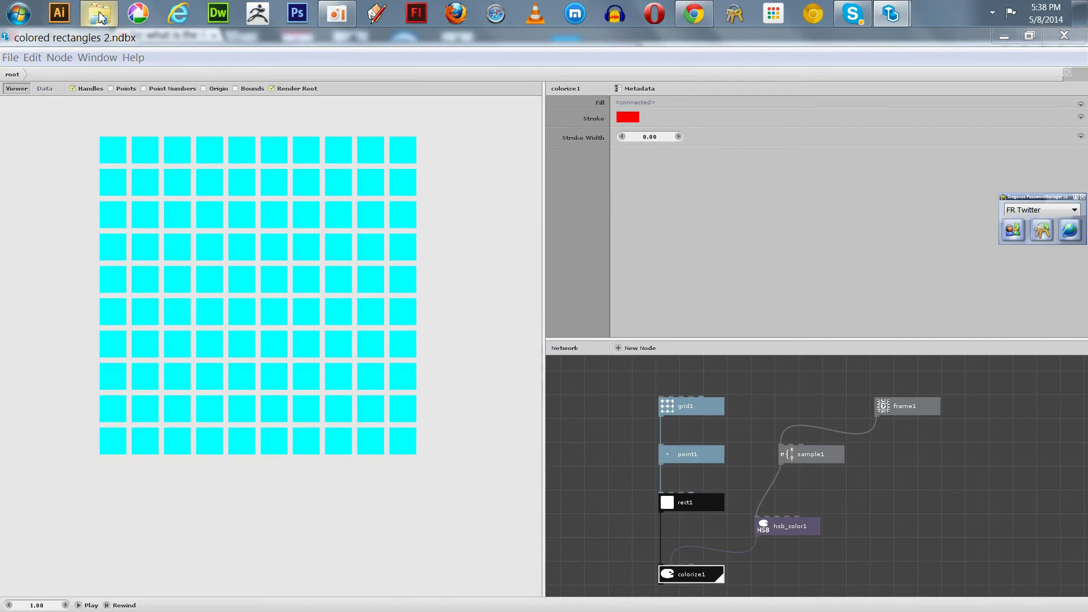
{"action": "double_click", "coordinate": [309, 243]}
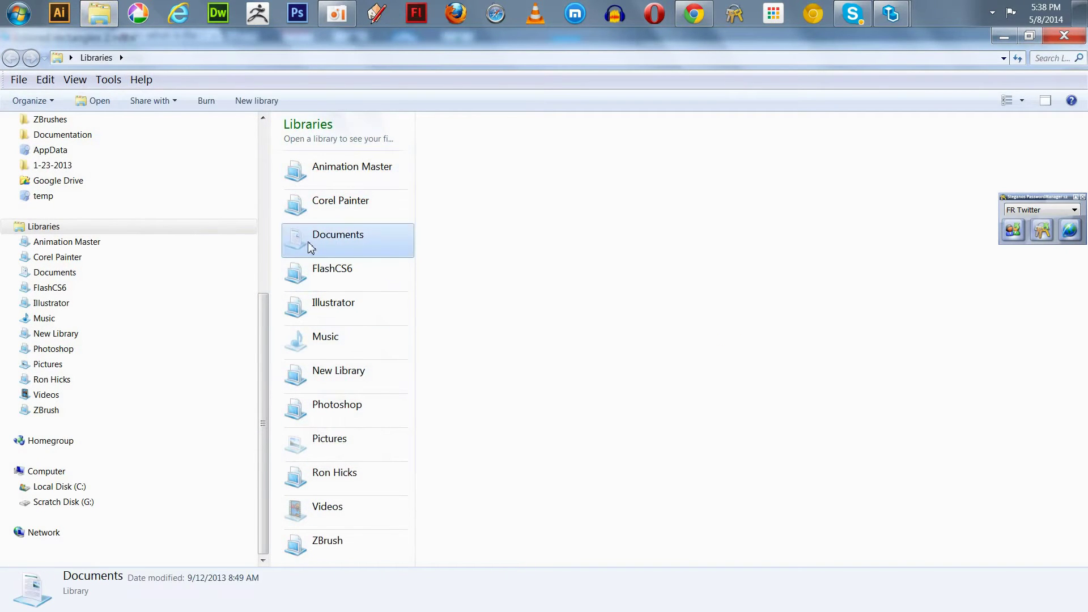
{"action": "left_click", "coordinate": [303, 179]}
{"action": "double_click", "coordinate": [303, 179]}
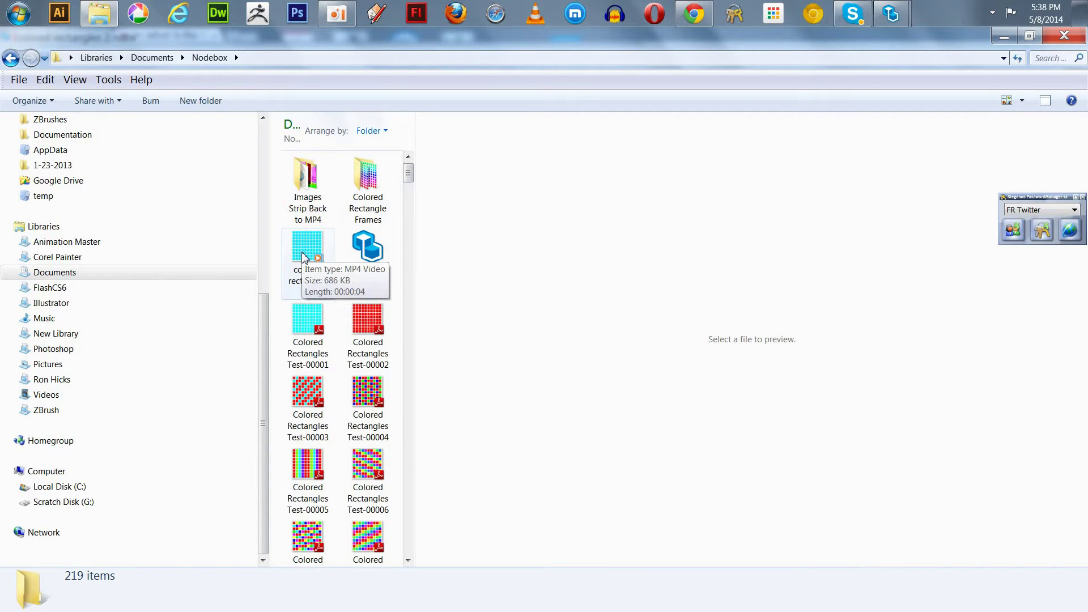
{"action": "left_click", "coordinate": [304, 258]}
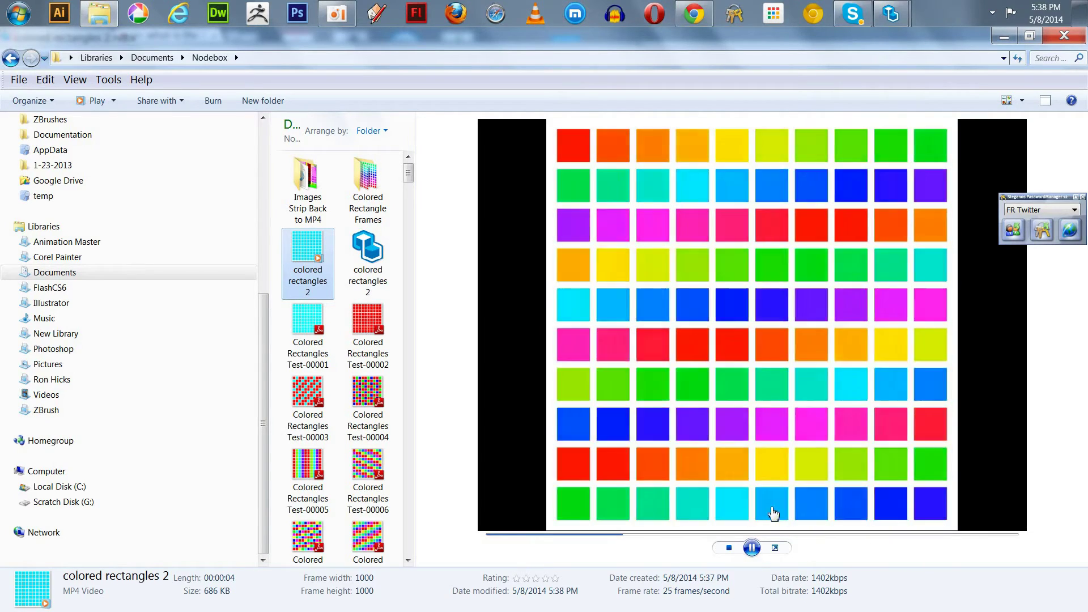
{"action": "left_click", "coordinate": [820, 203]}
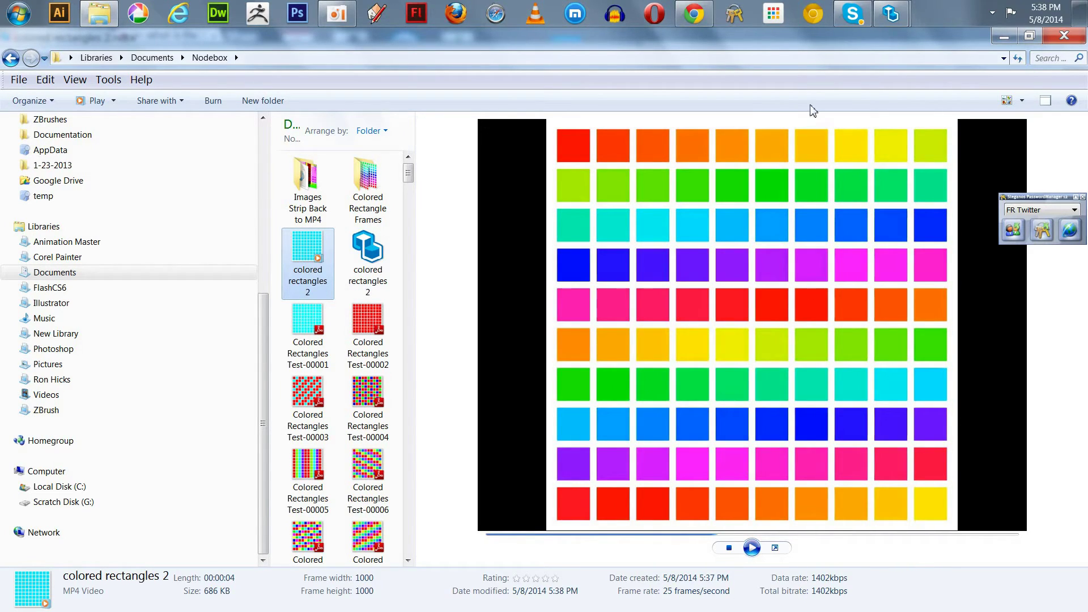
{"action": "left_click", "coordinate": [1061, 37]}
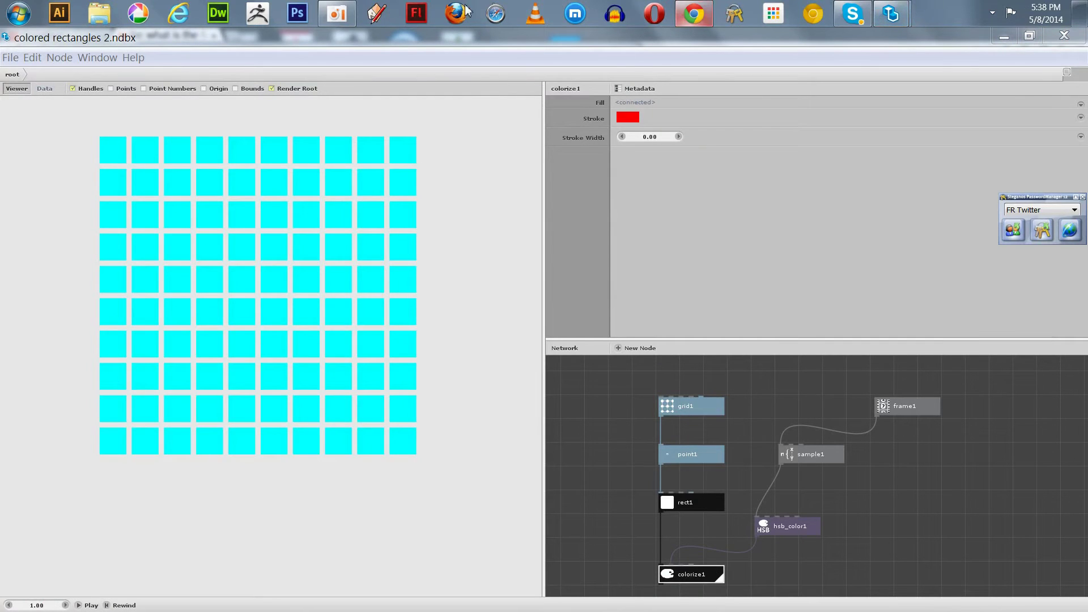
- Launch Blender, dismiss the splash screen and switch to the Video Editing screen layout
{"action": "left_click", "coordinate": [13, 16]}
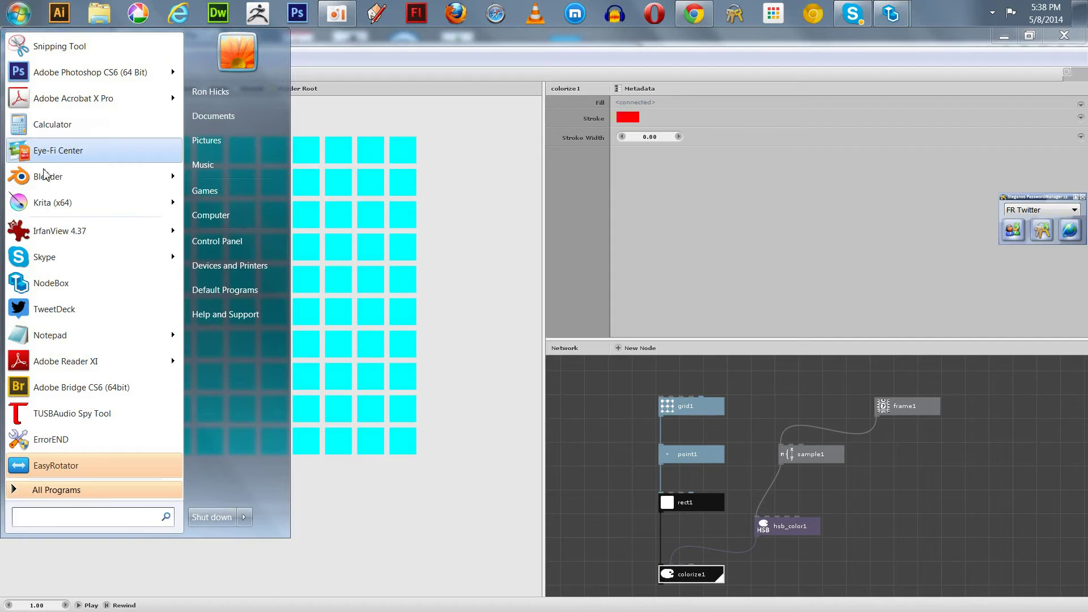
{"action": "left_click", "coordinate": [45, 175]}
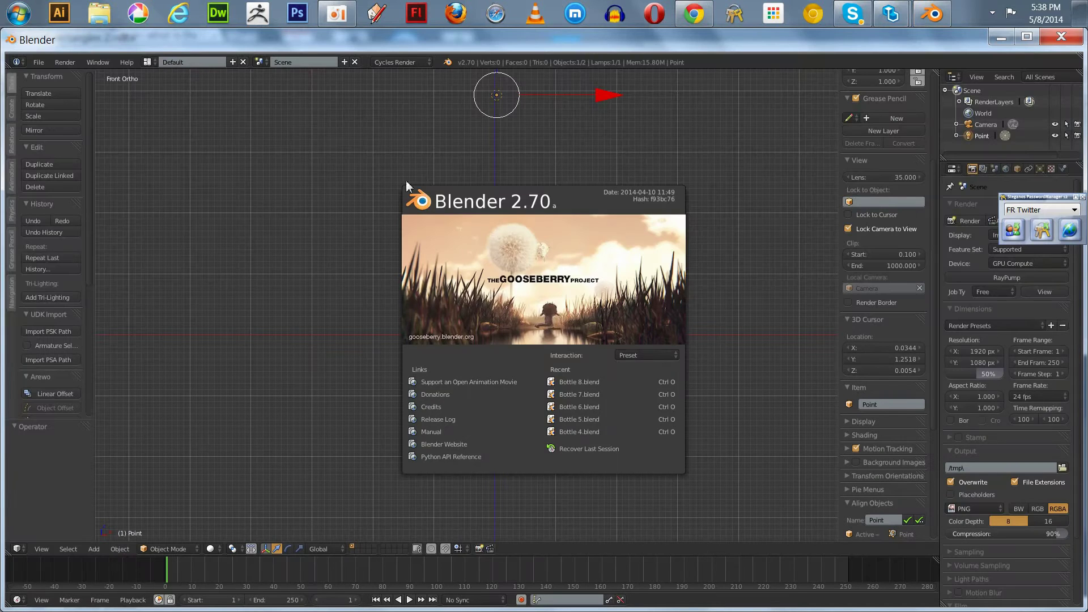
{"action": "left_click", "coordinate": [335, 232]}
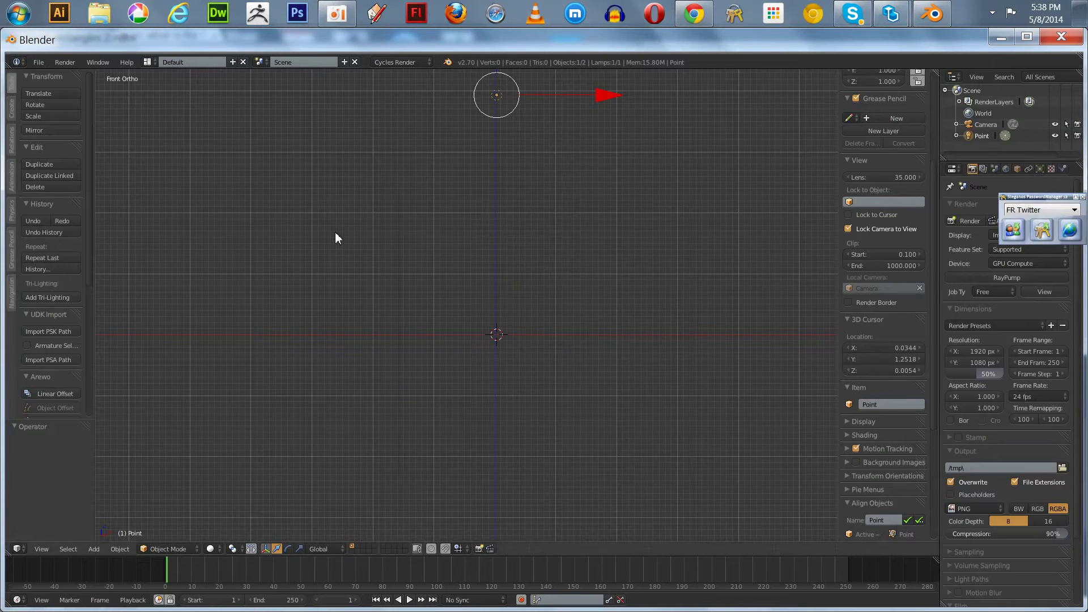
{"action": "left_click", "coordinate": [147, 62]}
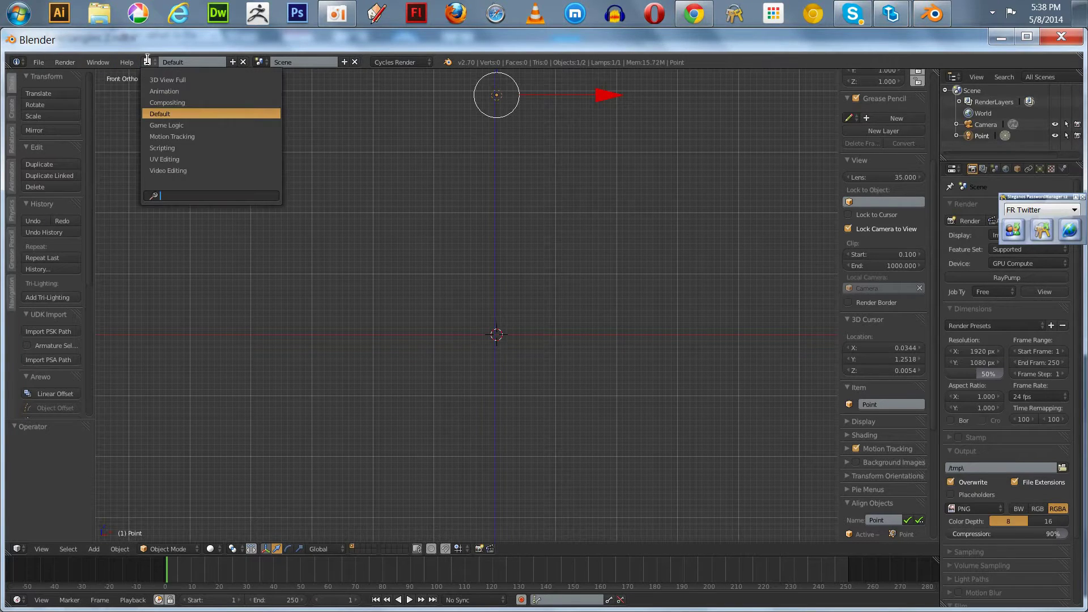
{"action": "left_click", "coordinate": [179, 171]}
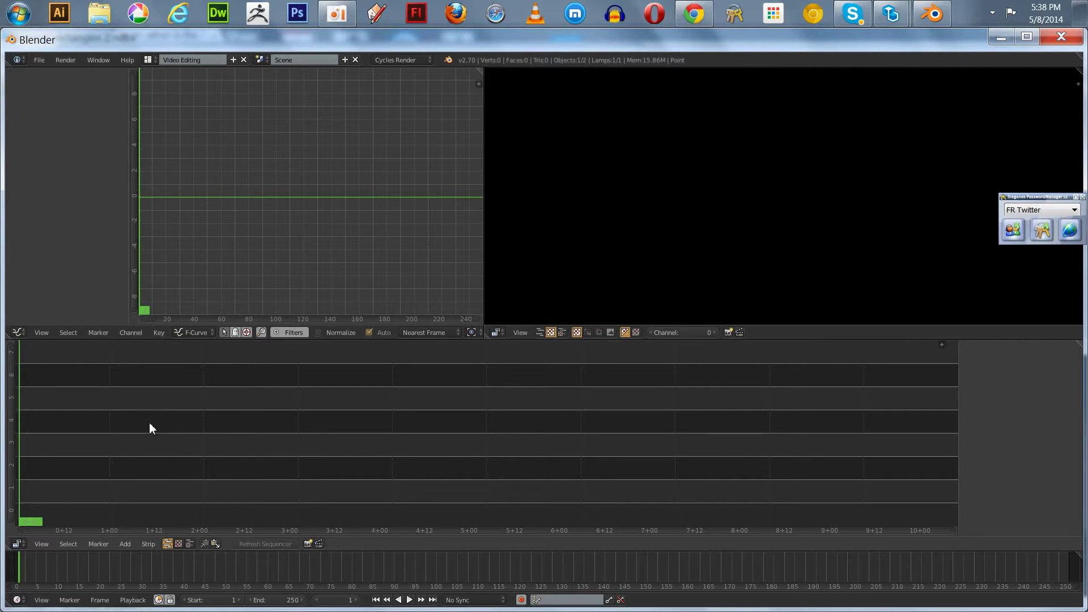
- Add "colored rectangles 2.mp4" from the Nodebox folder to the sequencer as a movie strip
{"action": "left_click", "coordinate": [128, 541]}
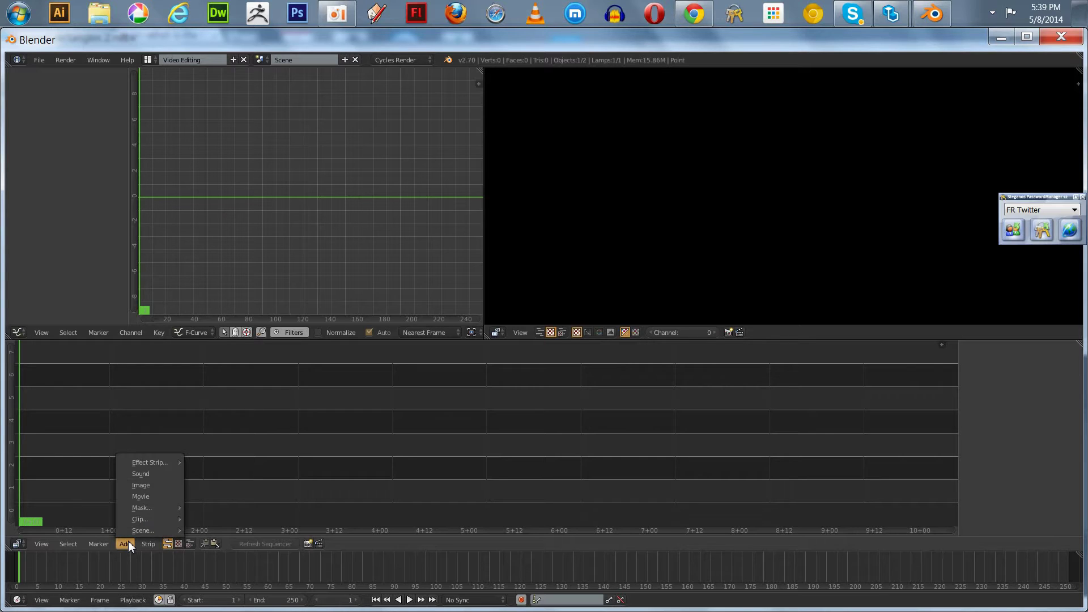
{"action": "left_click", "coordinate": [145, 496]}
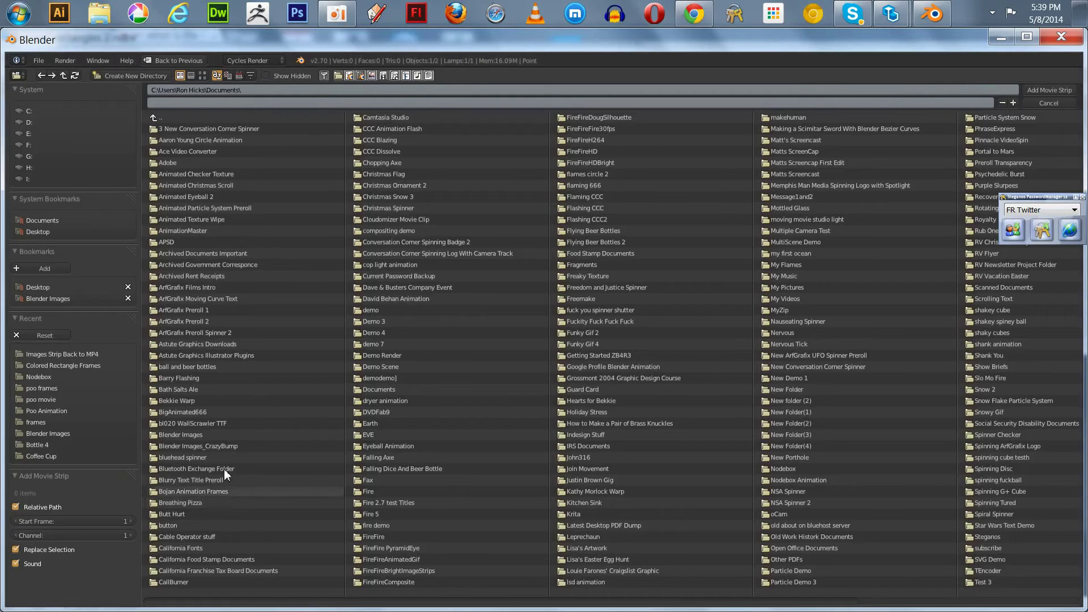
{"action": "left_click", "coordinate": [29, 376]}
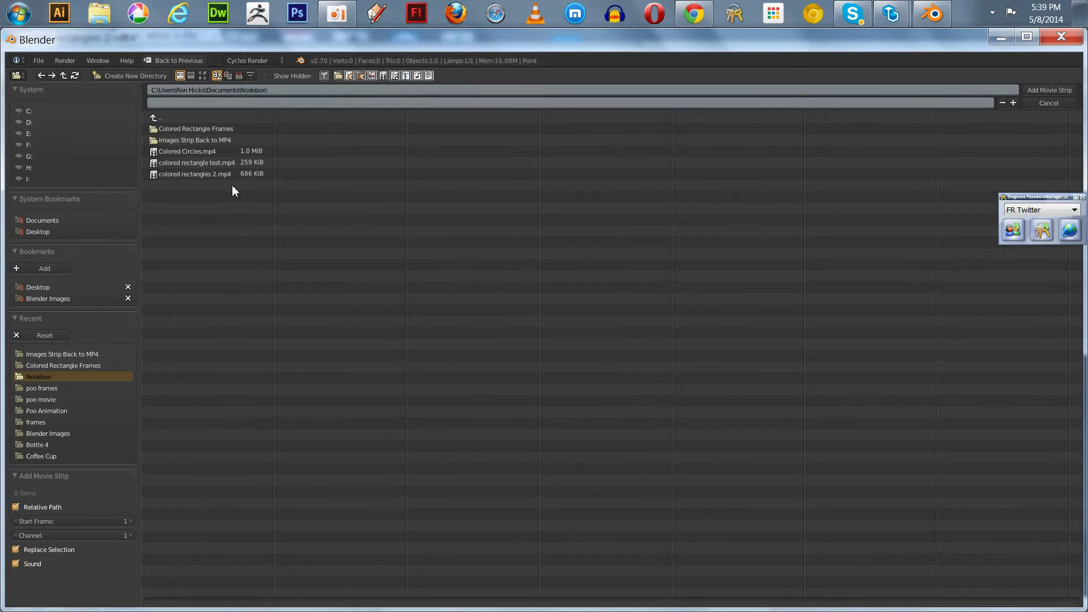
{"action": "left_click", "coordinate": [201, 75]}
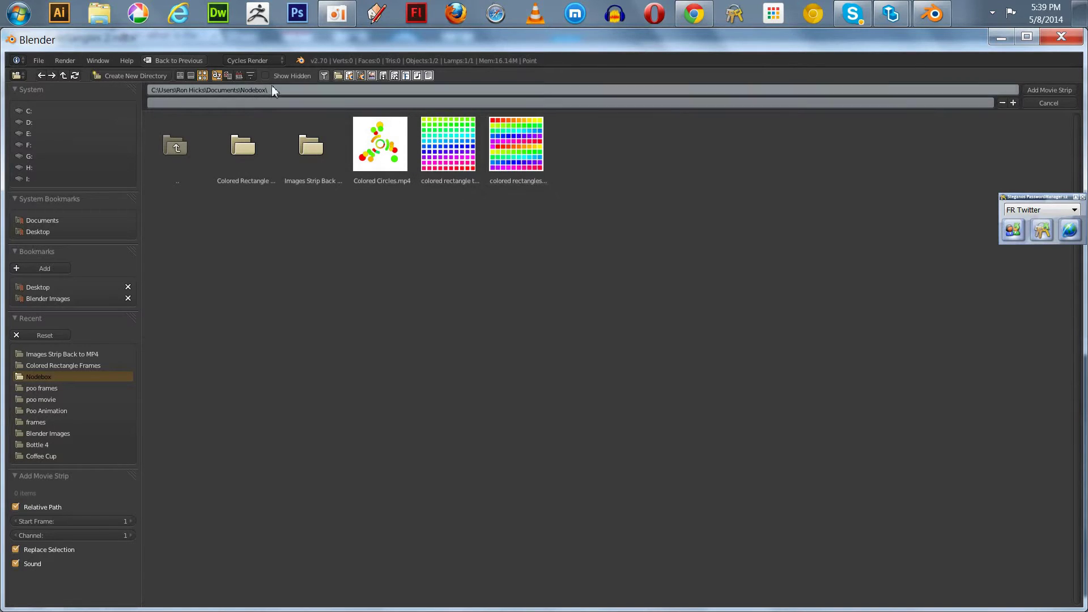
{"action": "left_click", "coordinate": [192, 75]}
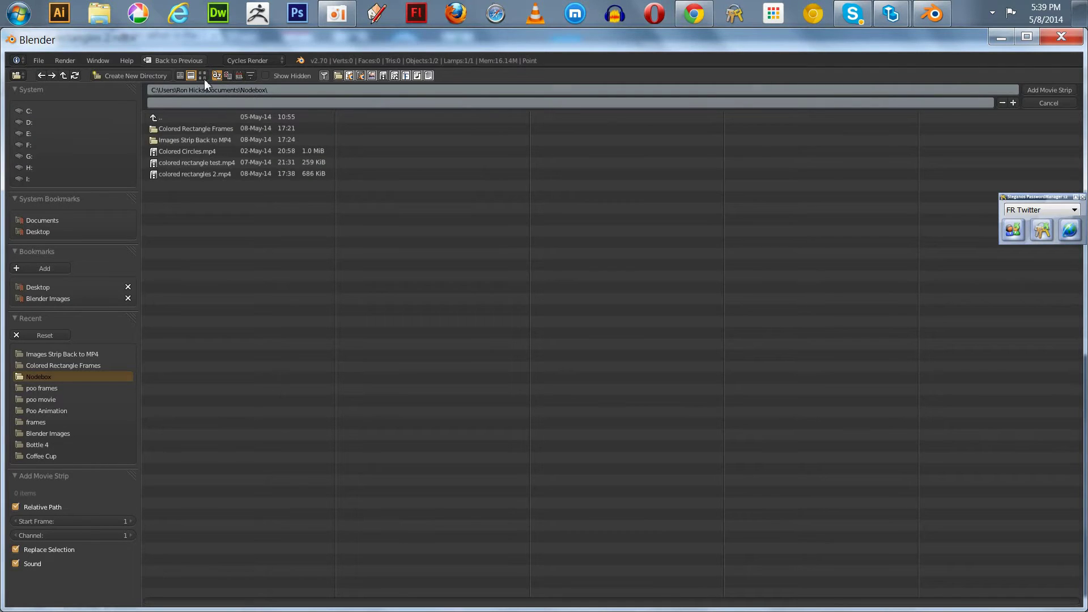
{"action": "left_click", "coordinate": [191, 175]}
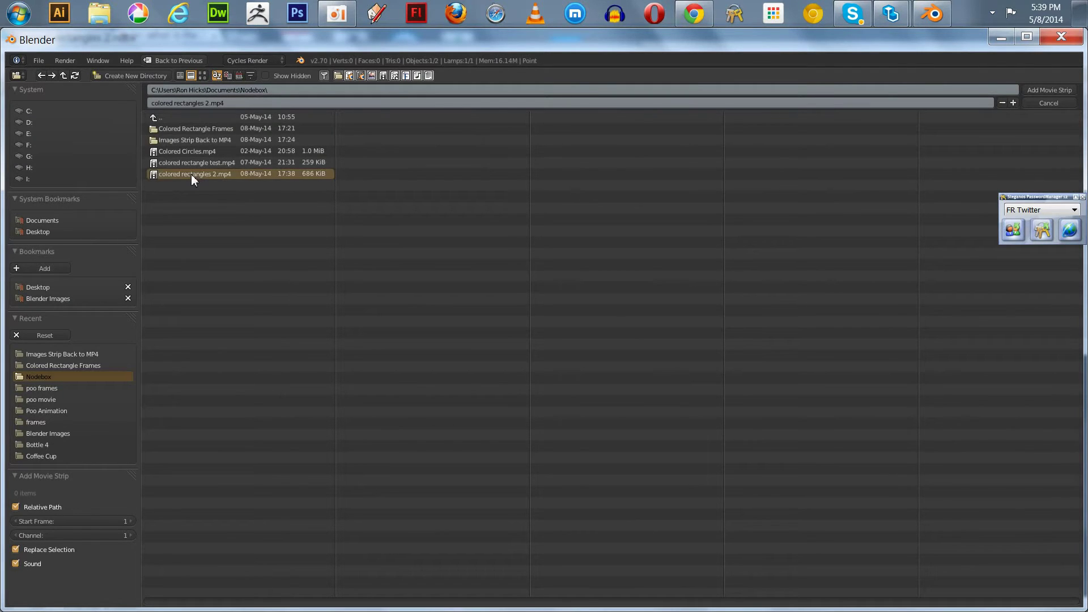
{"action": "left_click", "coordinate": [1036, 87]}
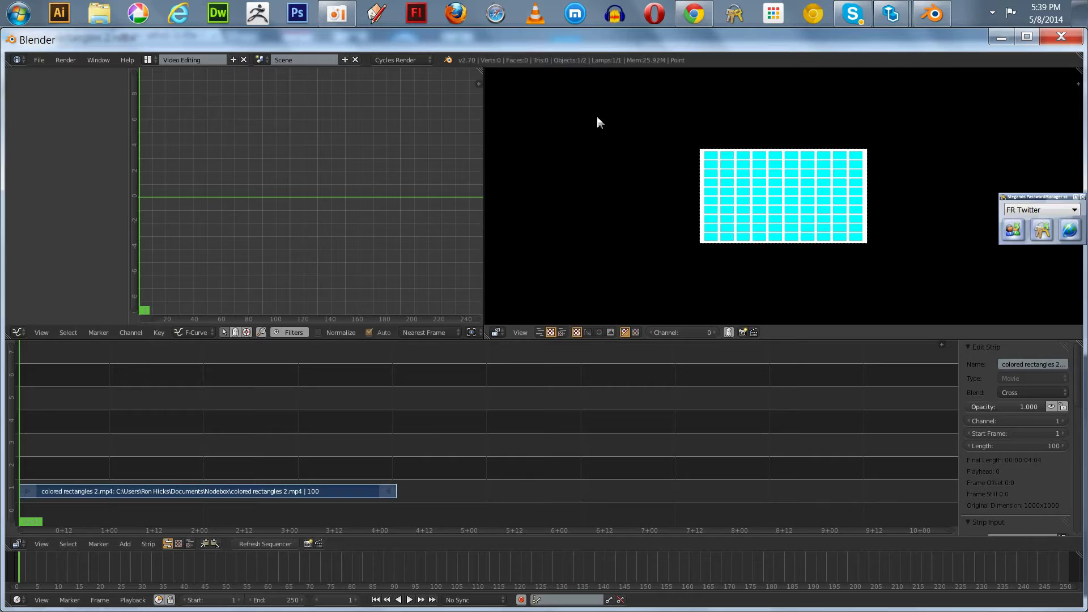
- Change the graph editor area to the Properties editor
{"action": "left_click", "coordinate": [37, 60]}
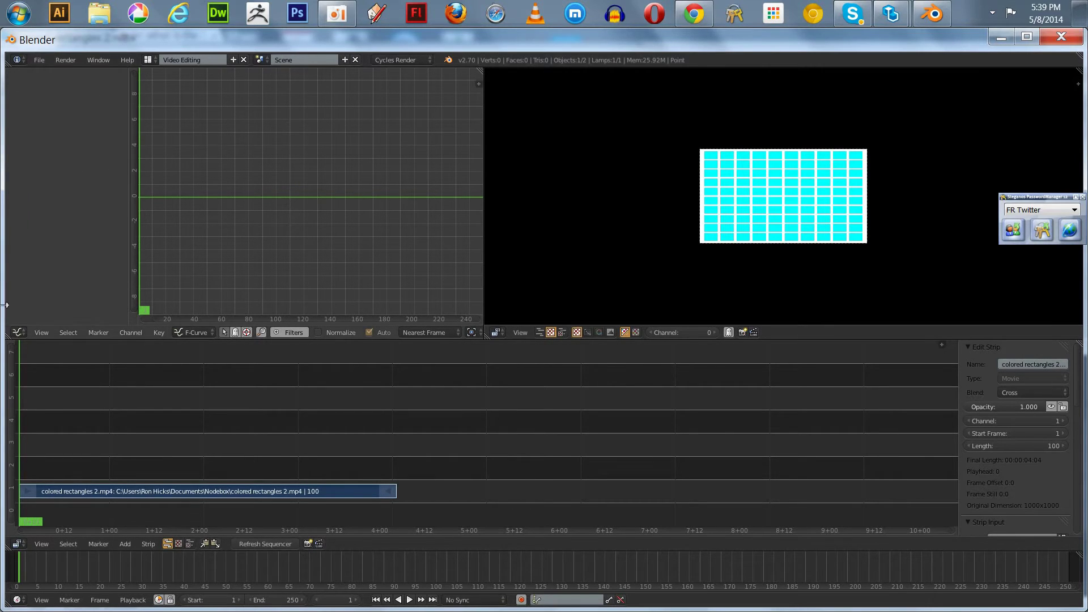
{"action": "left_click", "coordinate": [18, 332]}
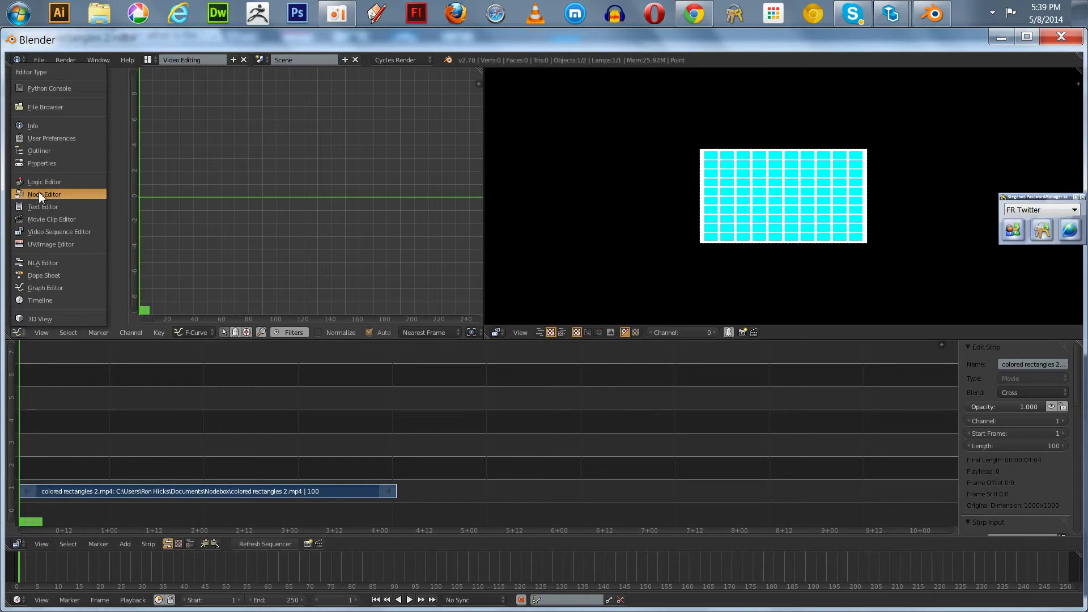
{"action": "left_click", "coordinate": [48, 163]}
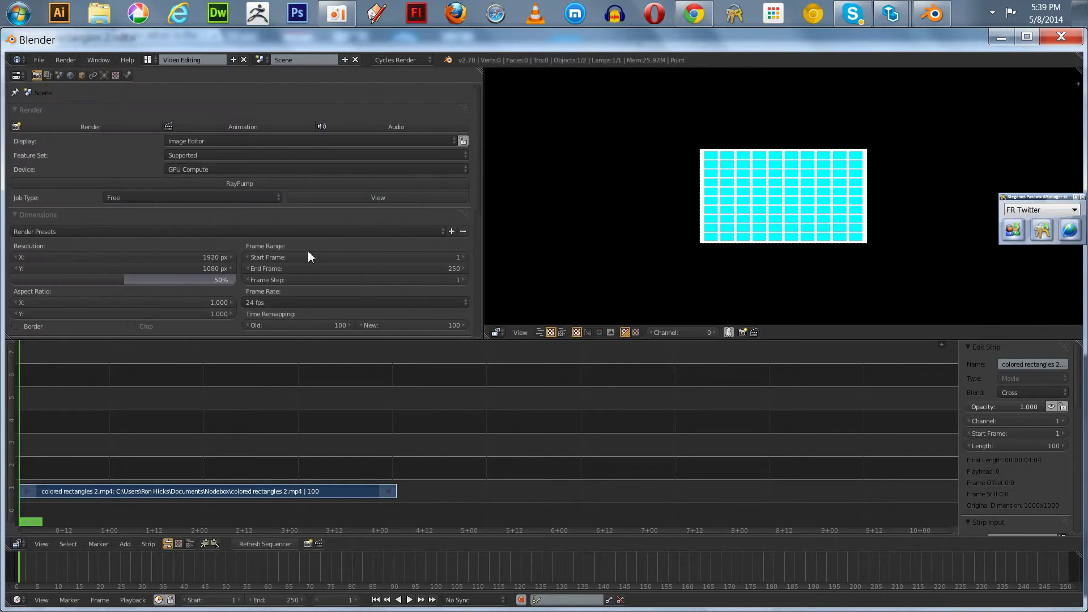
- Set the render resolution to 1000 px in X and 1000 px in Y
{"action": "left_click", "coordinate": [179, 256]}
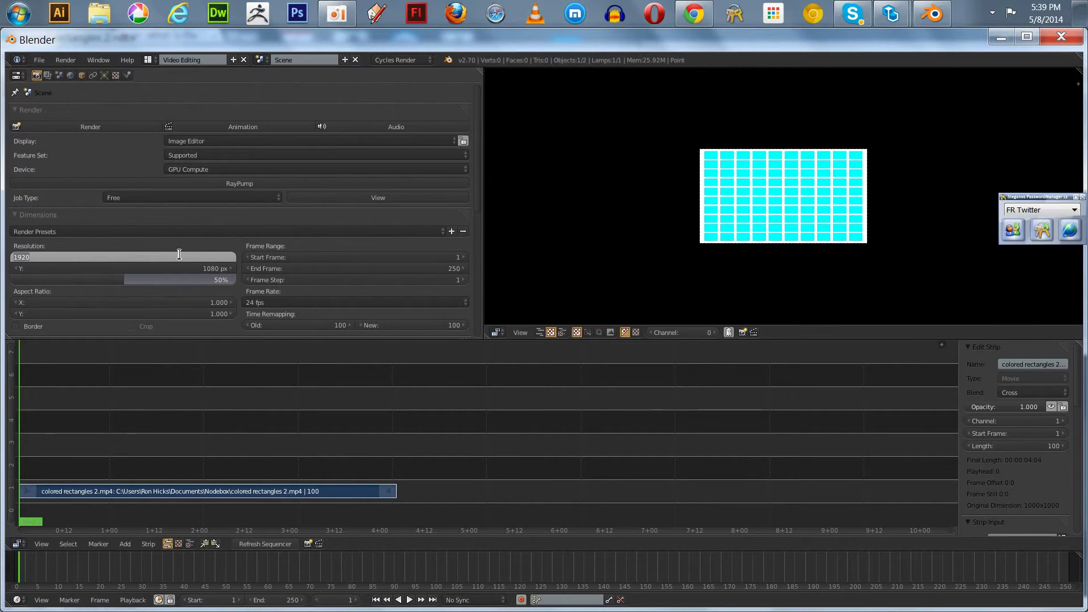
{"action": "type", "text": "1000"}
{"action": "key", "text": "Return"}
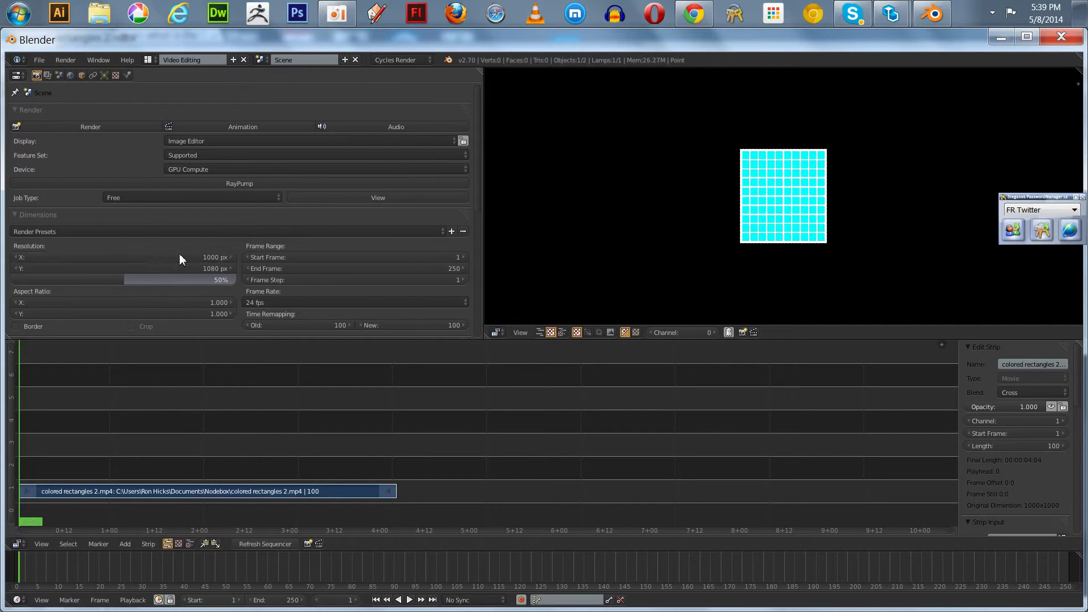
{"action": "left_click", "coordinate": [141, 267]}
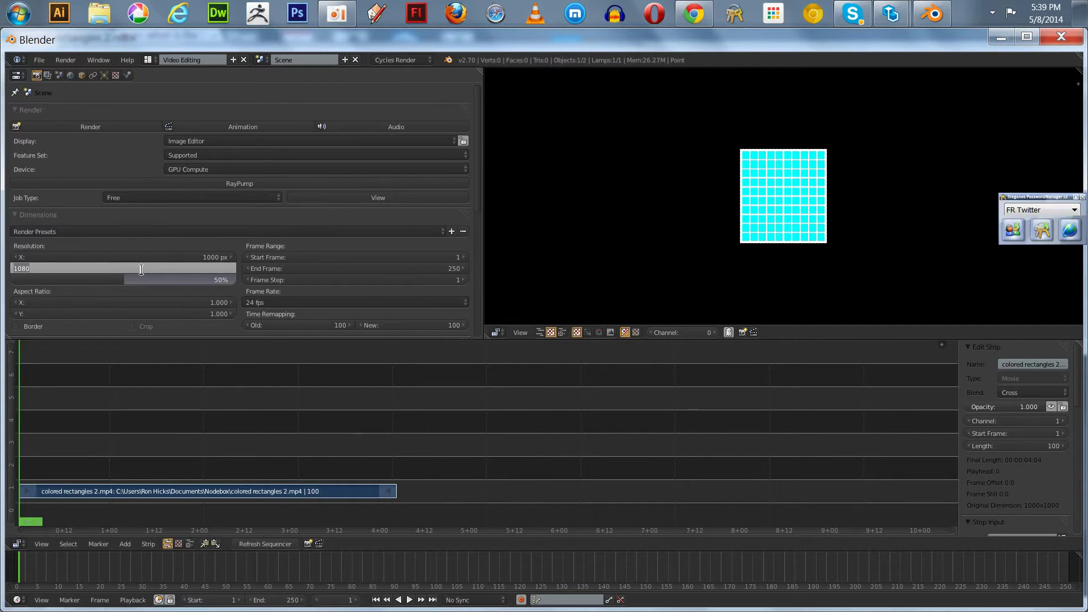
{"action": "type", "text": "1000"}
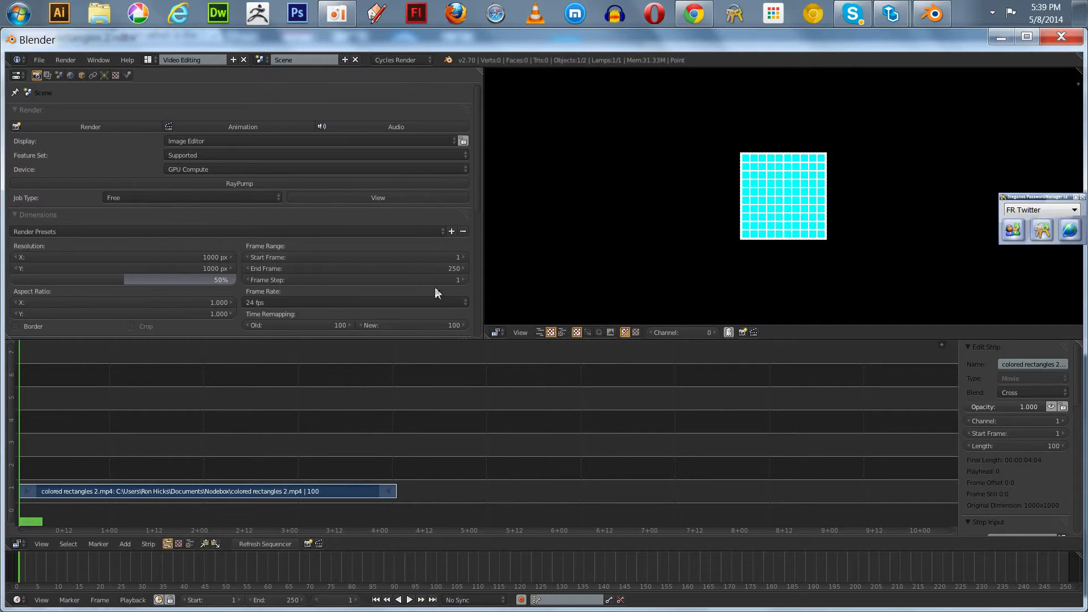
- Set the end frame of the animation to 100
{"action": "left_click_drag", "start_coordinate": [479, 187], "coordinate": [477, 314]}
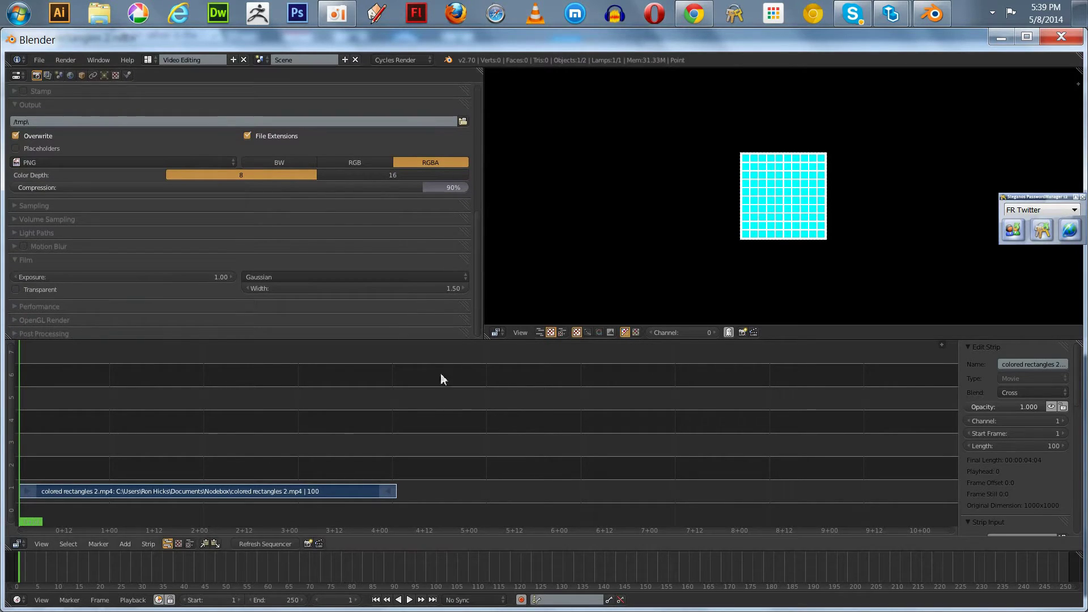
{"action": "left_click", "coordinate": [278, 601]}
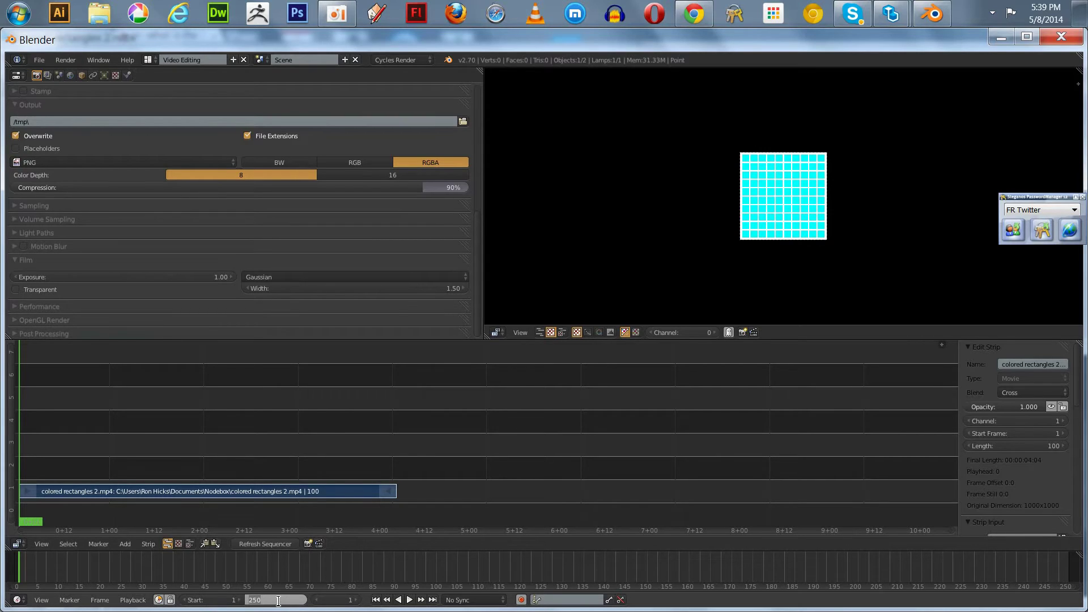
{"action": "type", "text": "100"}
{"action": "key", "text": "Return"}
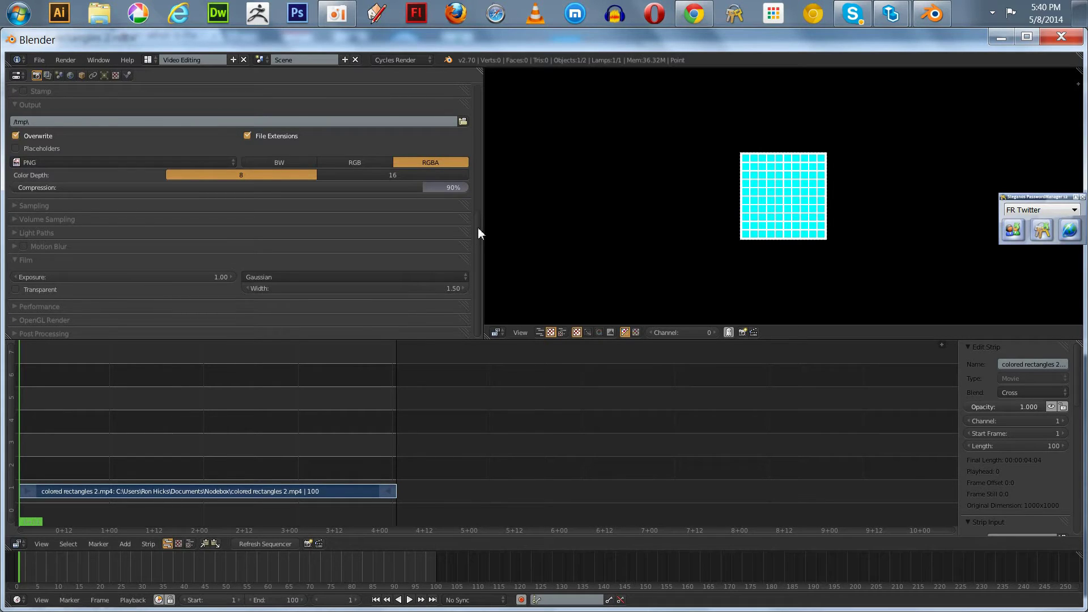
- Create a "Colored Rectangles 2 PNG Frames" folder inside the Nodebox folder and set it as the render output path
{"action": "scroll", "coordinate": [478, 232], "scroll_direction": "up", "scroll_amount": 3}
{"action": "scroll", "coordinate": [477, 229], "scroll_direction": "down", "scroll_amount": 3}
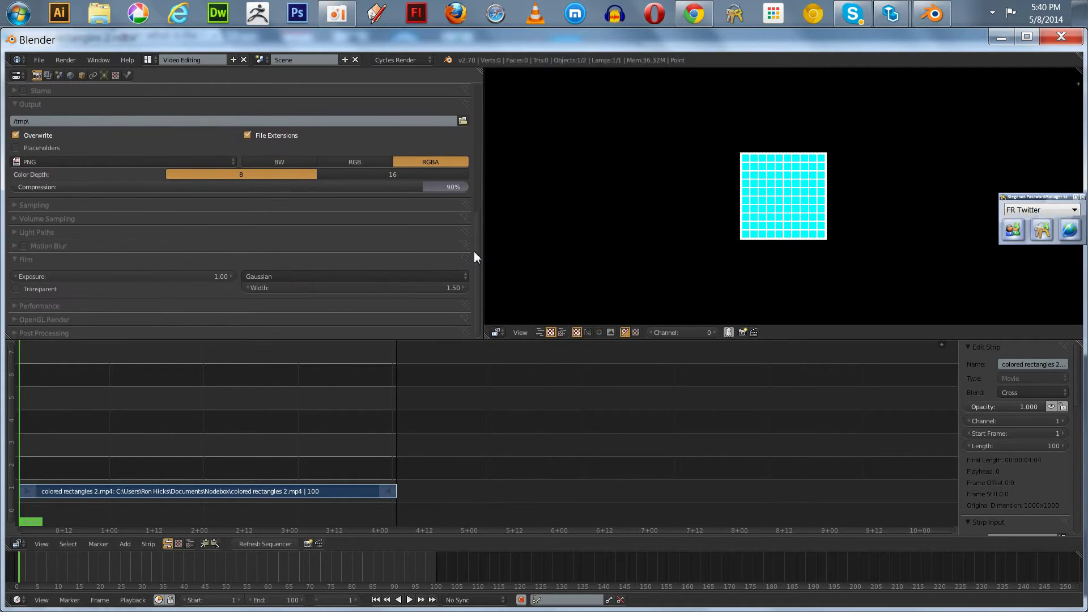
{"action": "scroll", "coordinate": [474, 244], "scroll_direction": "up", "scroll_amount": 2}
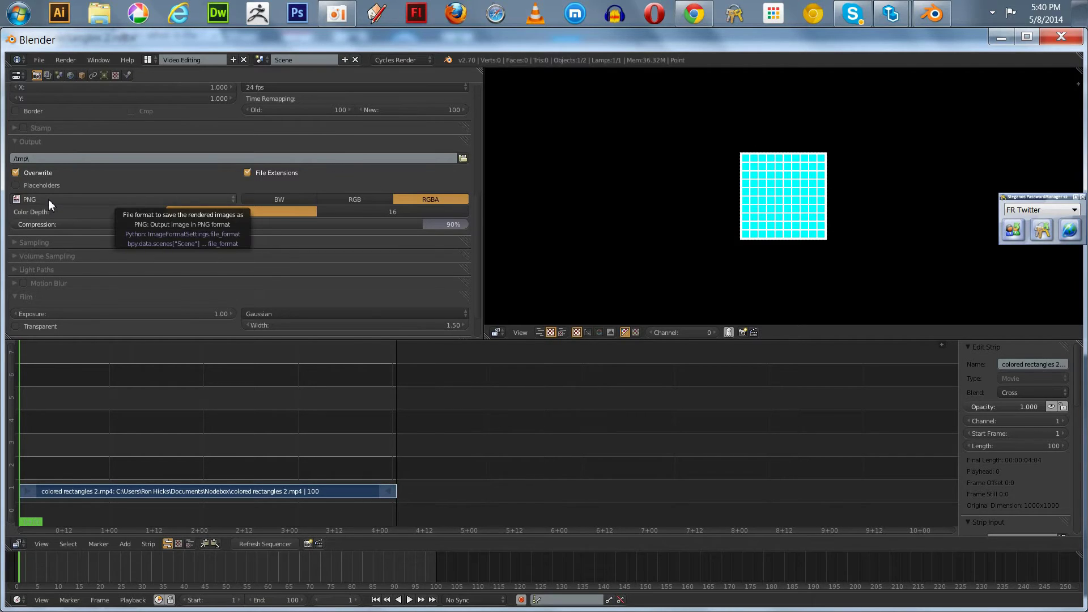
{"action": "left_click", "coordinate": [462, 158]}
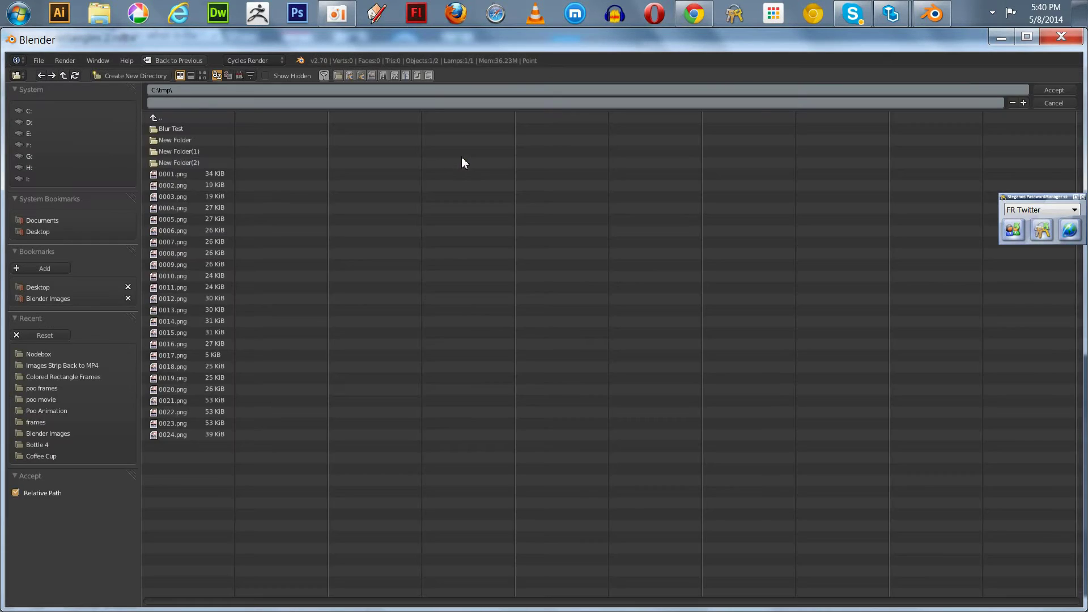
{"action": "left_click", "coordinate": [32, 358]}
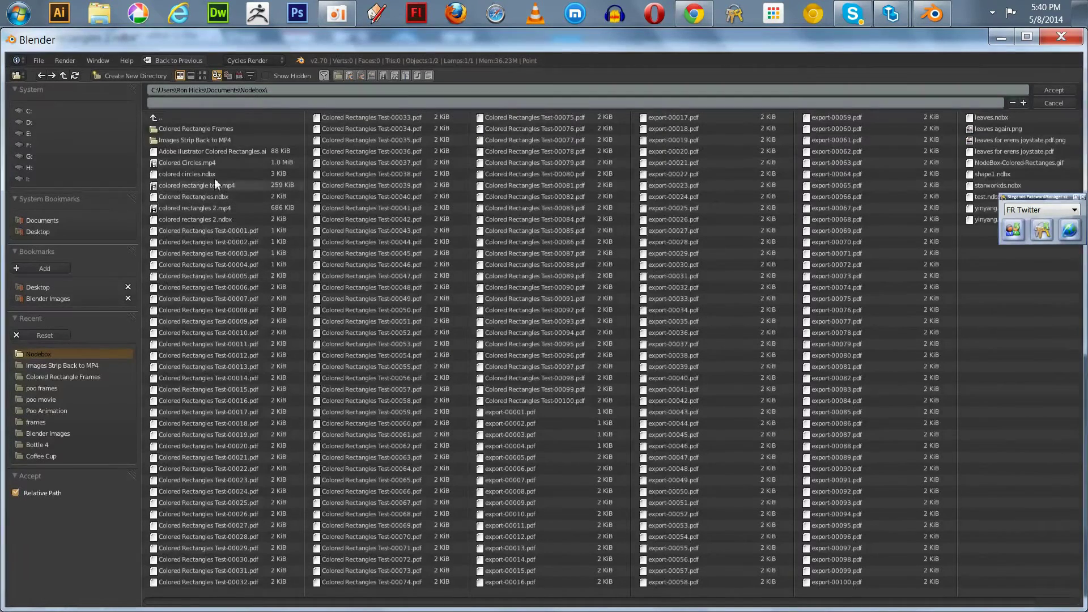
{"action": "left_click", "coordinate": [116, 75]}
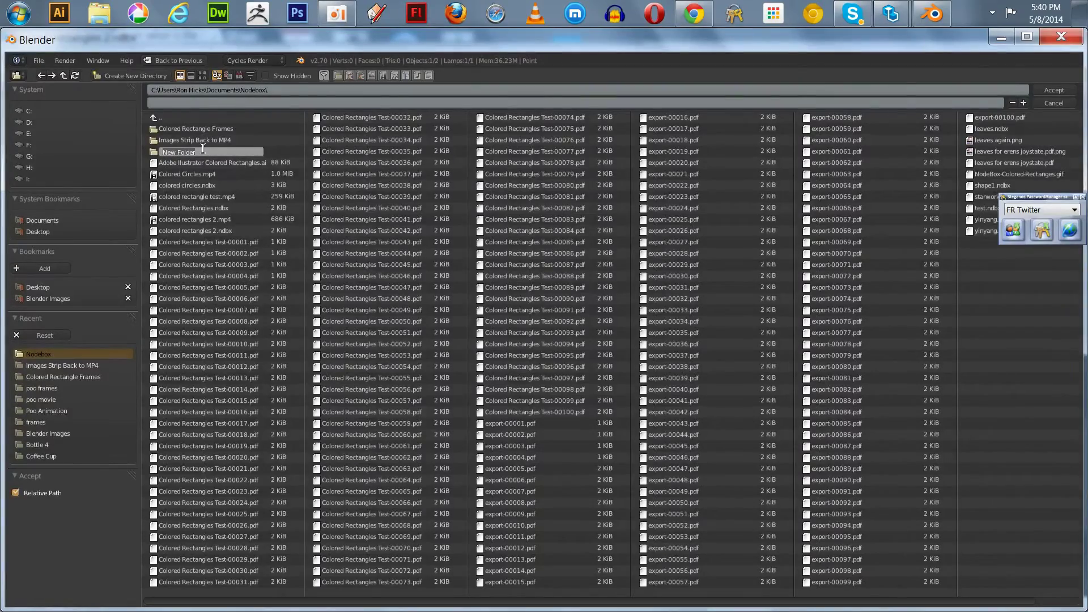
{"action": "type", "text": "ctang"}
{"action": "type", "text": "les 2 PNG"}
{"action": "type", "text": " Fram"}
{"action": "type", "text": "r"}
{"action": "type", "text": "G F"}
{"action": "type", "text": "rame"}
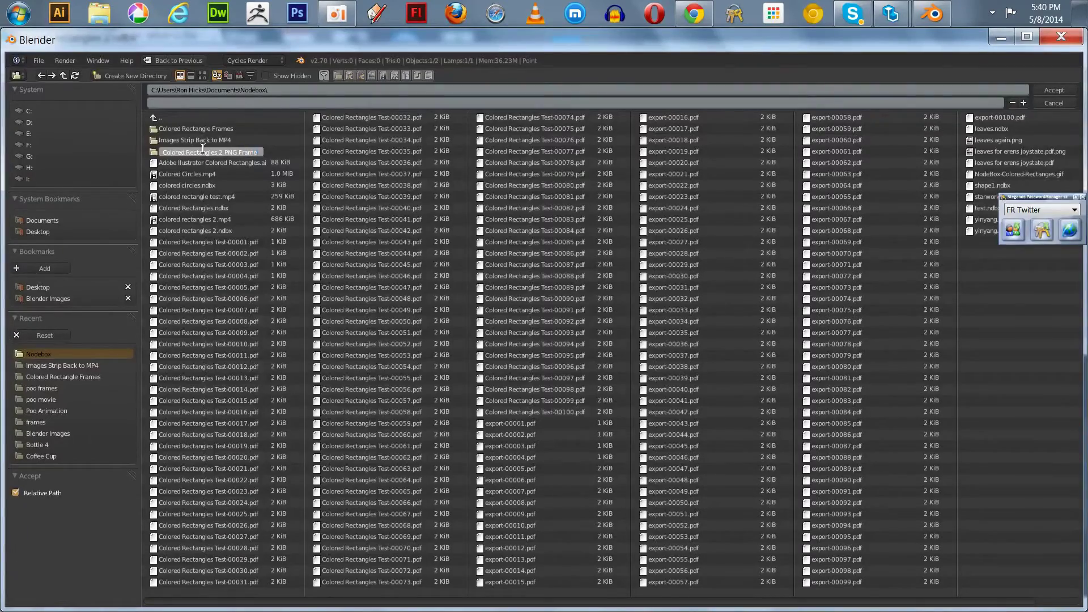
{"action": "key", "text": "Return"}
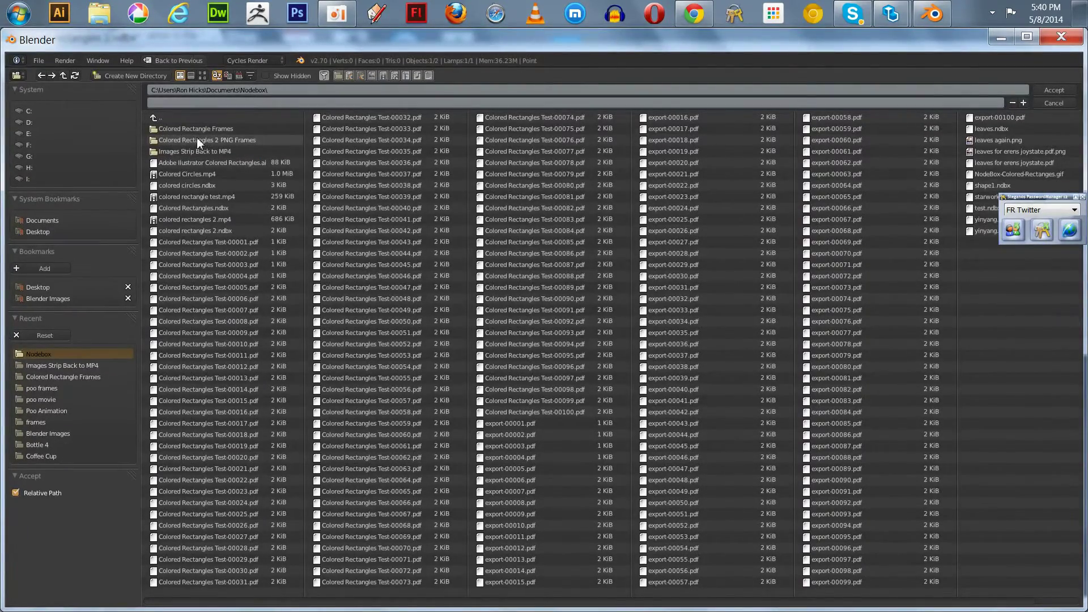
{"action": "left_click", "coordinate": [197, 140]}
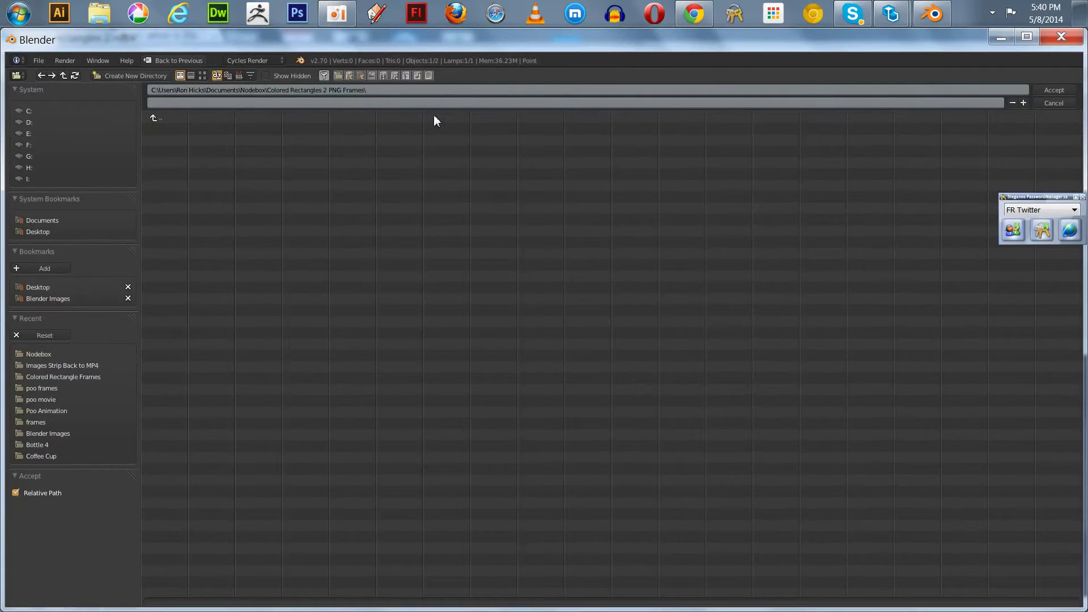
{"action": "left_click", "coordinate": [1055, 90]}
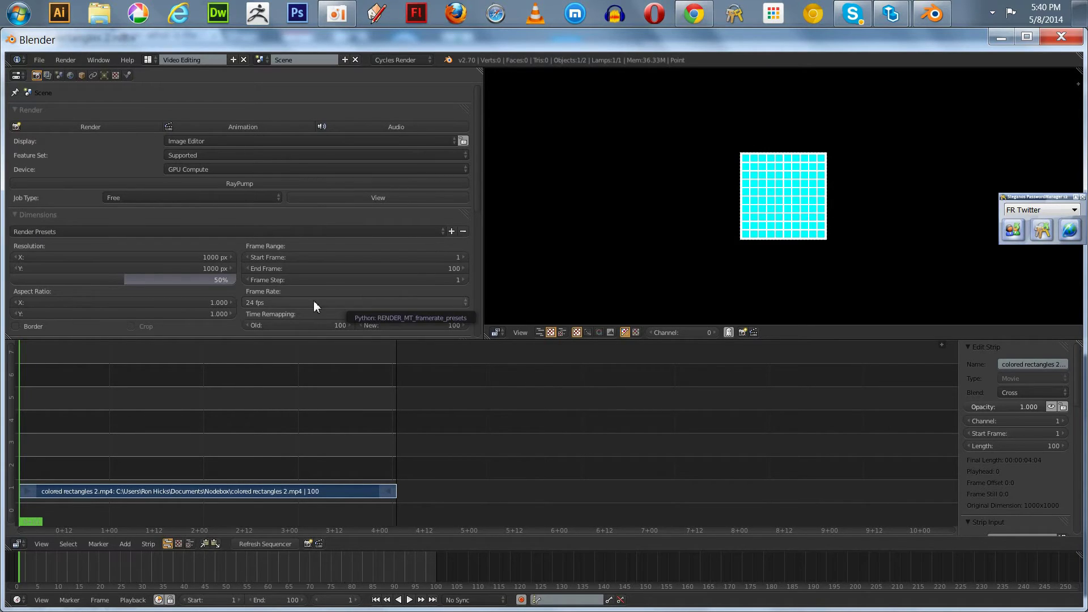
- Render the whole animation as PNG frames
{"action": "scroll", "coordinate": [469, 243], "scroll_direction": "down", "scroll_amount": 8}
{"action": "scroll", "coordinate": [460, 229], "scroll_direction": "up", "scroll_amount": 4}
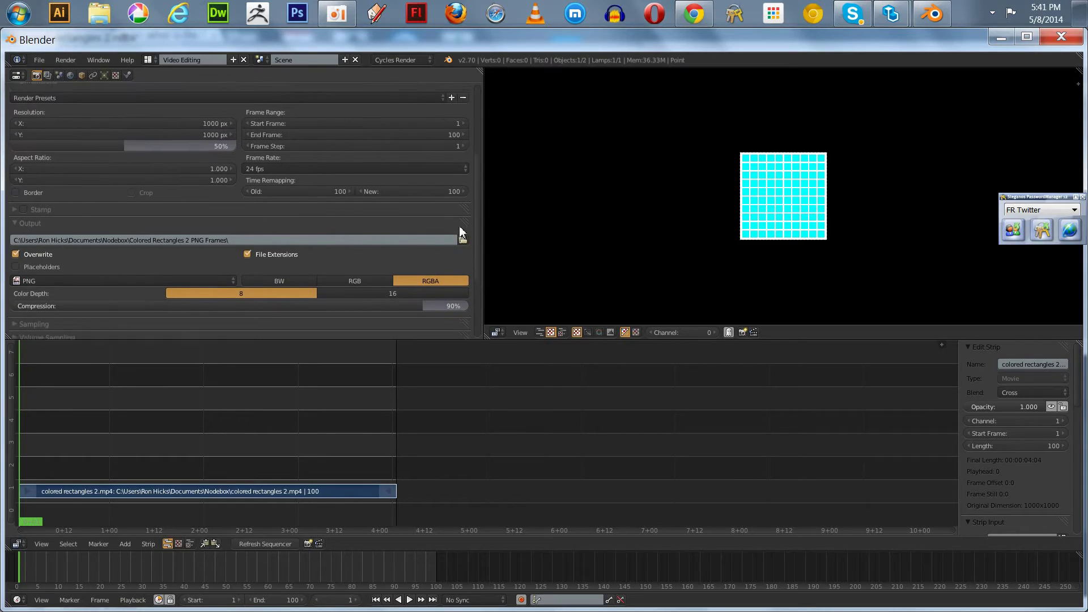
{"action": "scroll", "coordinate": [460, 230], "scroll_direction": "up", "scroll_amount": 5}
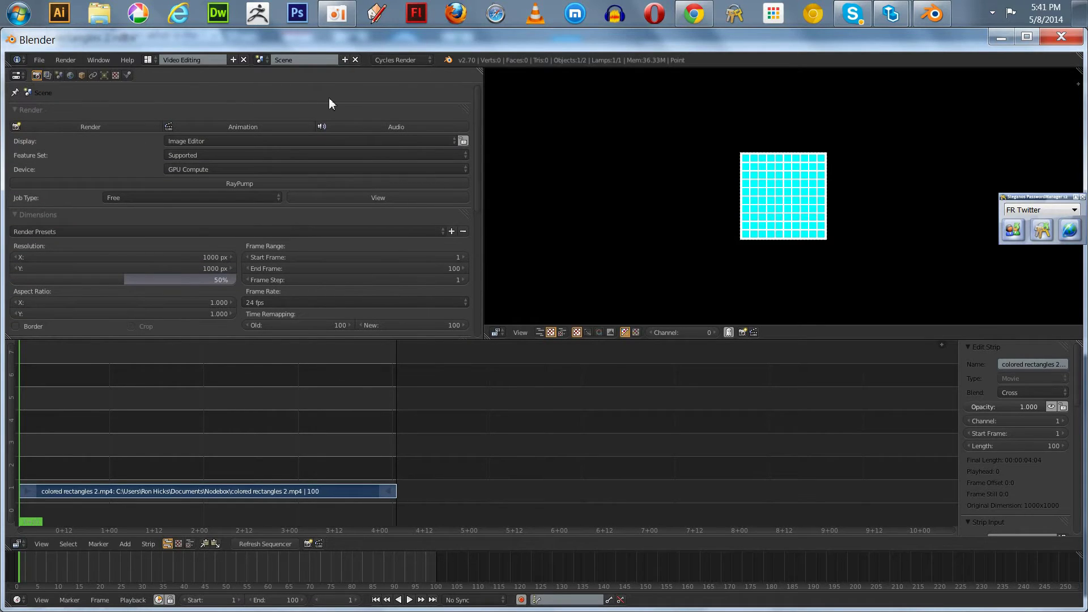
{"action": "left_click", "coordinate": [238, 126]}
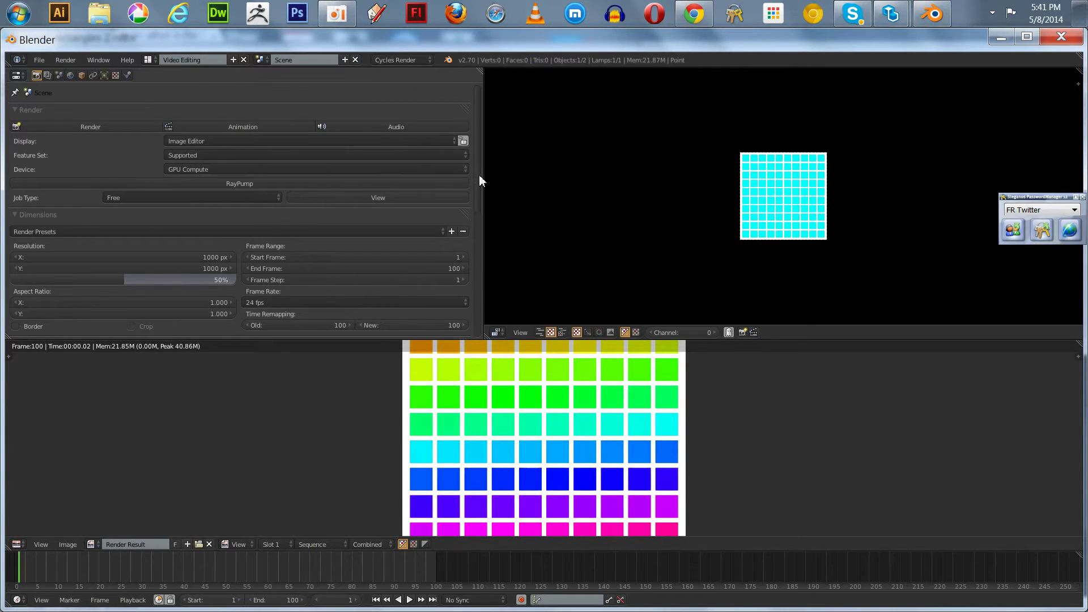
- Examine the rendered PNG frames as thumbnails in the output folder, then return to the video editing layout
{"action": "scroll", "coordinate": [468, 232], "scroll_direction": "down", "scroll_amount": 5}
{"action": "left_click", "coordinate": [461, 245]}
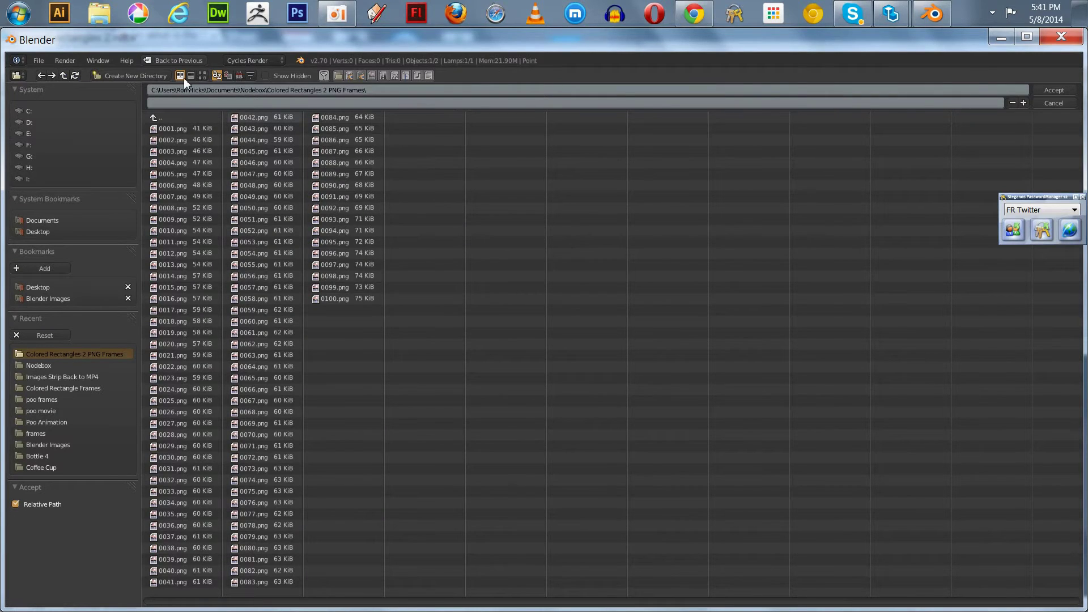
{"action": "left_click", "coordinate": [202, 75]}
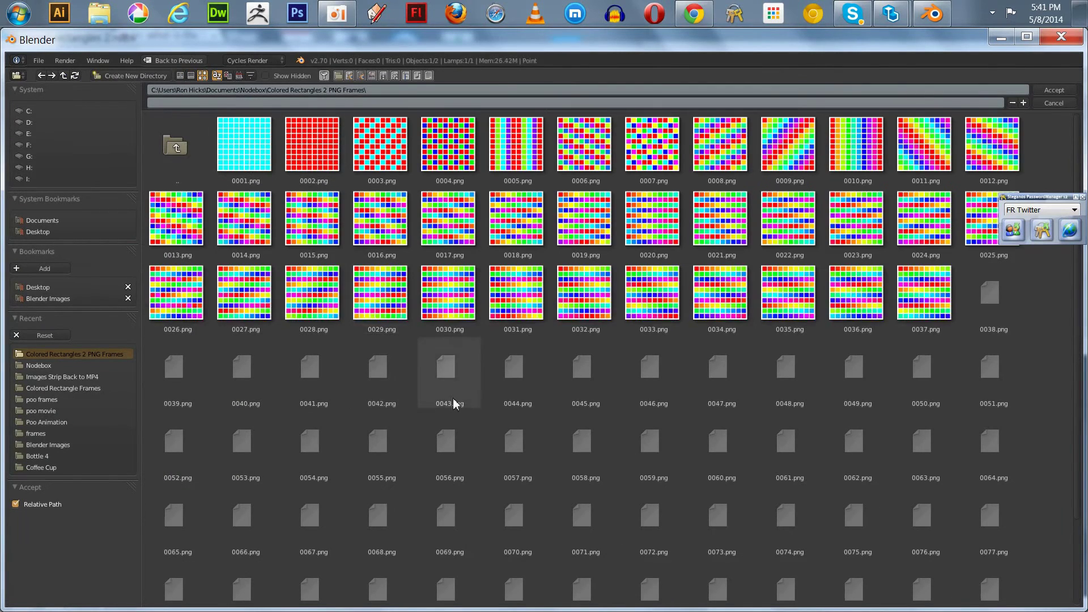
{"action": "scroll", "coordinate": [410, 410], "scroll_direction": "down", "scroll_amount": 1}
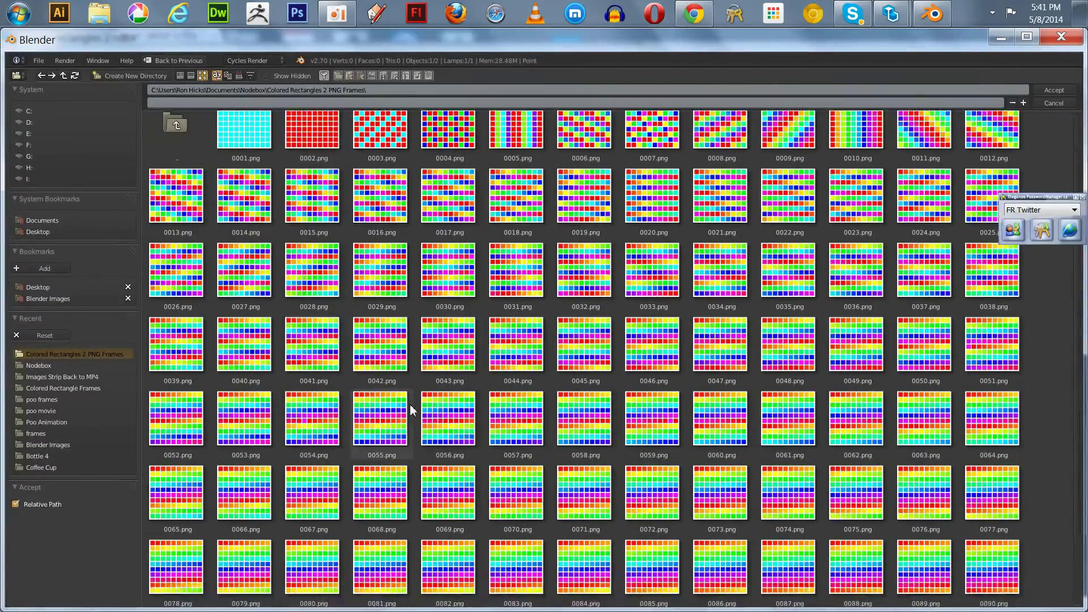
{"action": "scroll", "coordinate": [411, 411], "scroll_direction": "down", "scroll_amount": 2}
{"action": "scroll", "coordinate": [410, 410], "scroll_direction": "up", "scroll_amount": 1}
{"action": "scroll", "coordinate": [411, 410], "scroll_direction": "up", "scroll_amount": 2}
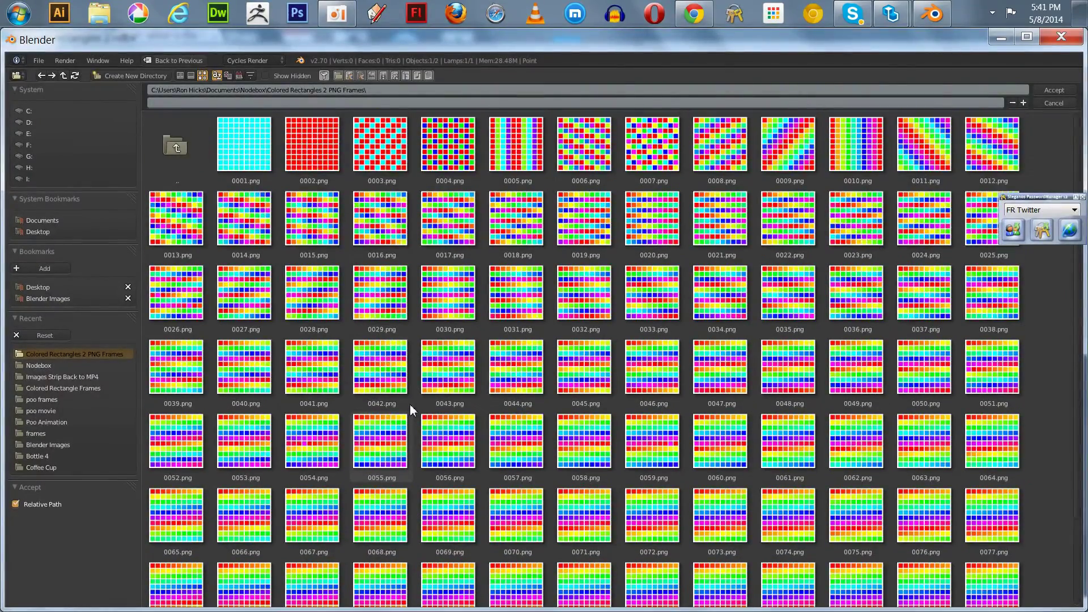
{"action": "scroll", "coordinate": [410, 405], "scroll_direction": "down", "scroll_amount": 4}
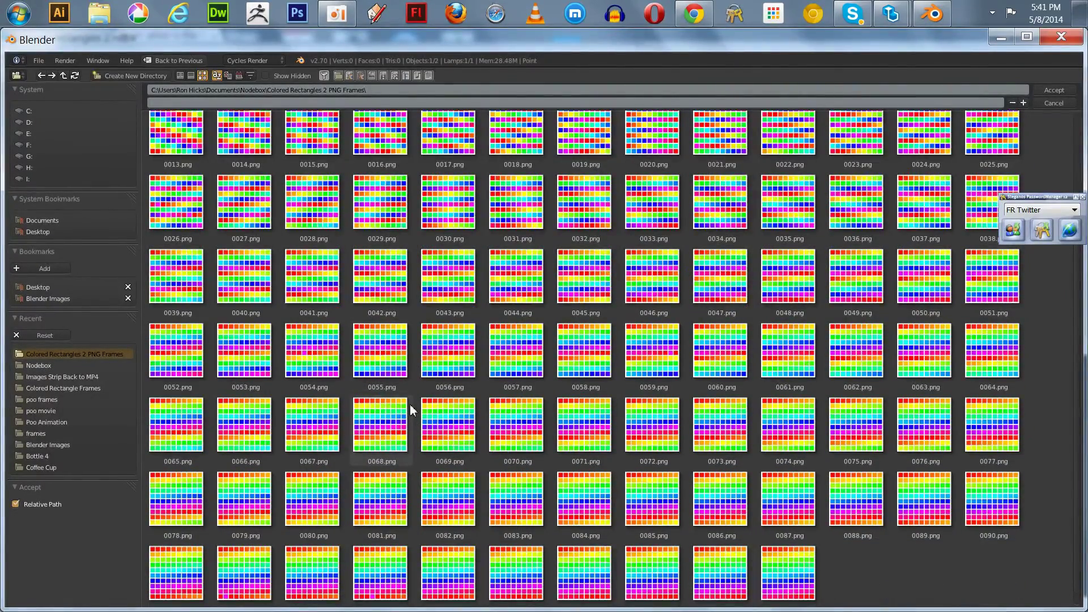
{"action": "scroll", "coordinate": [411, 402], "scroll_direction": "up", "scroll_amount": 3}
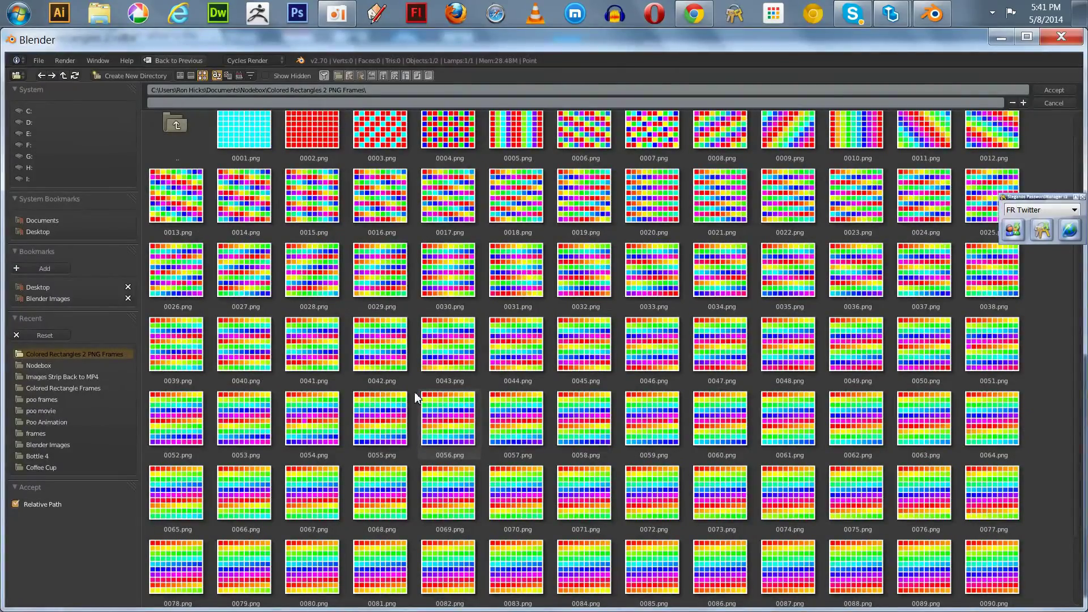
{"action": "scroll", "coordinate": [417, 398], "scroll_direction": "down", "scroll_amount": 3}
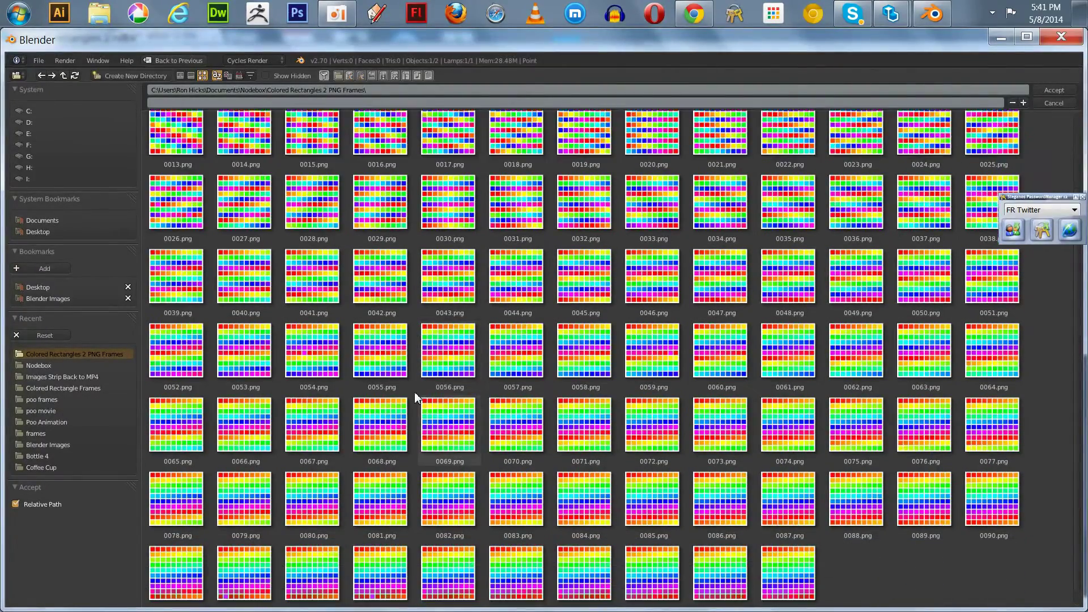
{"action": "scroll", "coordinate": [417, 398], "scroll_direction": "up", "scroll_amount": 3}
{"action": "scroll", "coordinate": [417, 398], "scroll_direction": "down", "scroll_amount": 3}
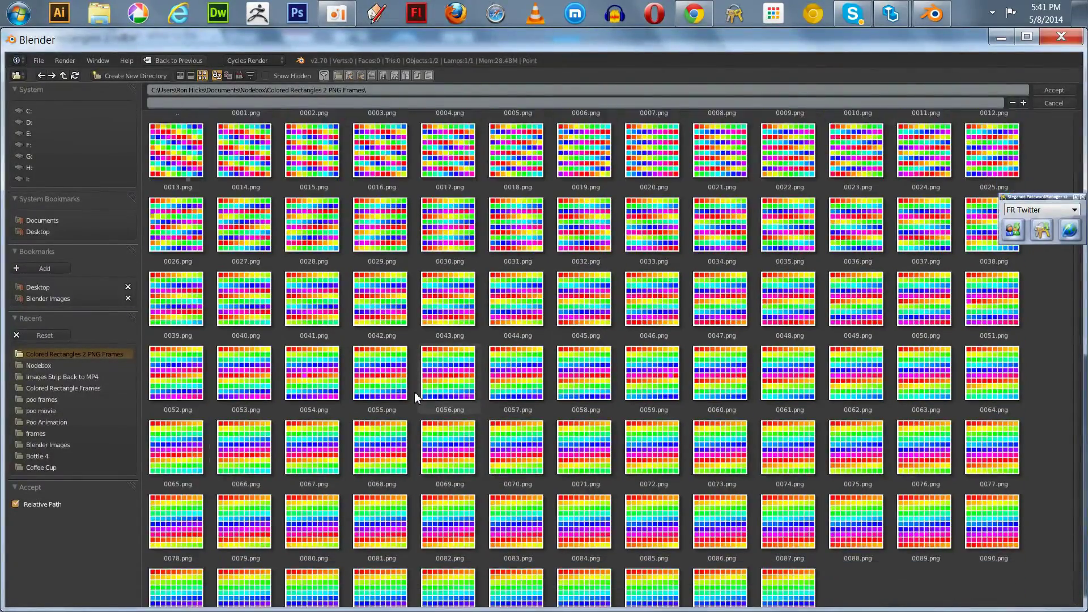
{"action": "scroll", "coordinate": [416, 398], "scroll_direction": "up", "scroll_amount": 3}
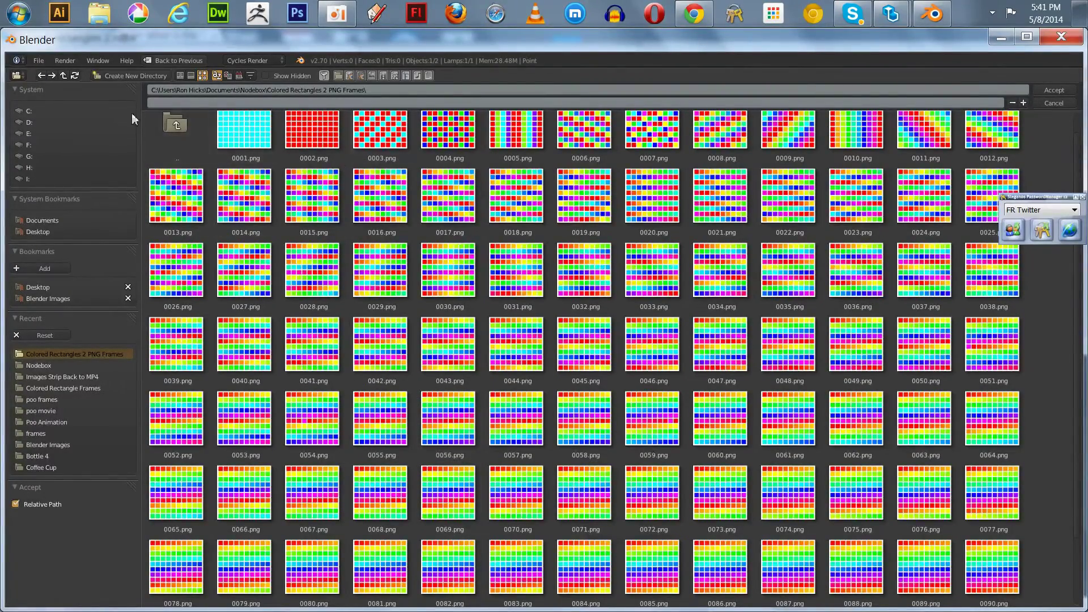
{"action": "left_click", "coordinate": [176, 62]}
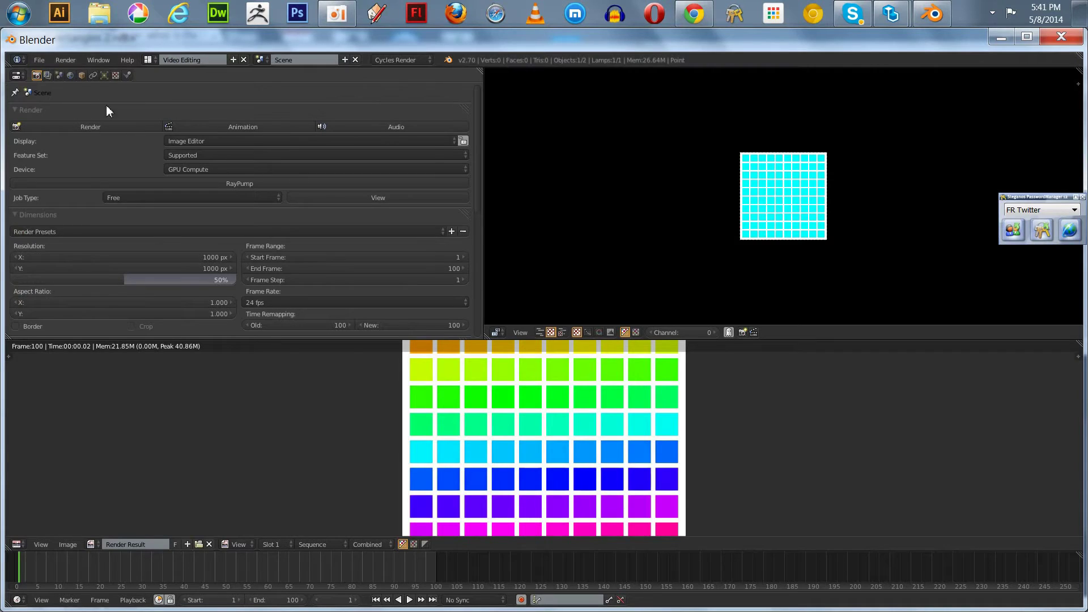
- Quit Blender and launch it again for a fresh session
{"action": "left_click", "coordinate": [37, 64]}
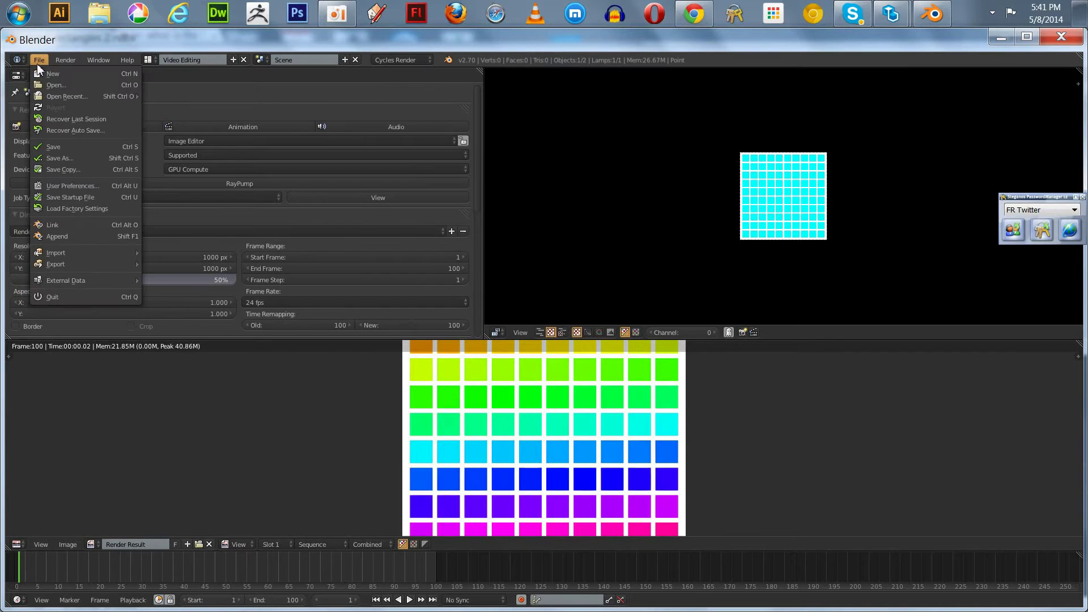
{"action": "left_click", "coordinate": [61, 297]}
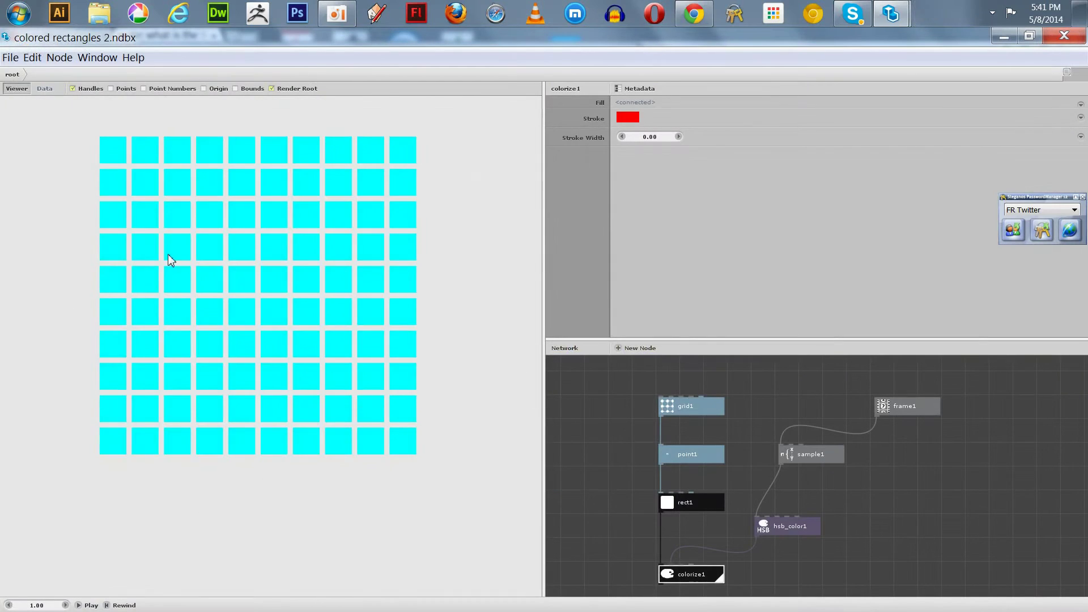
{"action": "left_click", "coordinate": [18, 15]}
{"action": "mouse_move", "coordinate": [52, 180]}
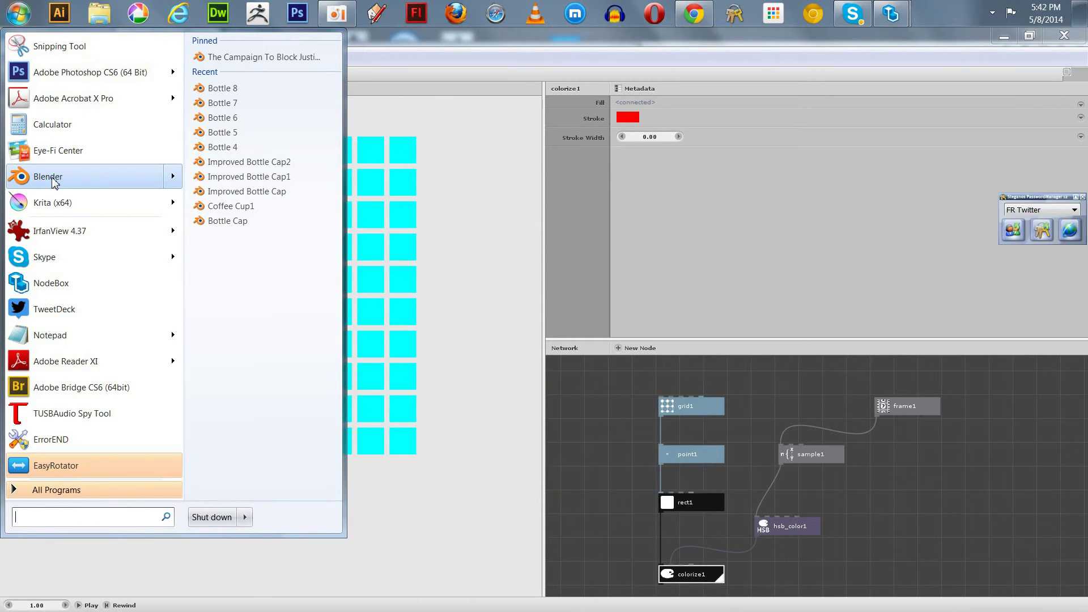
{"action": "left_click", "coordinate": [52, 181]}
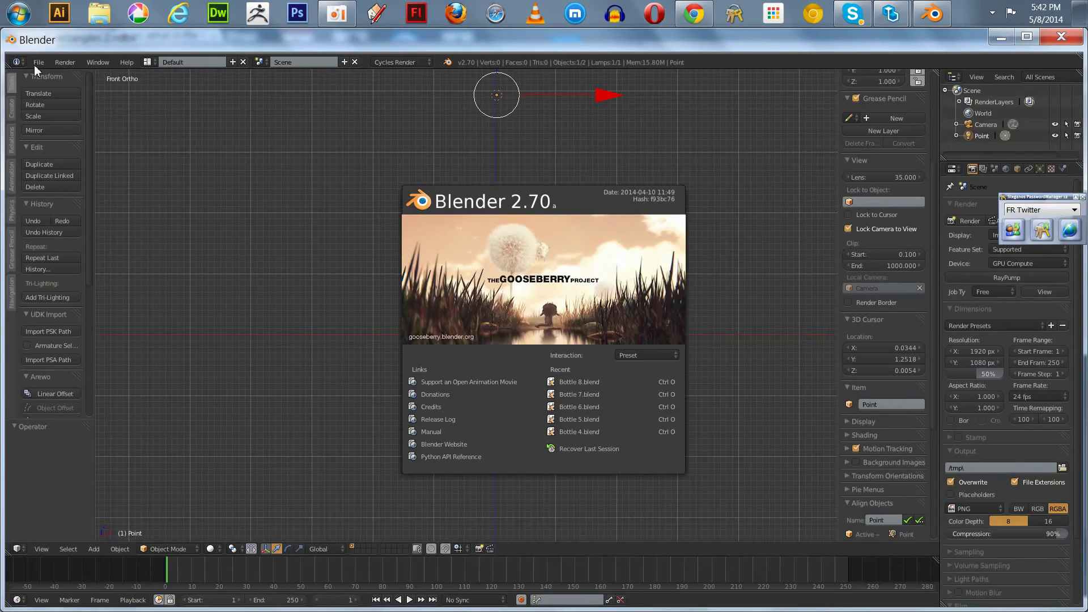
- Dismiss the splash screen and switch to the Video Editing screen layout
{"action": "left_click", "coordinate": [127, 131]}
{"action": "left_click", "coordinate": [148, 62]}
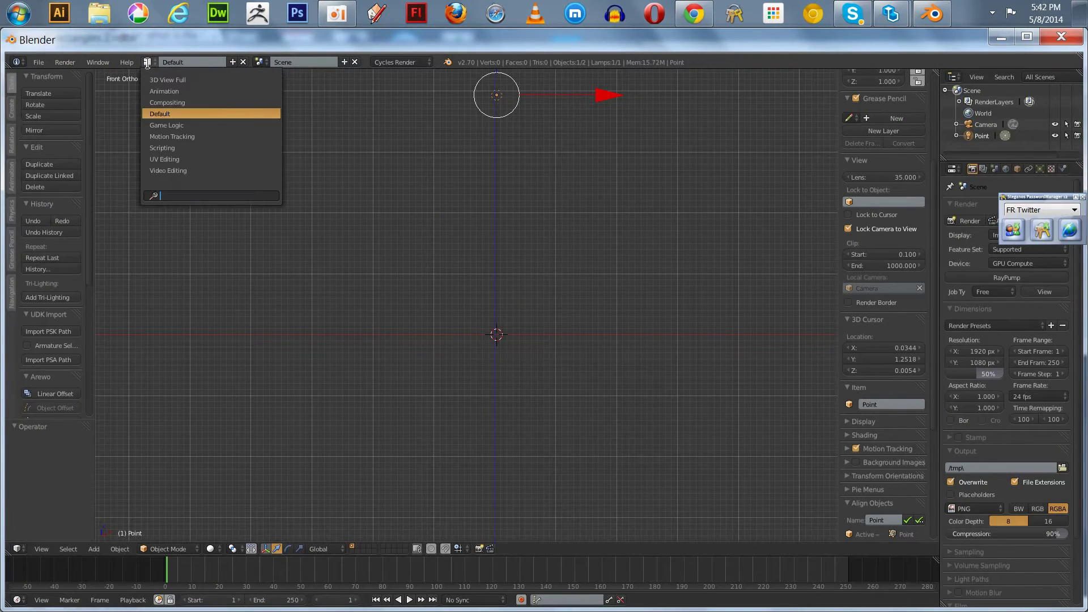
{"action": "left_click", "coordinate": [168, 170]}
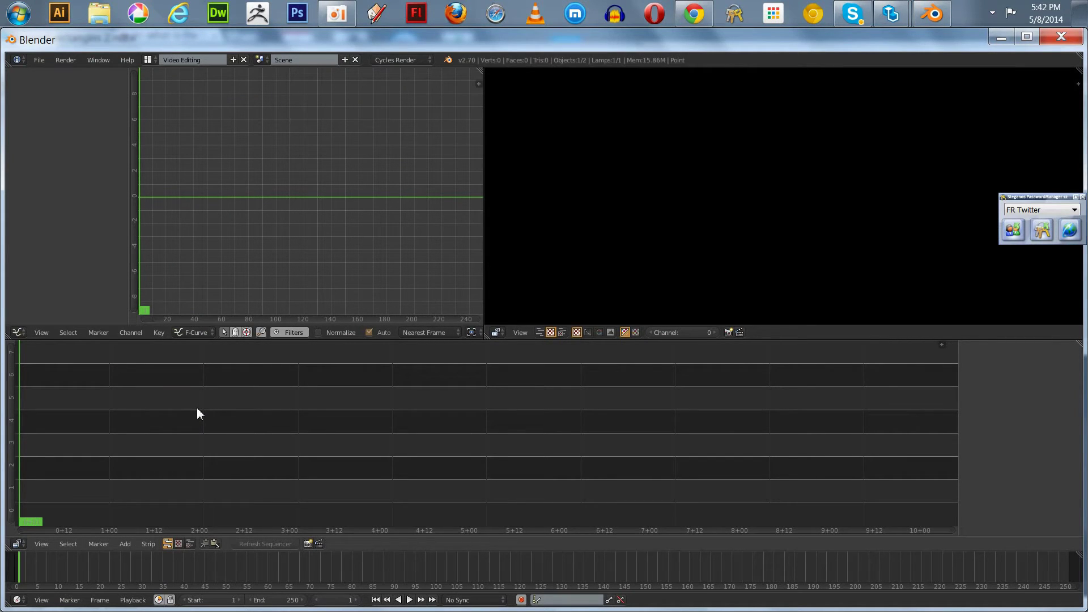
- Add an image strip from all PNG frames in the Nodebox folder's "Colored Rectangles 2 PNG Frames" subfolder
{"action": "left_click", "coordinate": [126, 543]}
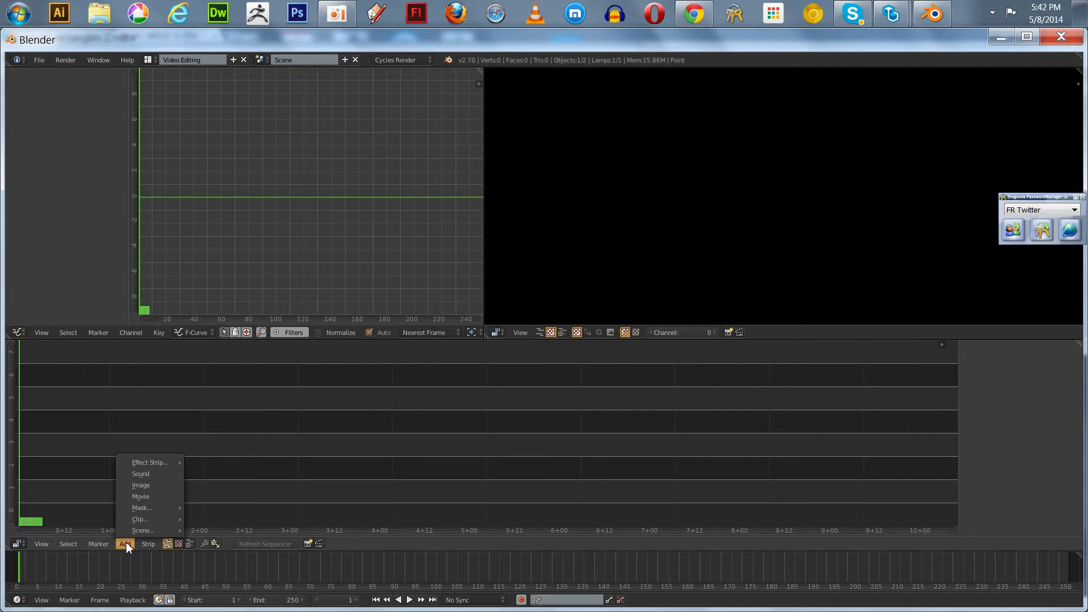
{"action": "left_click", "coordinate": [142, 486]}
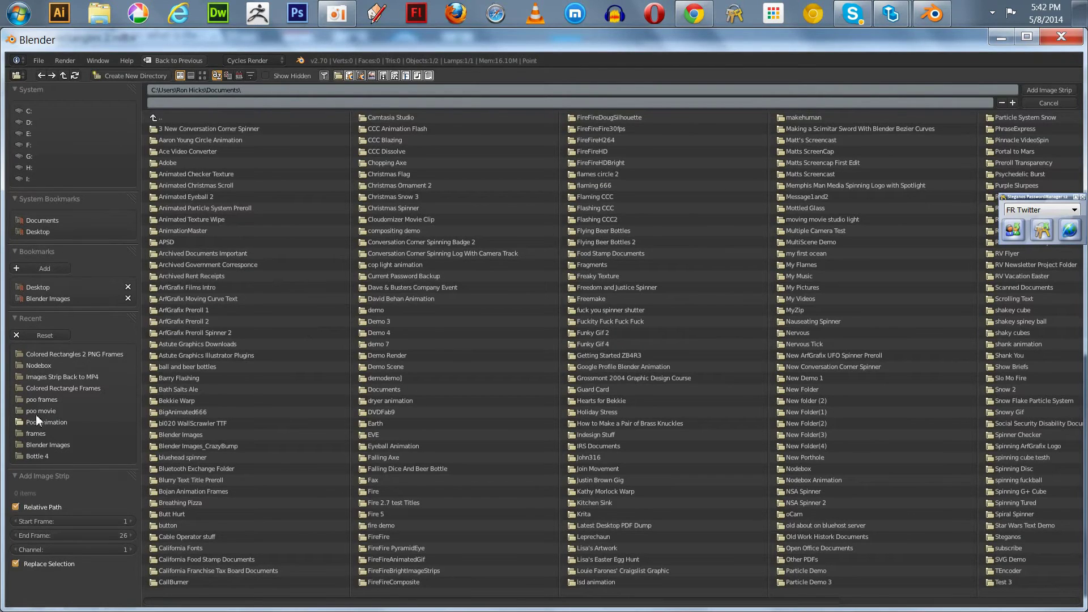
{"action": "left_click", "coordinate": [34, 366]}
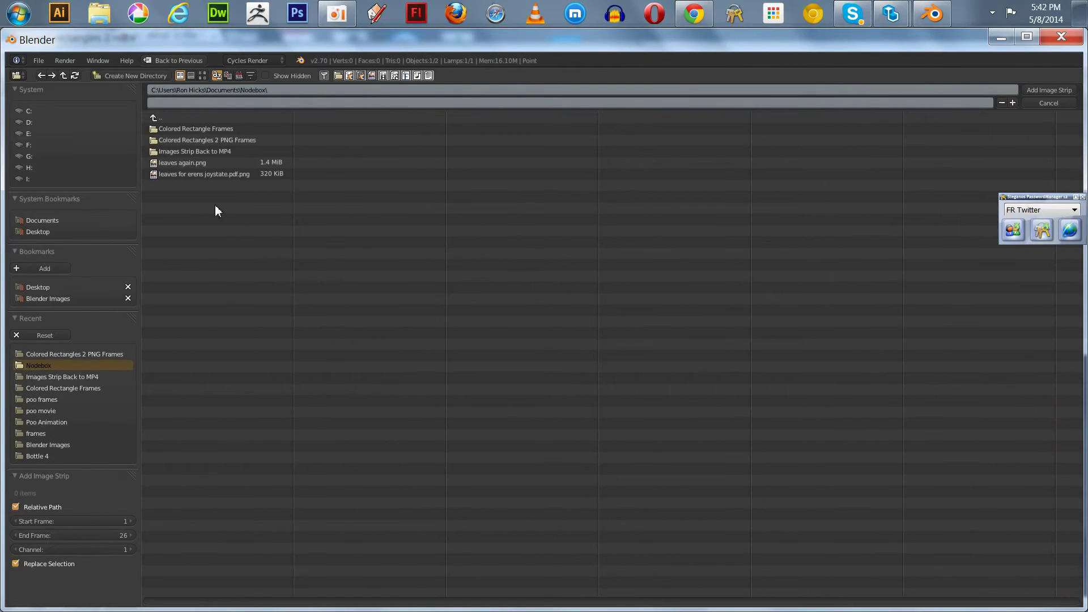
{"action": "left_click", "coordinate": [155, 139]}
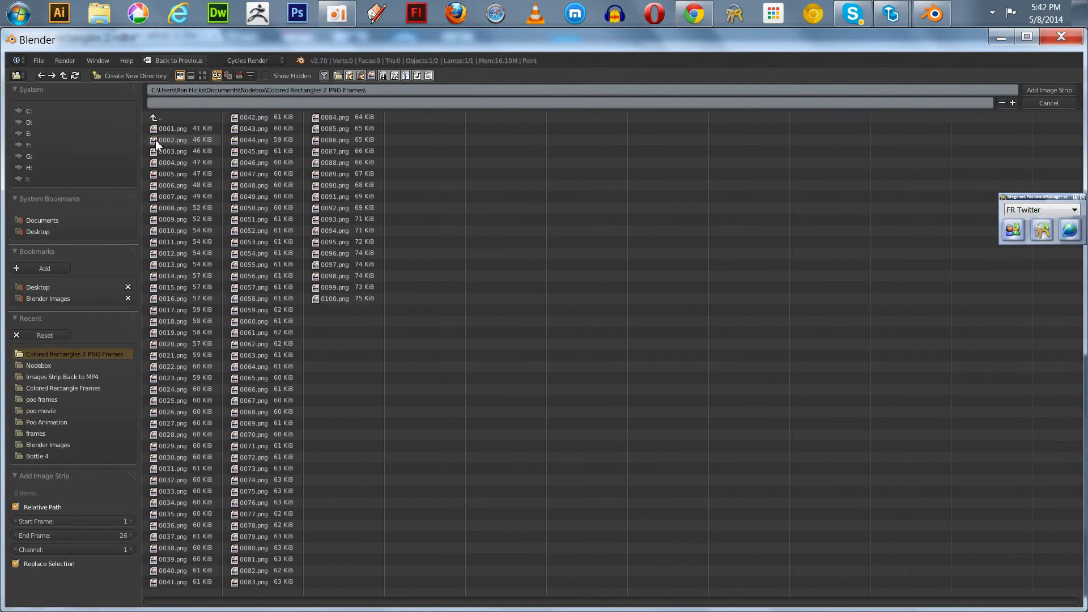
{"action": "key", "text": "a"}
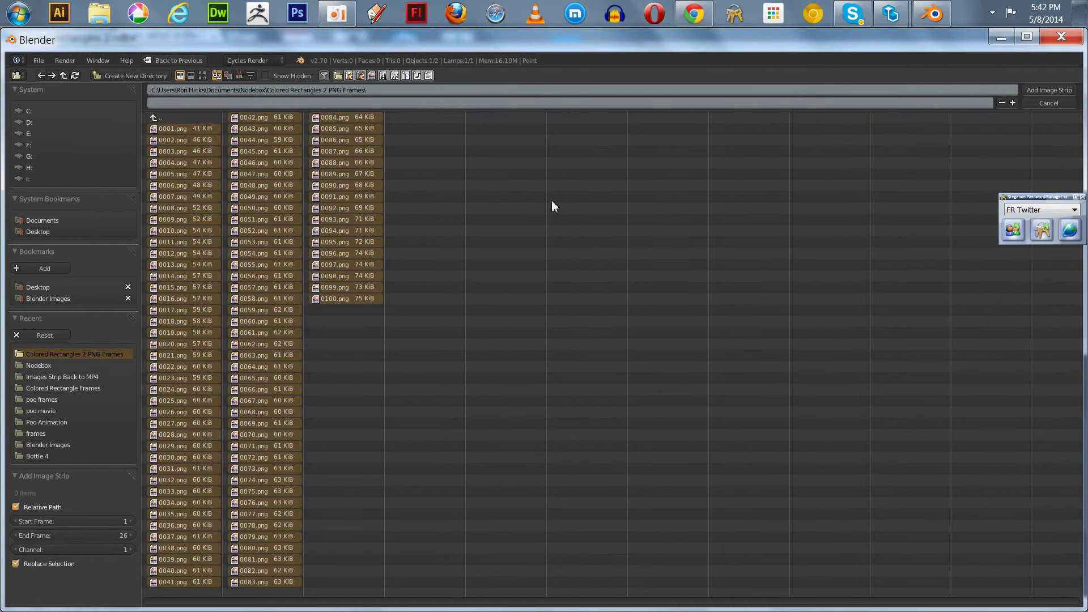
{"action": "left_click", "coordinate": [1065, 86]}
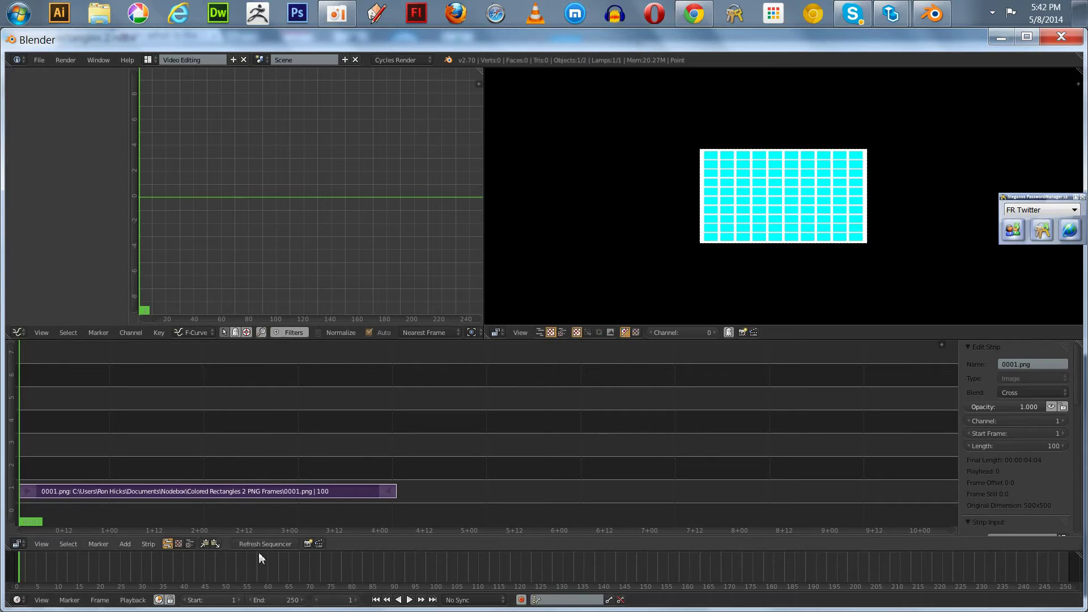
- Set the timeline's end frame to 100
{"action": "left_click", "coordinate": [275, 596]}
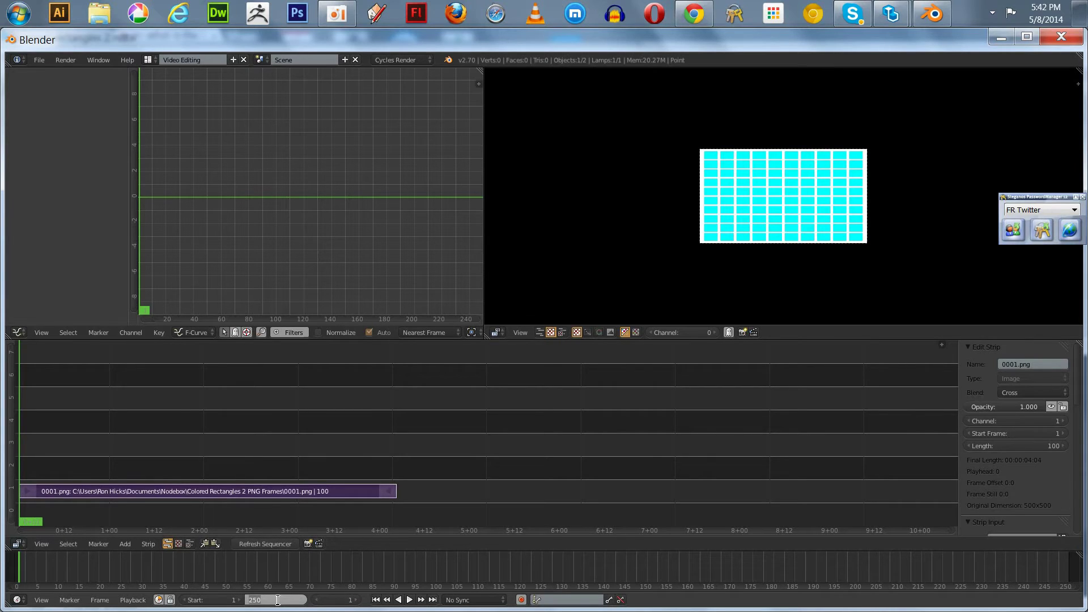
{"action": "type", "text": "100"}
{"action": "key", "text": "Return"}
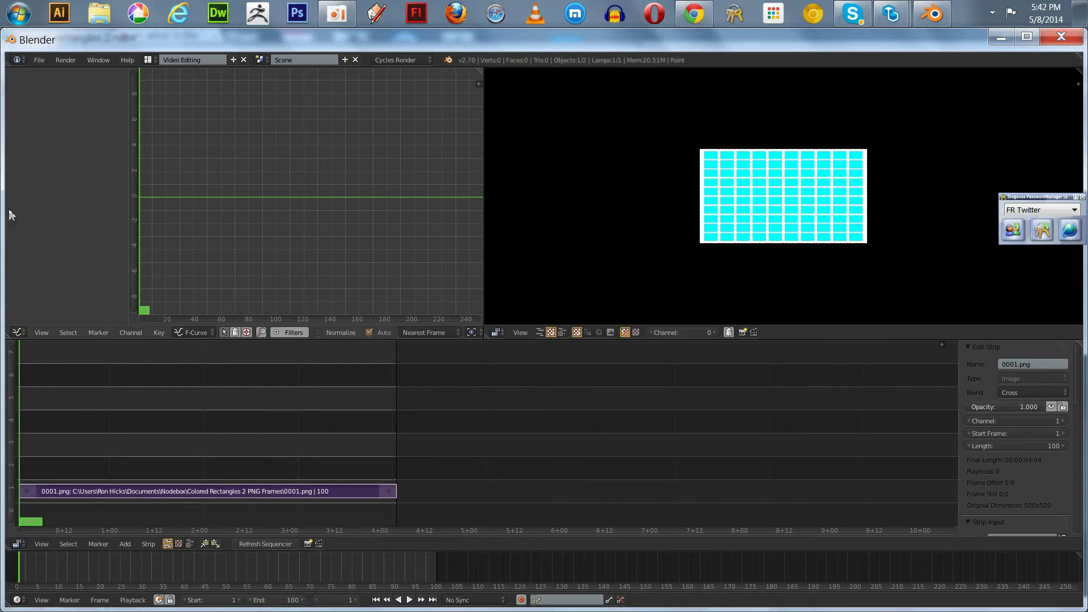
- Change the graph editor area to the Properties editor and set the render resolution to 1000 by 1000 px
{"action": "left_click", "coordinate": [18, 332]}
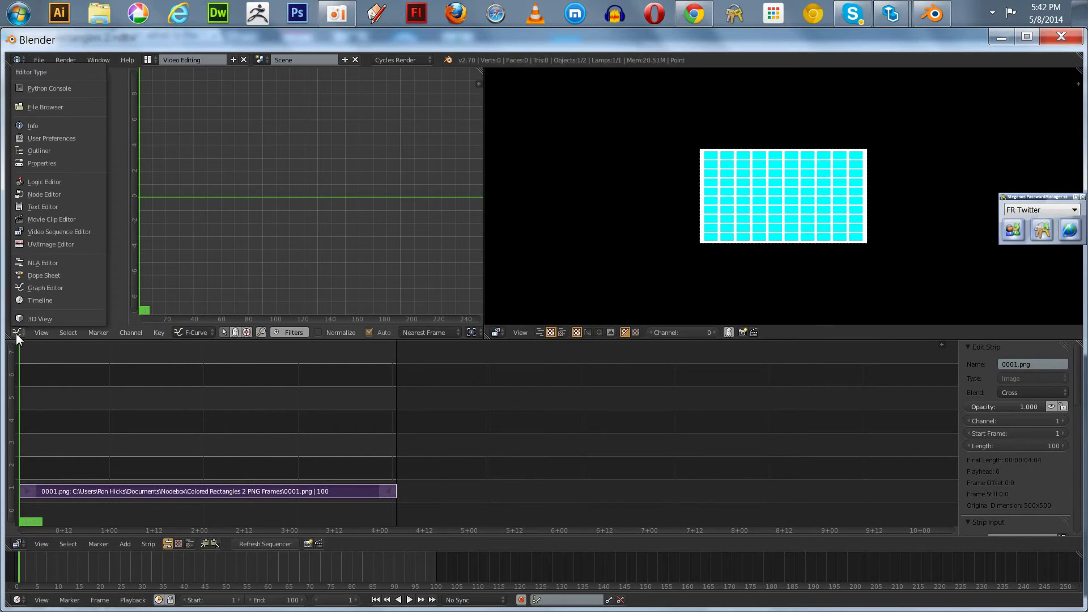
{"action": "left_click", "coordinate": [40, 163]}
{"action": "left_click", "coordinate": [62, 256]}
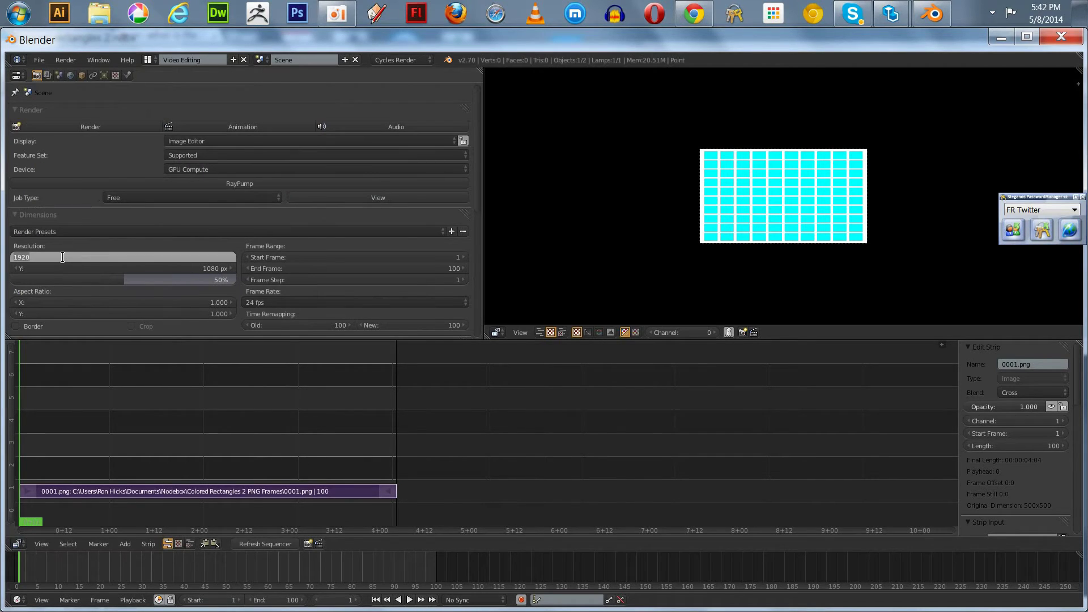
{"action": "type", "text": "1000"}
{"action": "key", "text": "Return"}
{"action": "left_click", "coordinate": [32, 267]}
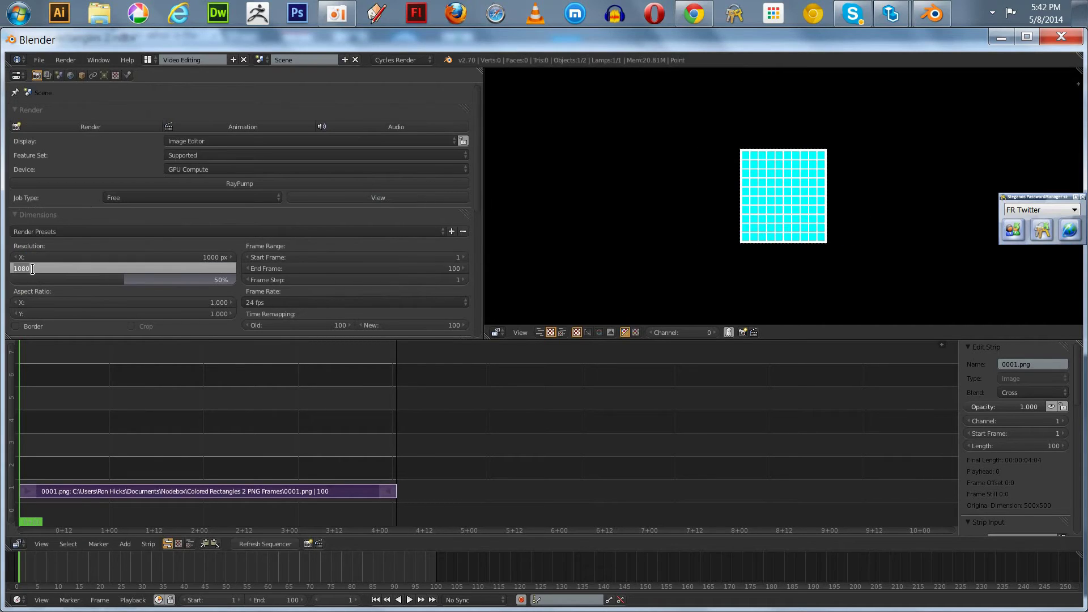
{"action": "type", "text": "1000"}
{"action": "key", "text": "Return"}
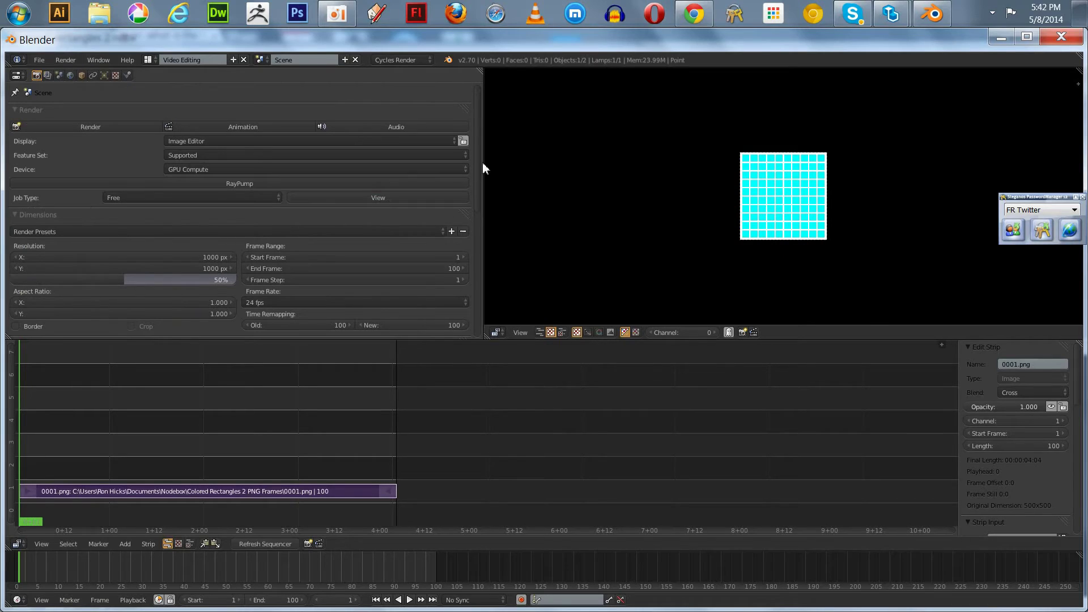
- Set the render output file format to the H.264 movie type
{"action": "scroll", "coordinate": [479, 162], "scroll_direction": "down", "scroll_amount": 3}
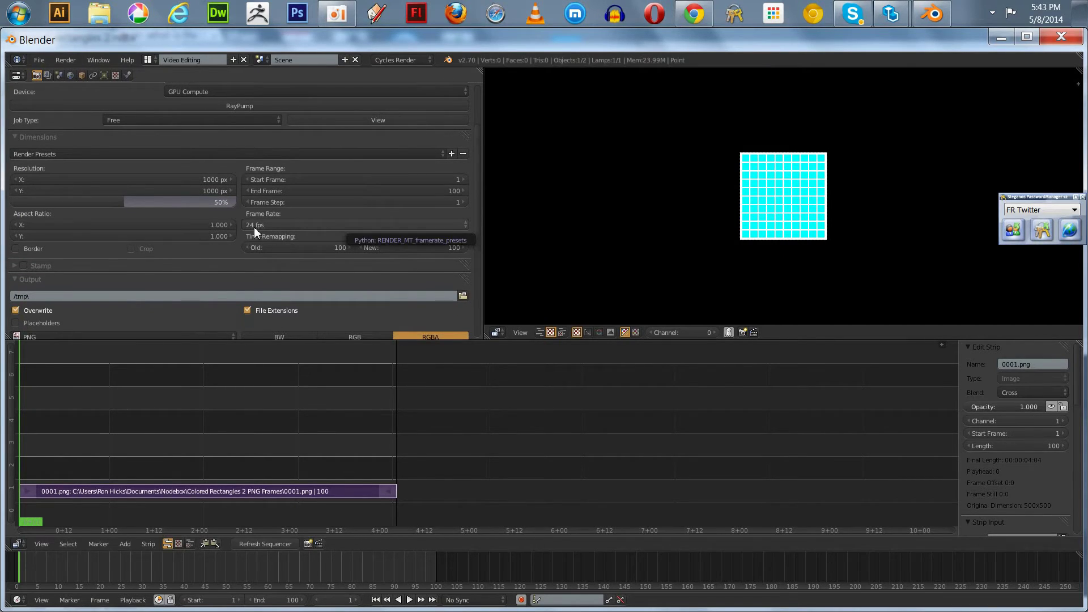
{"action": "scroll", "coordinate": [475, 210], "scroll_direction": "down", "scroll_amount": 1}
{"action": "left_click_drag", "start_coordinate": [476, 216], "coordinate": [476, 254]}
{"action": "left_click", "coordinate": [129, 240]}
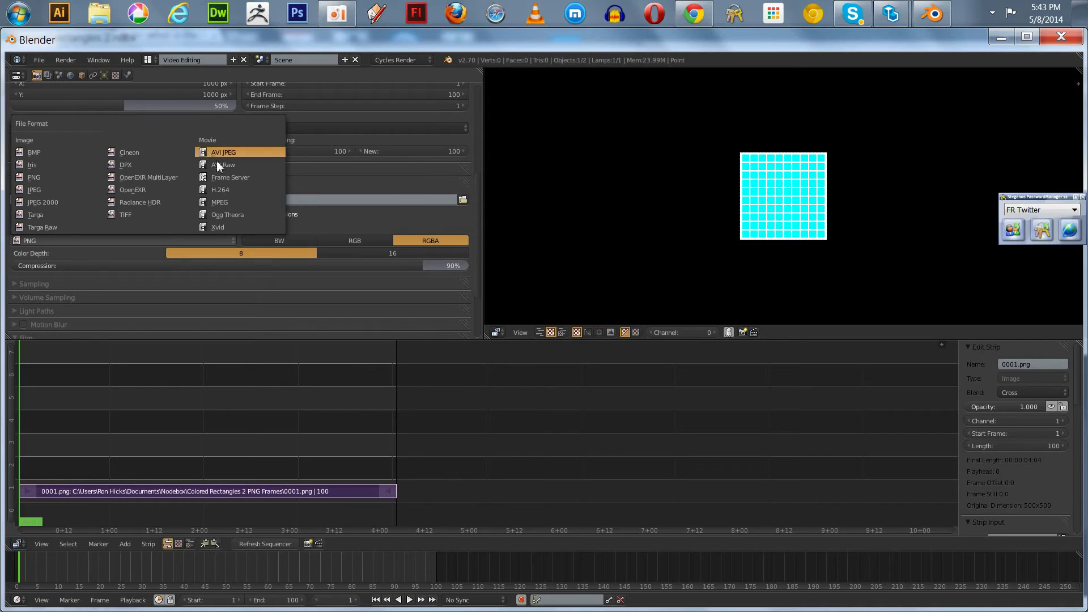
{"action": "left_click", "coordinate": [214, 191]}
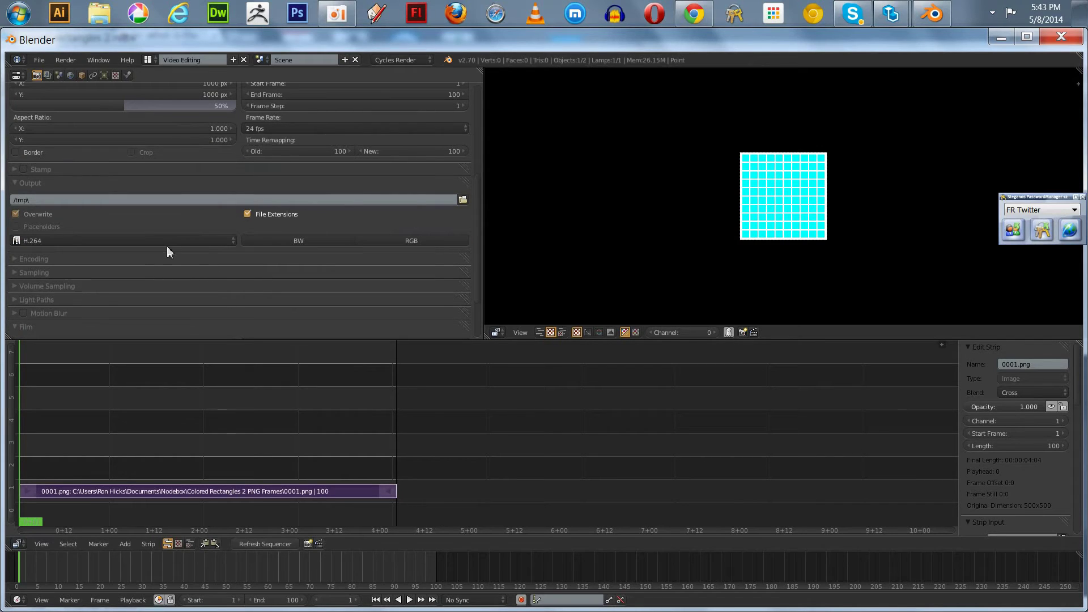
- Expand the encoding settings and set the container format to MPEG-4
{"action": "scroll", "coordinate": [232, 228], "scroll_direction": "down", "scroll_amount": 3}
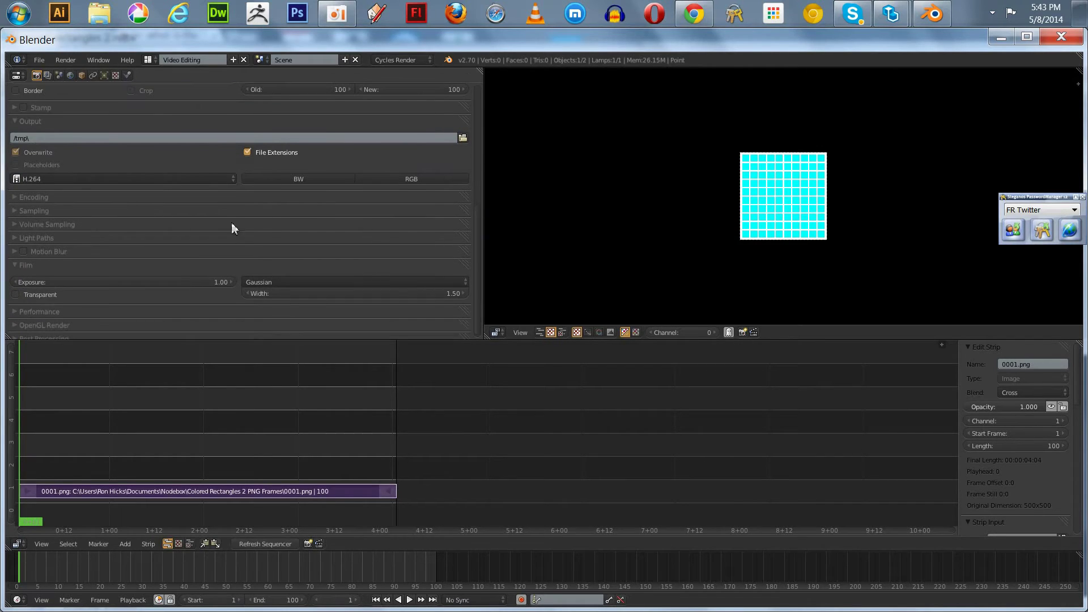
{"action": "left_click", "coordinate": [33, 198]}
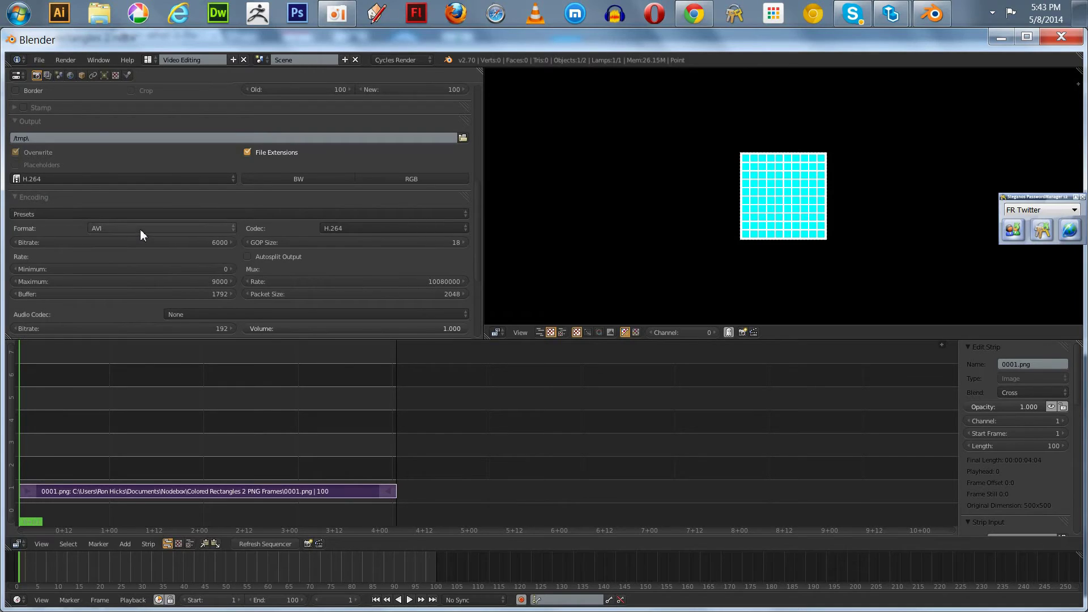
{"action": "left_click", "coordinate": [140, 228]}
{"action": "left_click", "coordinate": [120, 193]}
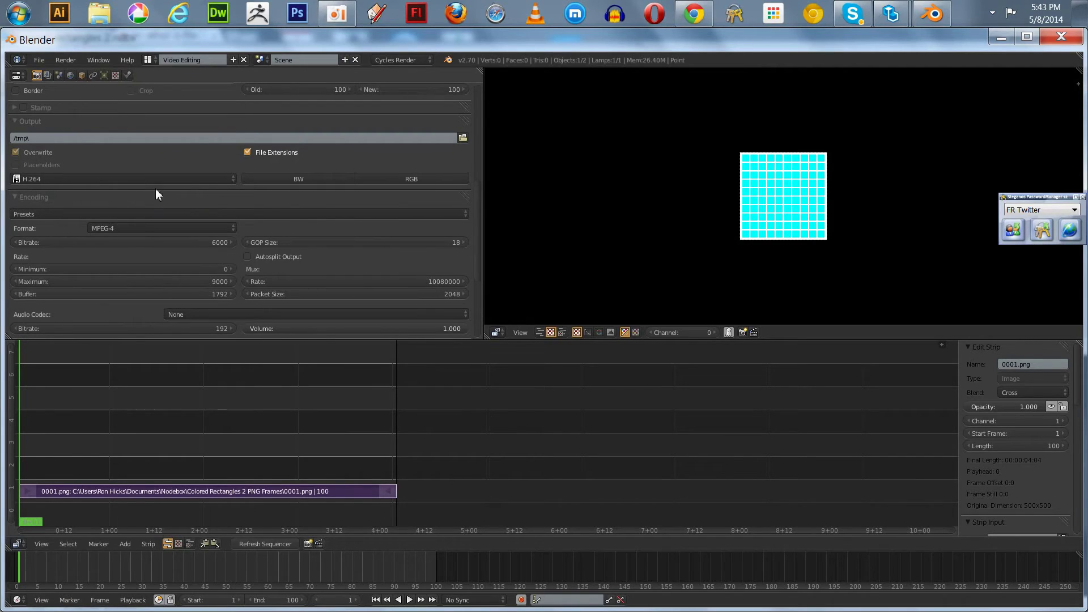
- Browse for the render output path and create a folder named "Colored Rectangles 2 Frames To Movie" inside the Nodebox folder
{"action": "scroll", "coordinate": [476, 218], "scroll_direction": "down", "scroll_amount": 2}
{"action": "scroll", "coordinate": [434, 175], "scroll_direction": "up", "scroll_amount": 3}
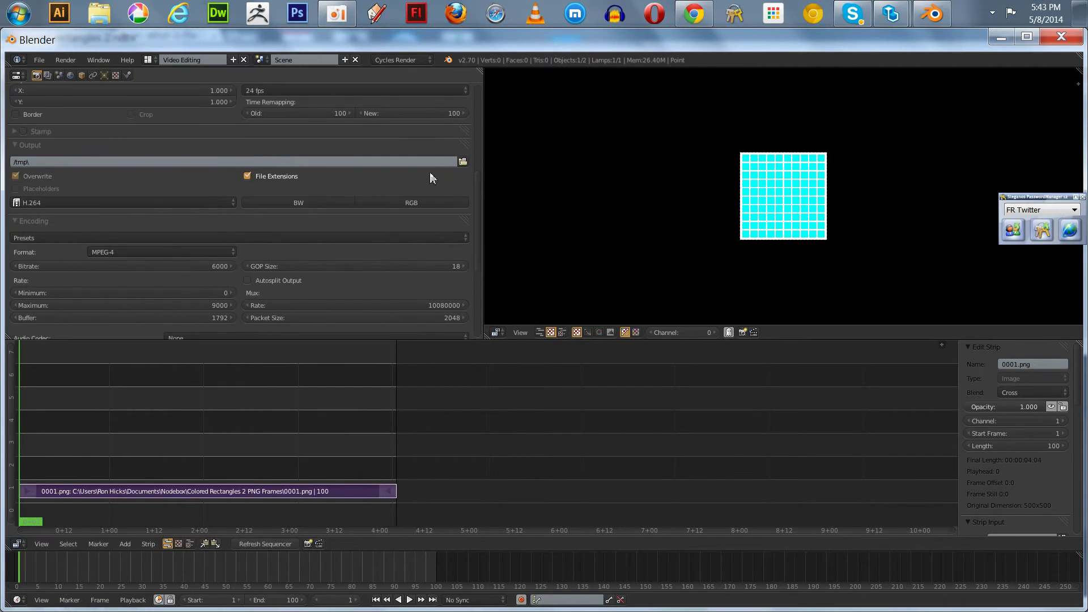
{"action": "left_click", "coordinate": [462, 163]}
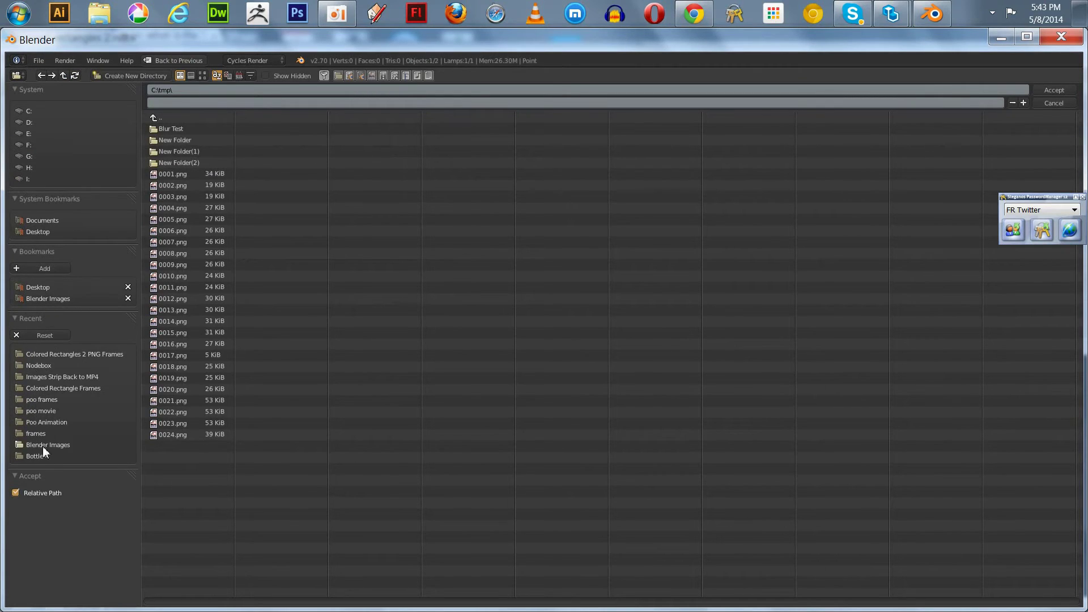
{"action": "left_click", "coordinate": [36, 366]}
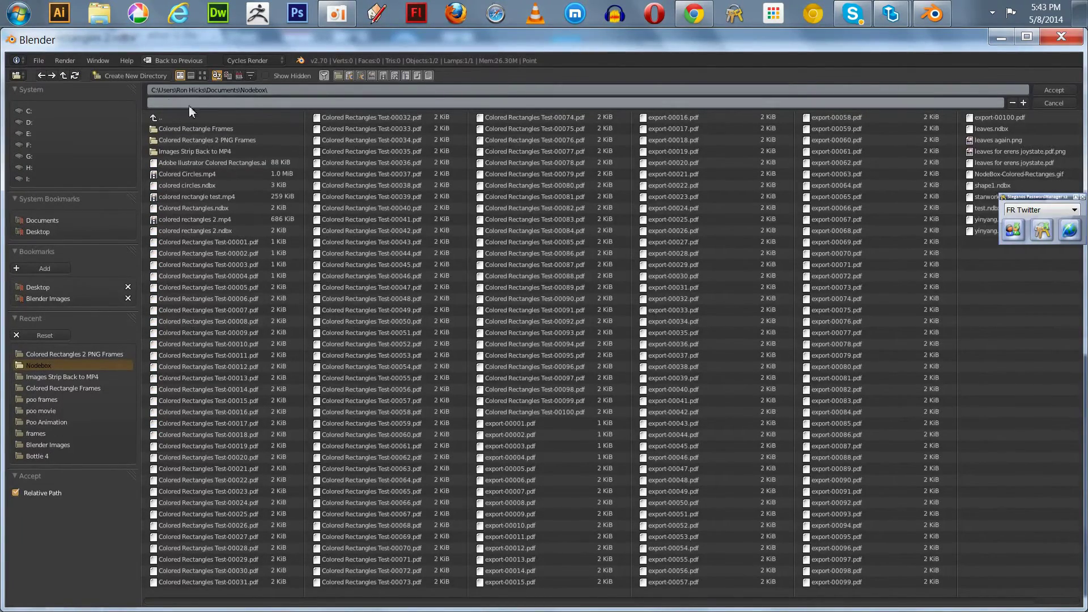
{"action": "left_click", "coordinate": [122, 74]}
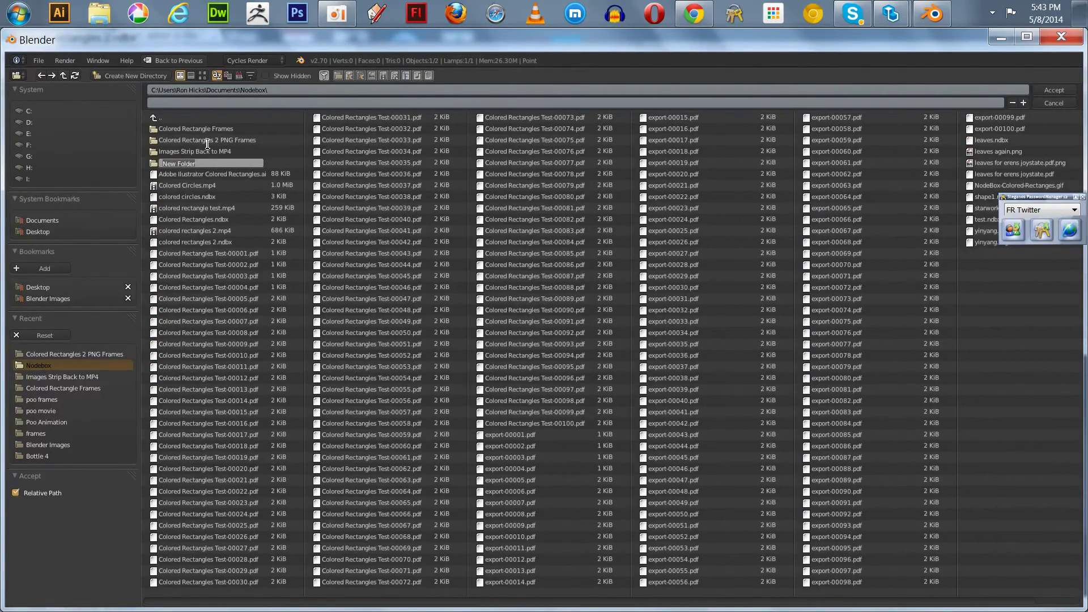
{"action": "type", "text": "Colored Rectangles 2 Frm"}
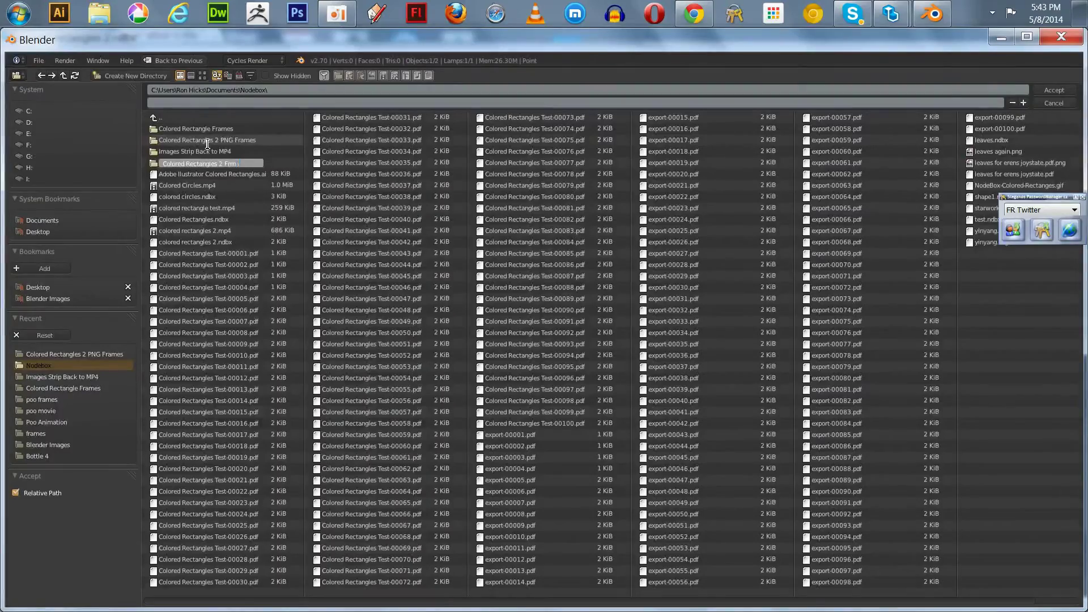
{"action": "key", "text": "BackSpace"}
{"action": "type", "text": "ames To Movie"}
{"action": "key", "text": "Return"}
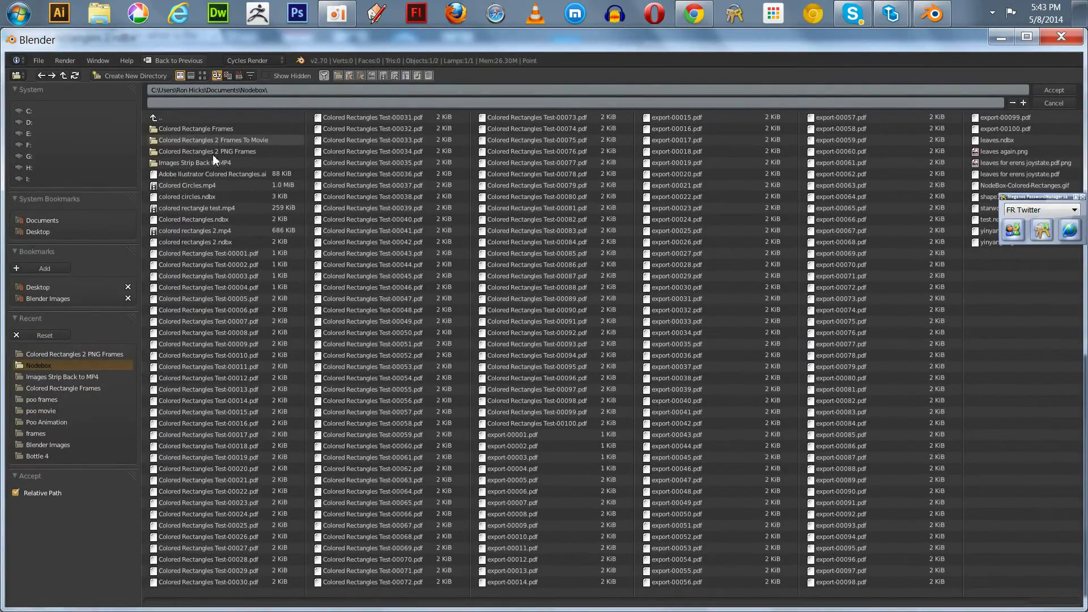
- Open the "Colored Rectangles 2 Frames To Movie" folder and accept "NodeBox Frames To Movie" as the output file name
{"action": "left_click", "coordinate": [210, 141]}
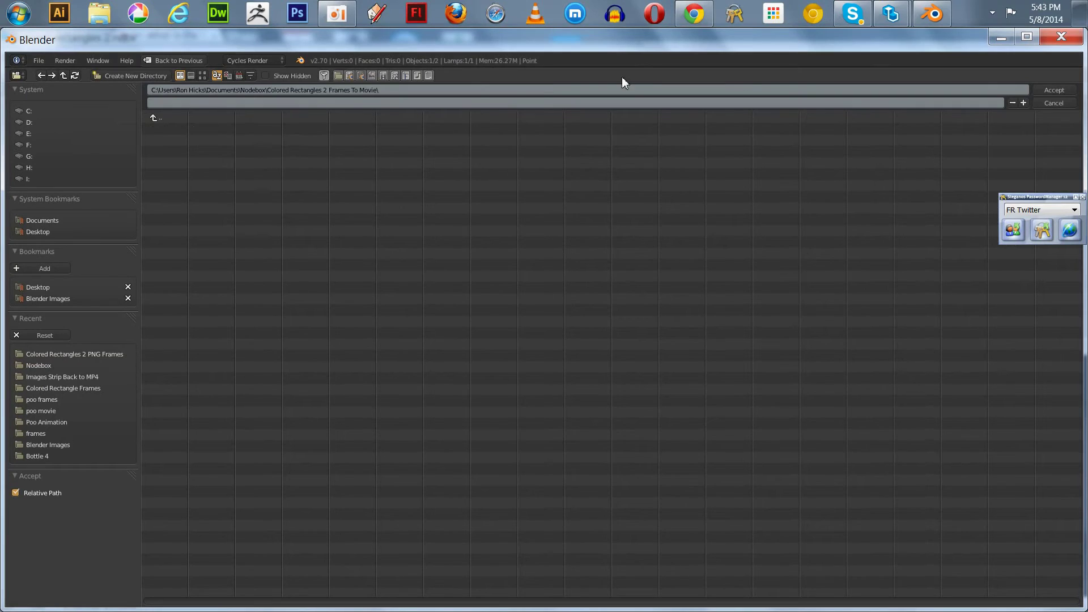
{"action": "left_click", "coordinate": [196, 100]}
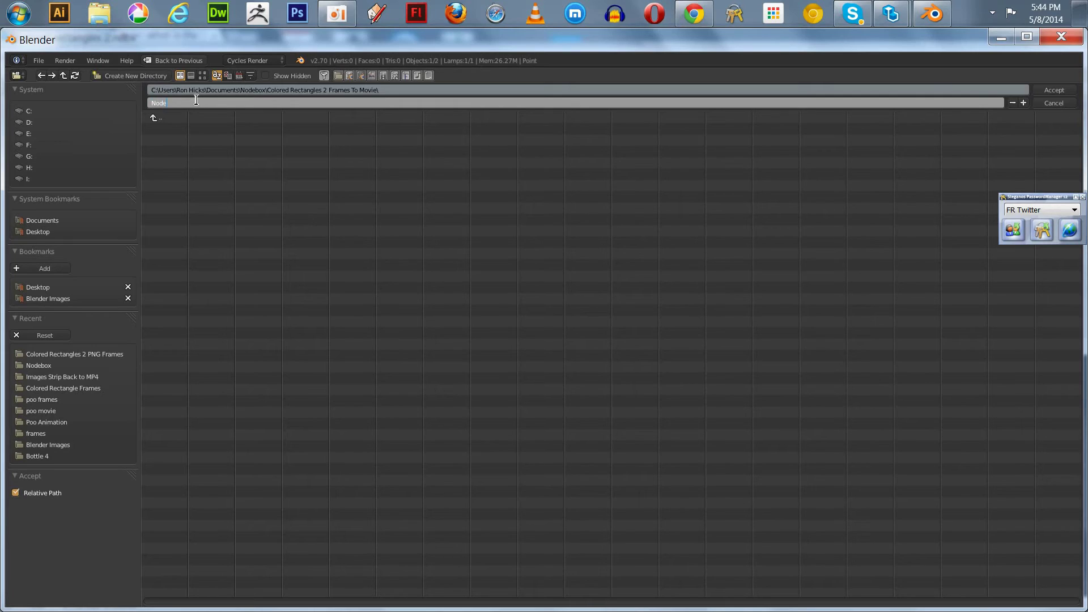
{"action": "type", "text": "NodeBox Frames To Movie"}
{"action": "left_click", "coordinate": [1050, 92]}
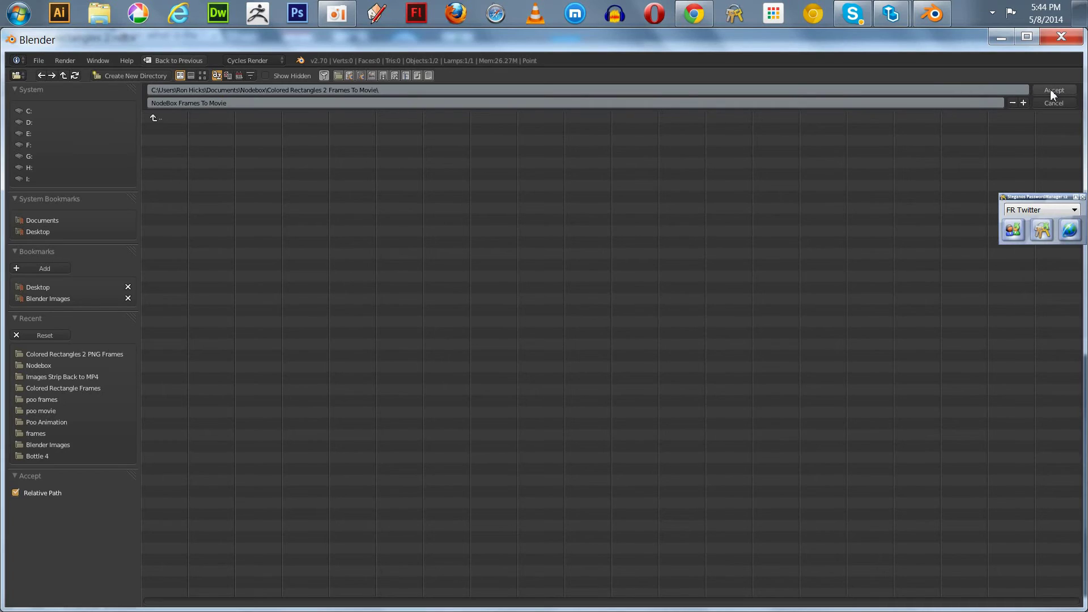
{"action": "left_click", "coordinate": [1049, 89]}
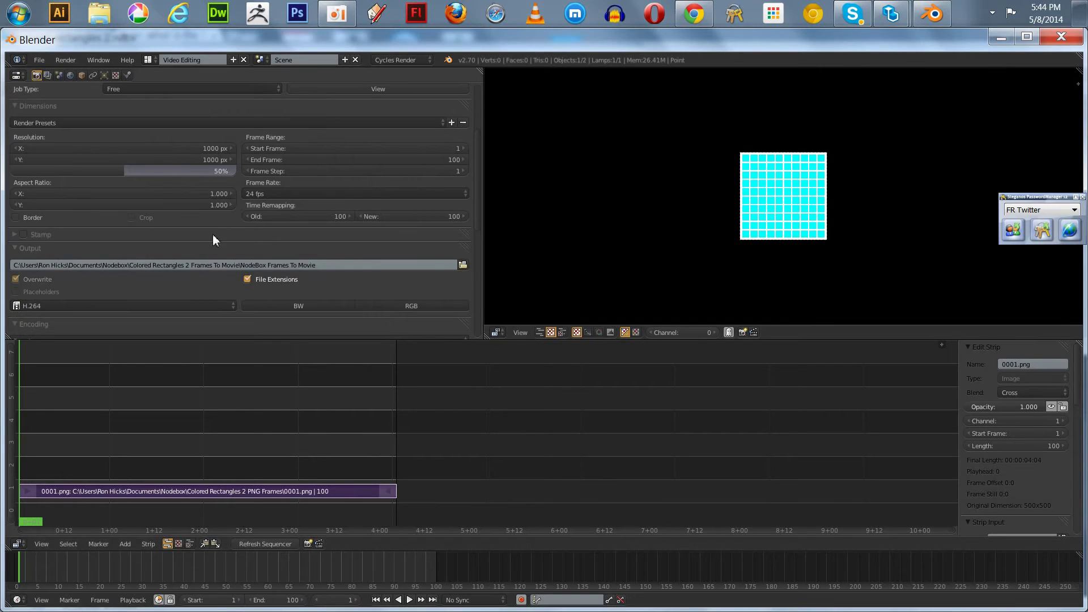
- Review the render dimensions, frame range, output path and encoding settings
{"action": "left_click_drag", "start_coordinate": [475, 197], "coordinate": [473, 273]}
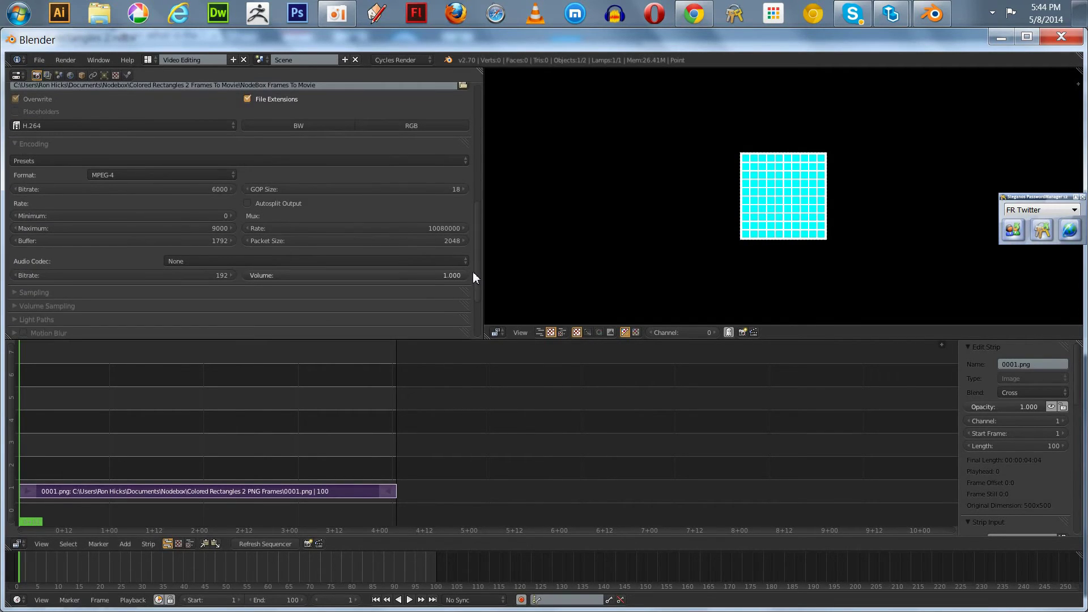
{"action": "scroll", "coordinate": [465, 283], "scroll_direction": "down", "scroll_amount": 2}
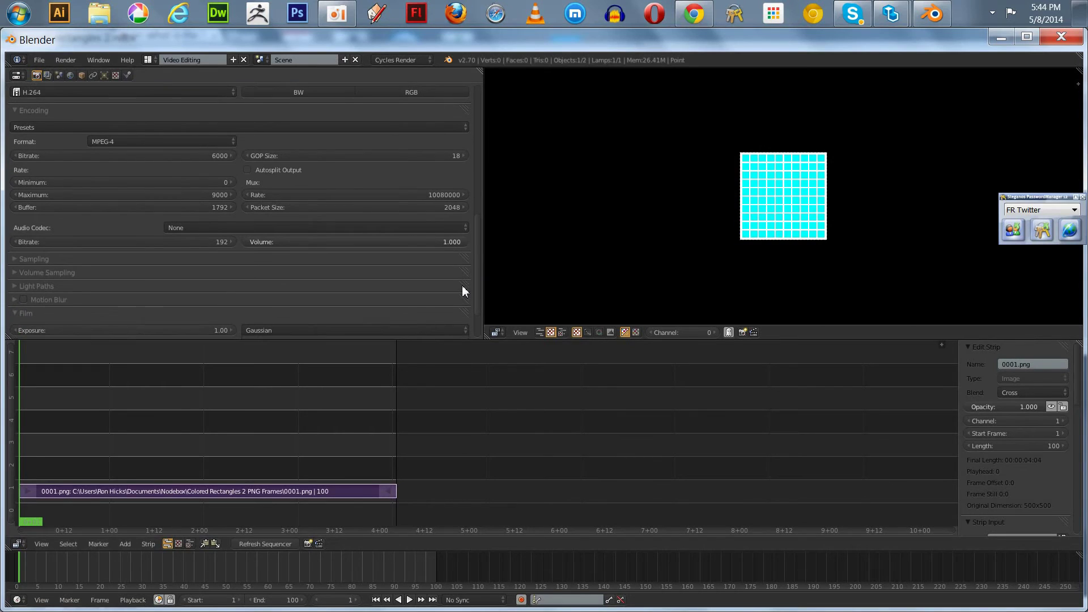
{"action": "scroll", "coordinate": [459, 250], "scroll_direction": "up", "scroll_amount": 5}
{"action": "scroll", "coordinate": [459, 250], "scroll_direction": "down", "scroll_amount": 3}
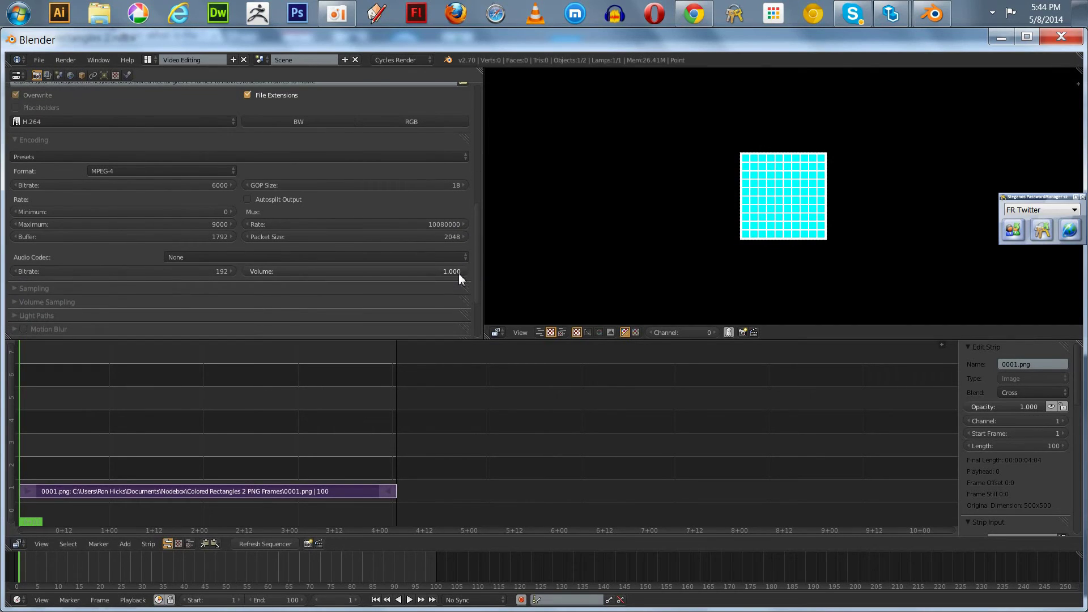
{"action": "scroll", "coordinate": [457, 262], "scroll_direction": "up", "scroll_amount": 8}
{"action": "scroll", "coordinate": [454, 245], "scroll_direction": "down", "scroll_amount": 5}
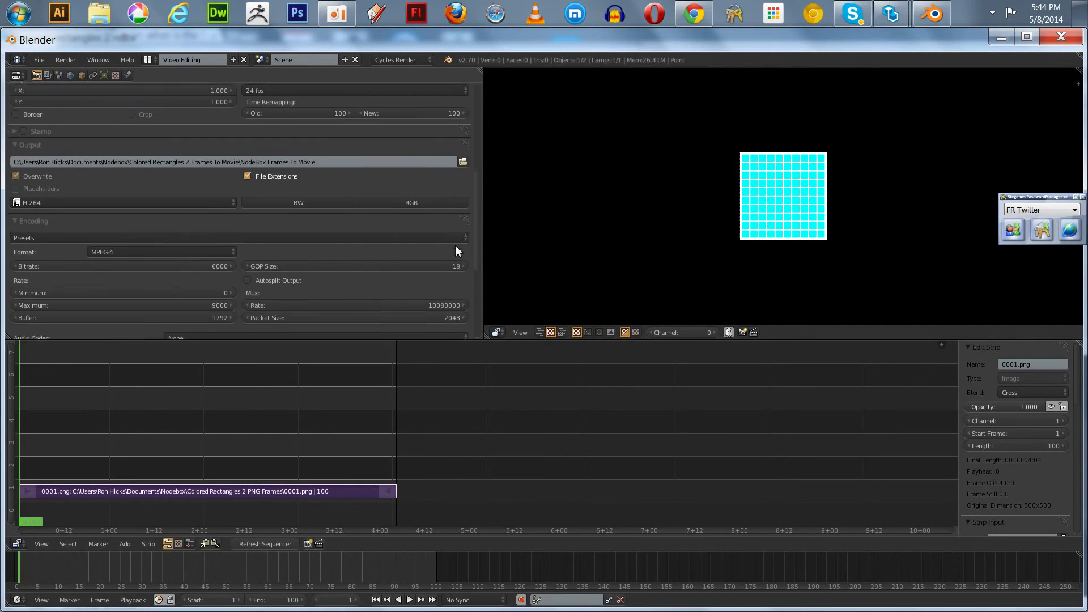
{"action": "scroll", "coordinate": [455, 249], "scroll_direction": "down", "scroll_amount": 2}
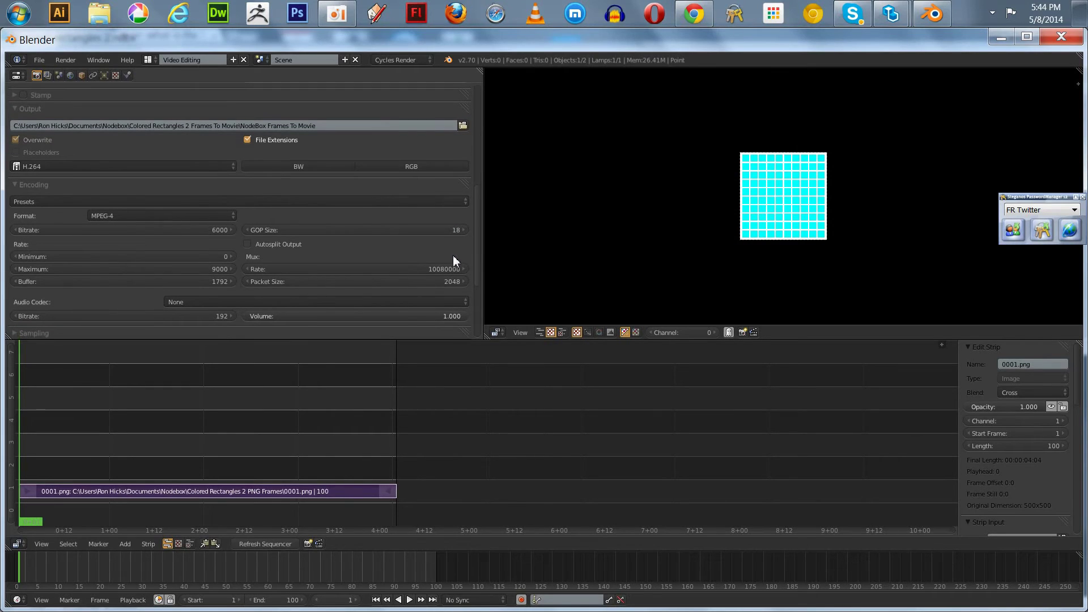
{"action": "scroll", "coordinate": [450, 258], "scroll_direction": "up", "scroll_amount": 6}
{"action": "scroll", "coordinate": [452, 227], "scroll_direction": "up", "scroll_amount": 6}
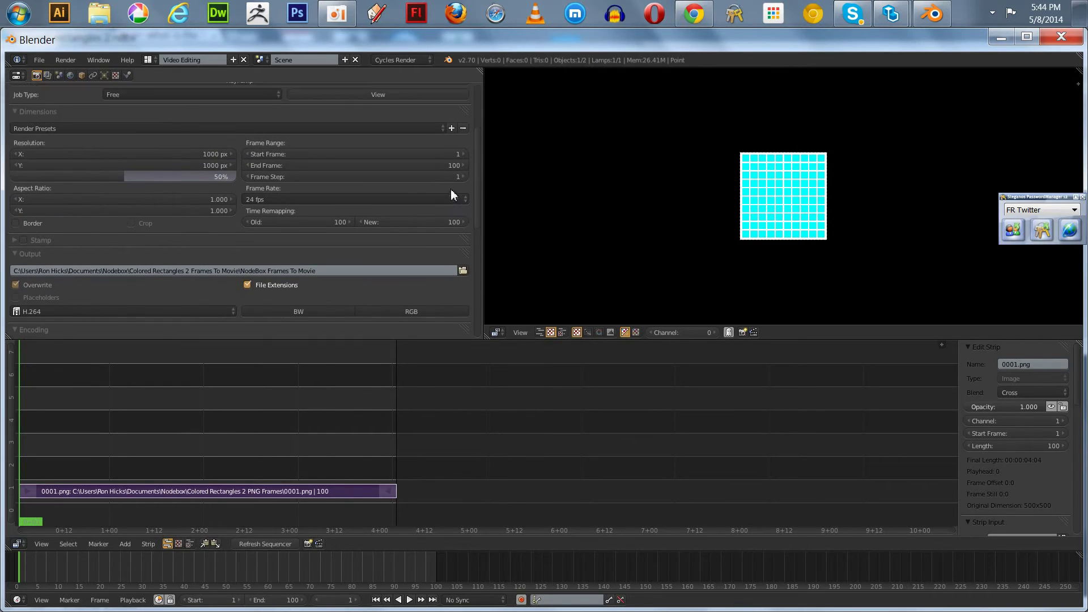
{"action": "scroll", "coordinate": [447, 189], "scroll_direction": "down", "scroll_amount": 6}
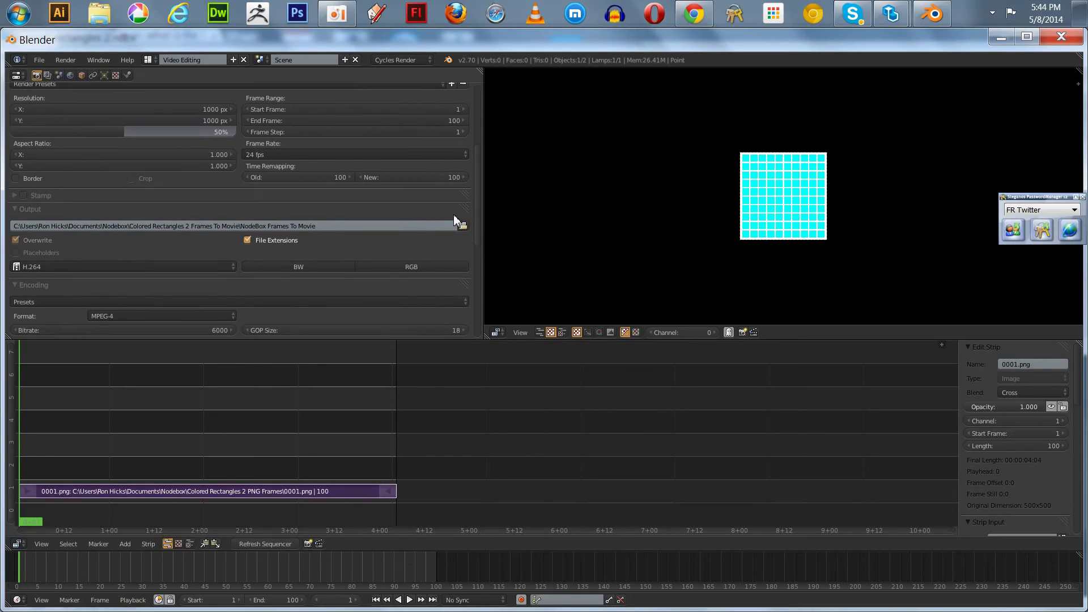
- Set the render frame rate to 25 fps in the dimensions settings
{"action": "scroll", "coordinate": [453, 215], "scroll_direction": "up", "scroll_amount": 4}
{"action": "scroll", "coordinate": [445, 156], "scroll_direction": "up", "scroll_amount": 3}
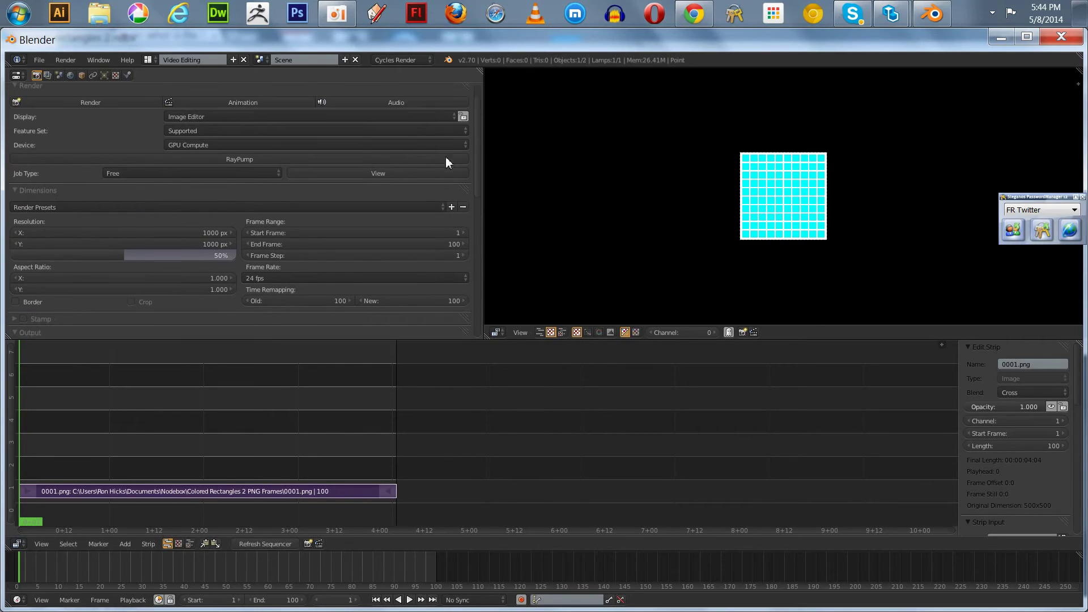
{"action": "scroll", "coordinate": [446, 200], "scroll_direction": "down", "scroll_amount": 5}
{"action": "scroll", "coordinate": [447, 201], "scroll_direction": "down", "scroll_amount": 8}
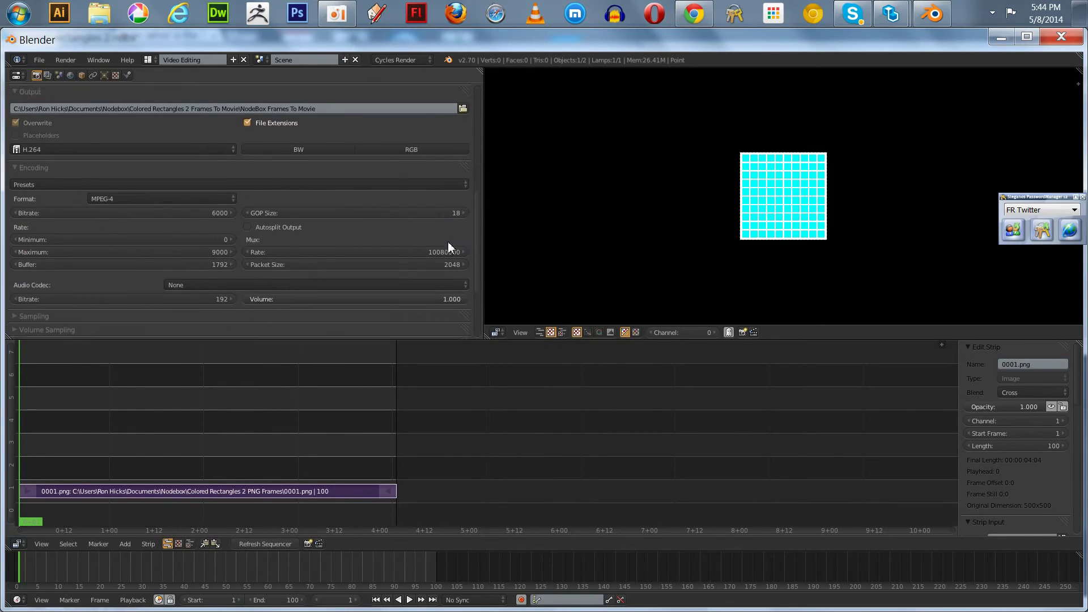
{"action": "scroll", "coordinate": [440, 302], "scroll_direction": "up", "scroll_amount": 5}
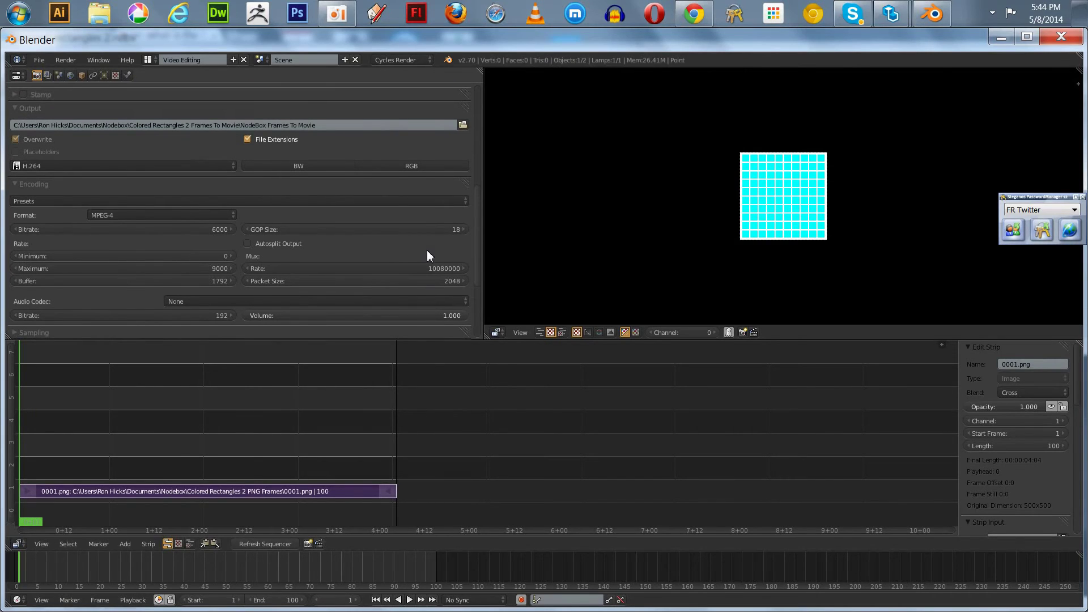
{"action": "scroll", "coordinate": [427, 250], "scroll_direction": "up", "scroll_amount": 6}
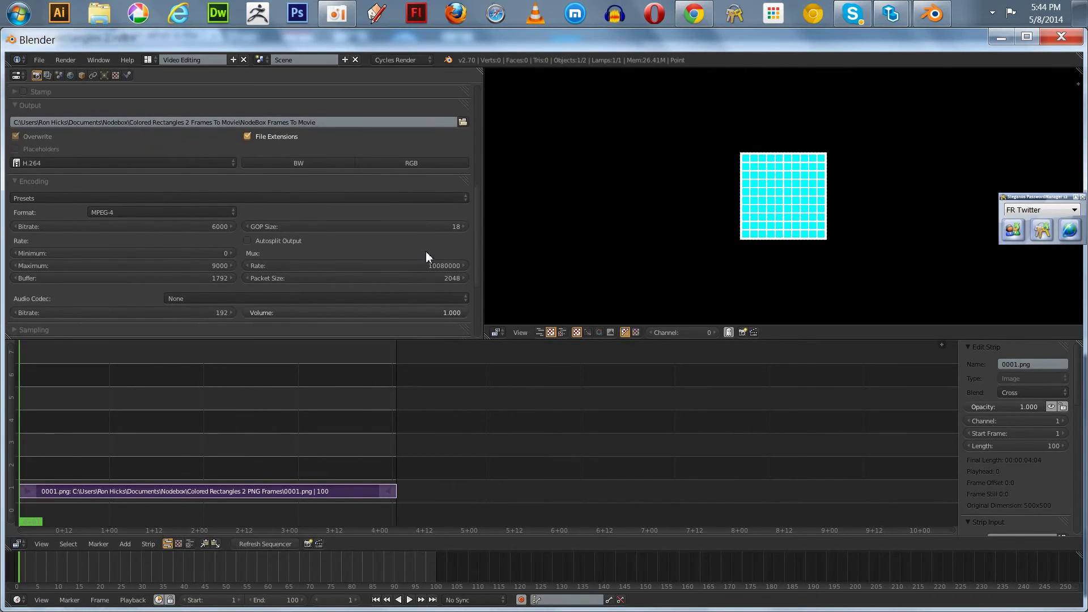
{"action": "scroll", "coordinate": [420, 193], "scroll_direction": "up", "scroll_amount": 4}
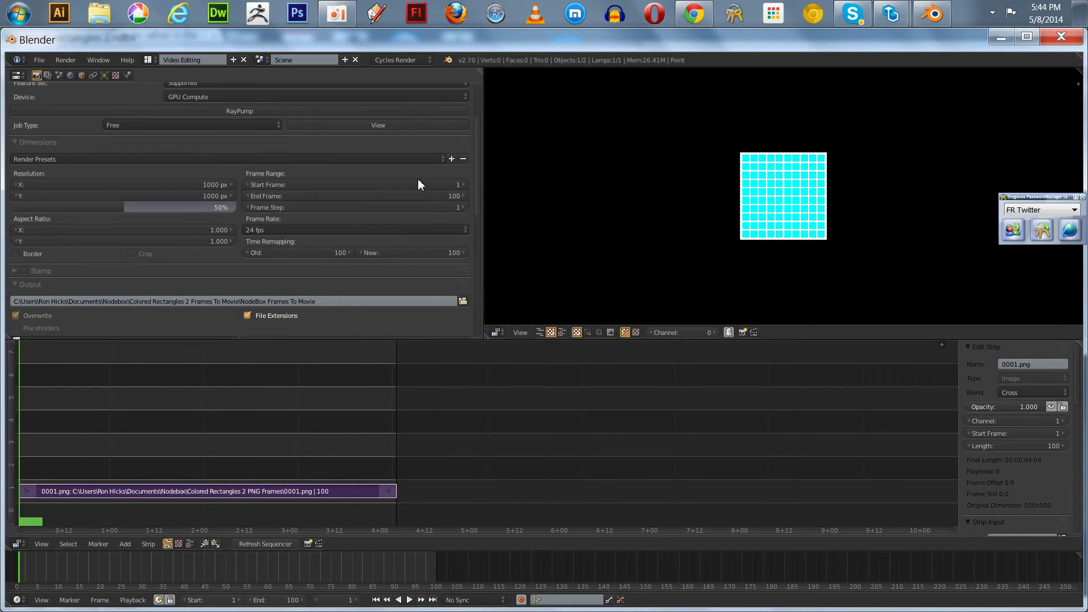
{"action": "scroll", "coordinate": [411, 153], "scroll_direction": "down", "scroll_amount": 2}
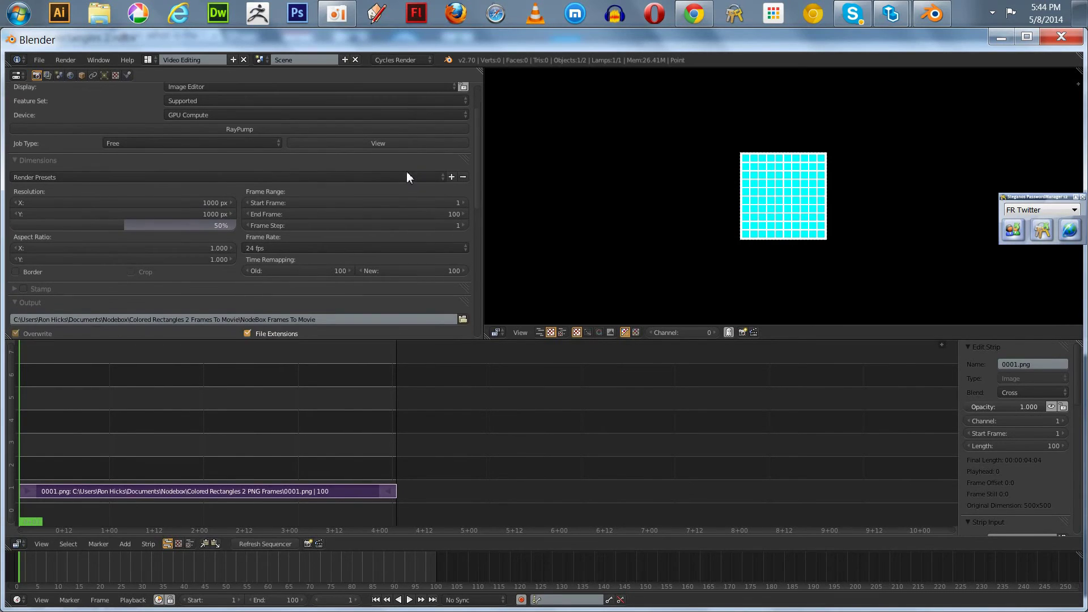
{"action": "left_click", "coordinate": [325, 245]}
{"action": "left_click", "coordinate": [281, 285]}
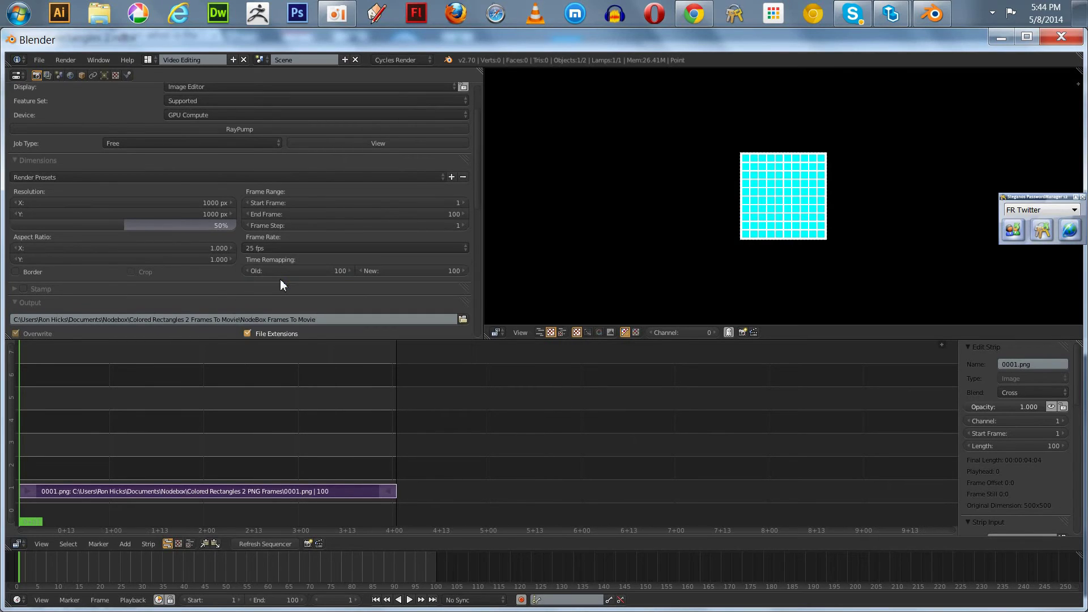
- Render the full animation to the movie file
{"action": "left_click_drag", "start_coordinate": [475, 193], "coordinate": [452, 189]}
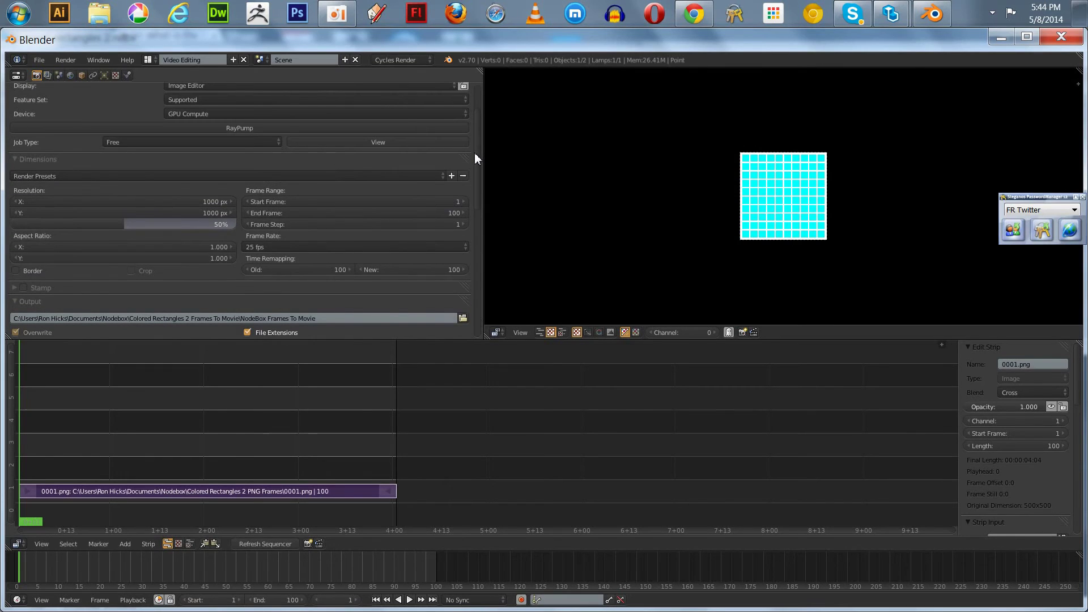
{"action": "scroll", "coordinate": [478, 154], "scroll_direction": "up", "scroll_amount": 2}
{"action": "left_click", "coordinate": [271, 126]}
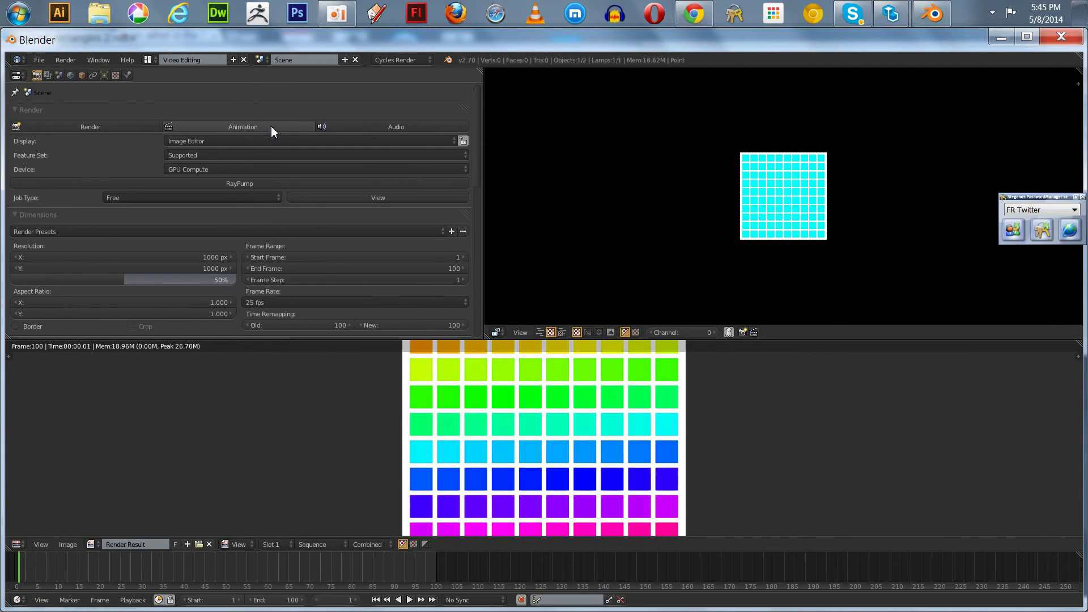
- Browse the render output folder to check for the movie file and quit Blender
{"action": "scroll", "coordinate": [473, 196], "scroll_direction": "down", "scroll_amount": 5}
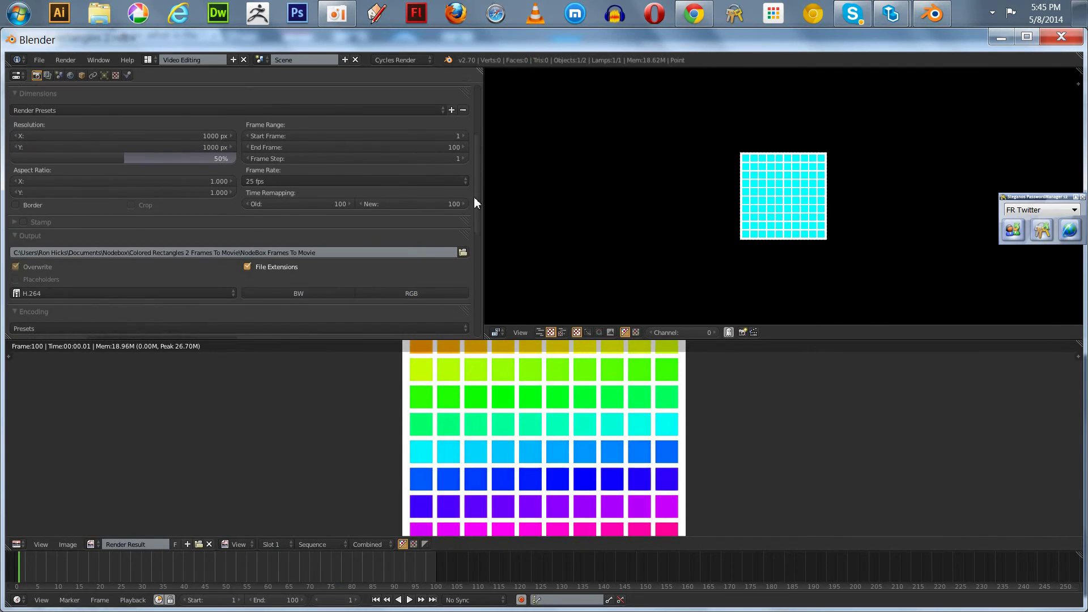
{"action": "scroll", "coordinate": [455, 211], "scroll_direction": "down", "scroll_amount": 1}
{"action": "left_click", "coordinate": [462, 241]}
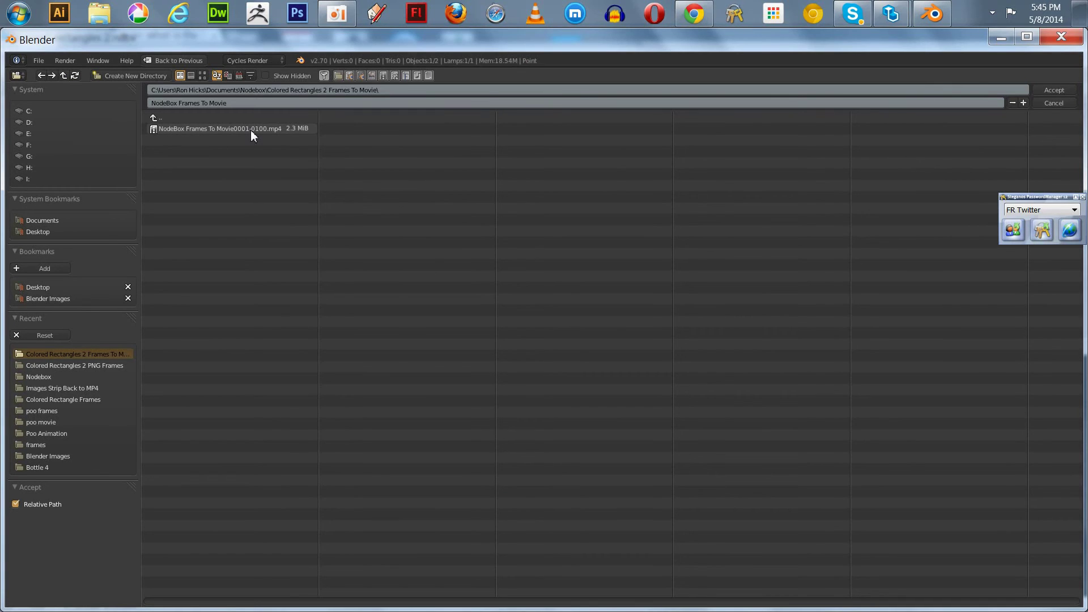
{"action": "left_click", "coordinate": [36, 61]}
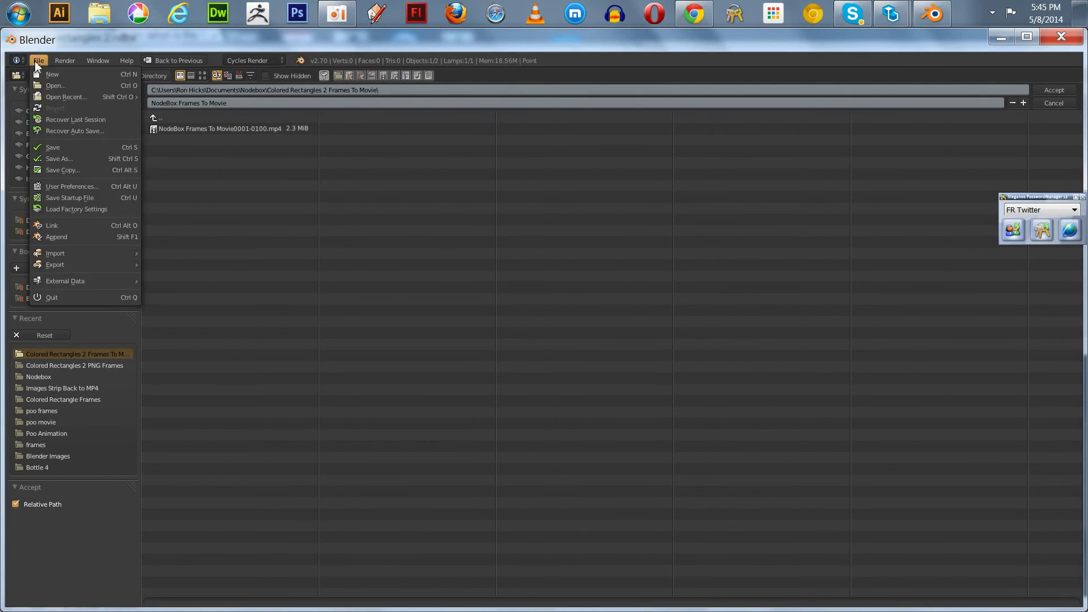
{"action": "left_click", "coordinate": [49, 298]}
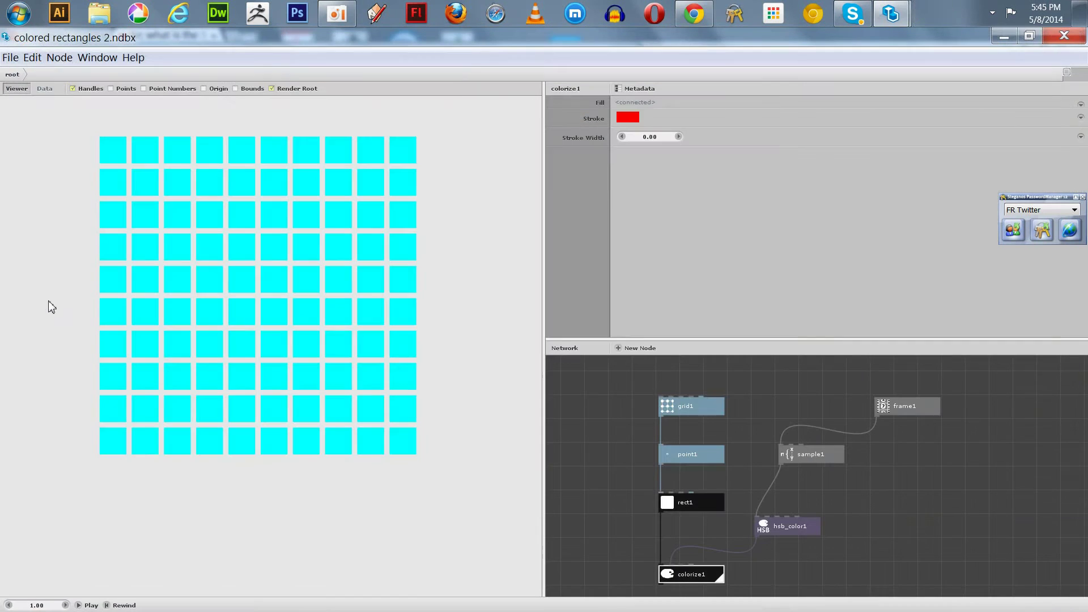
- Switch to Windows Explorer and try to play the "NodeBox Frames To Movie0001-0100" video from Nodebox's "Colored Rectangles 2 Frames To Movie" folder
{"action": "left_click", "coordinate": [99, 13]}
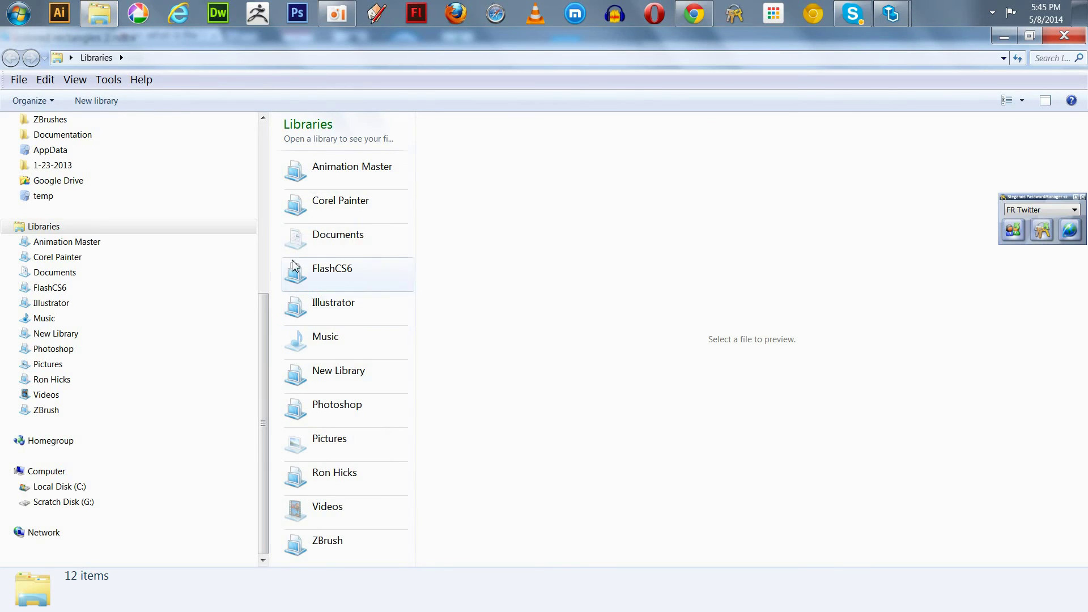
{"action": "double_click", "coordinate": [299, 235]}
{"action": "double_click", "coordinate": [294, 187]}
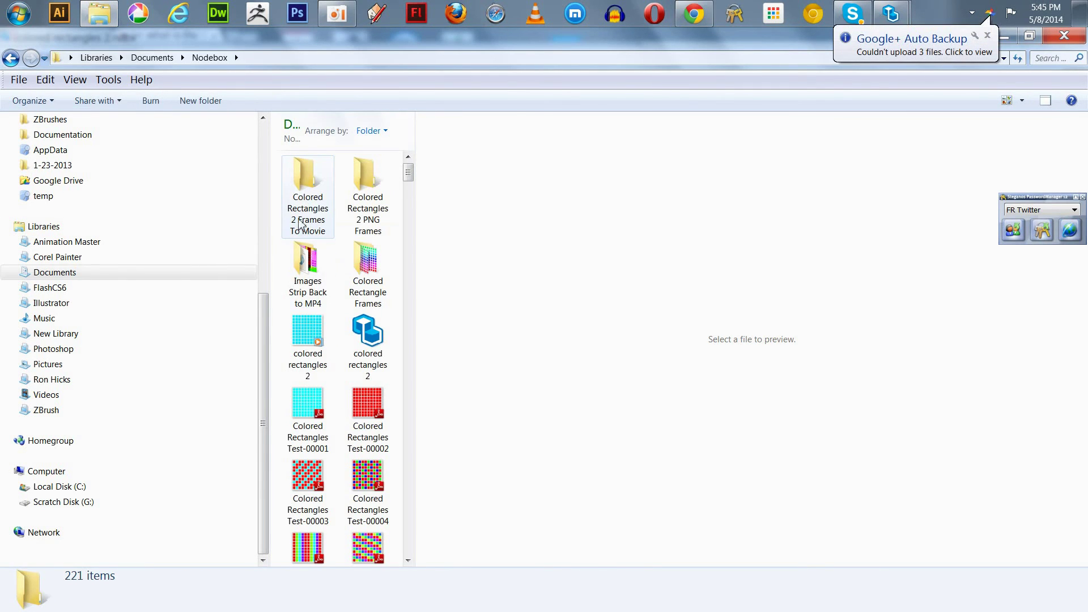
{"action": "double_click", "coordinate": [304, 178]}
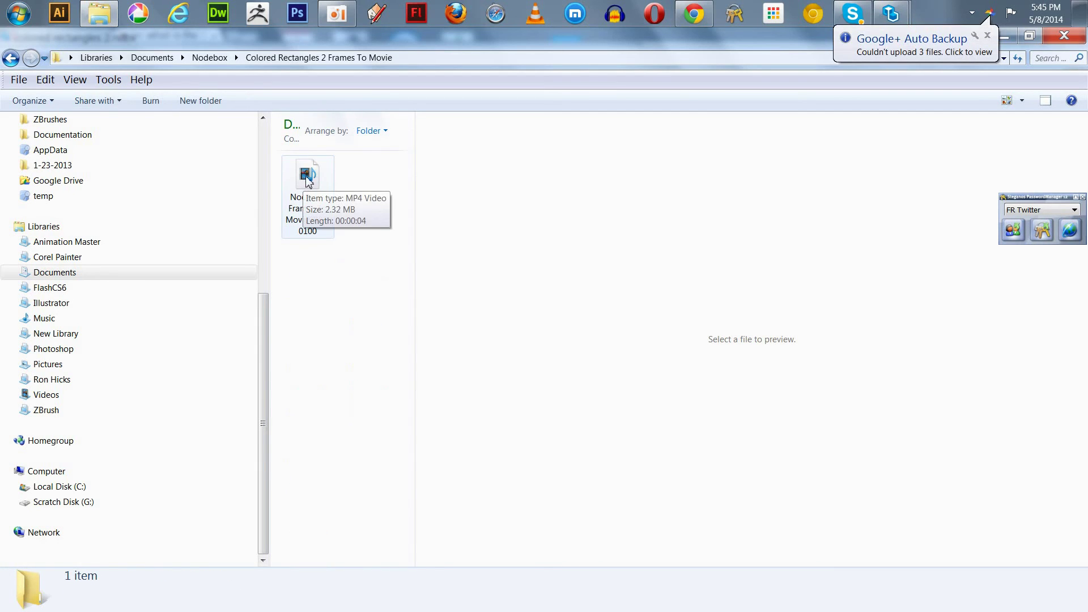
{"action": "left_click", "coordinate": [309, 180]}
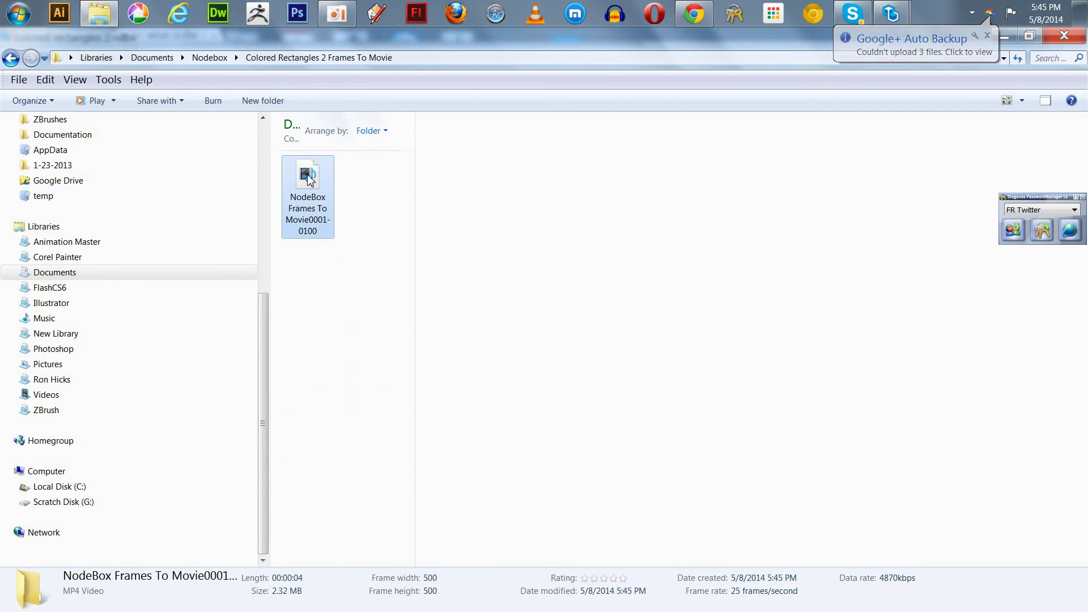
{"action": "double_click", "coordinate": [309, 180]}
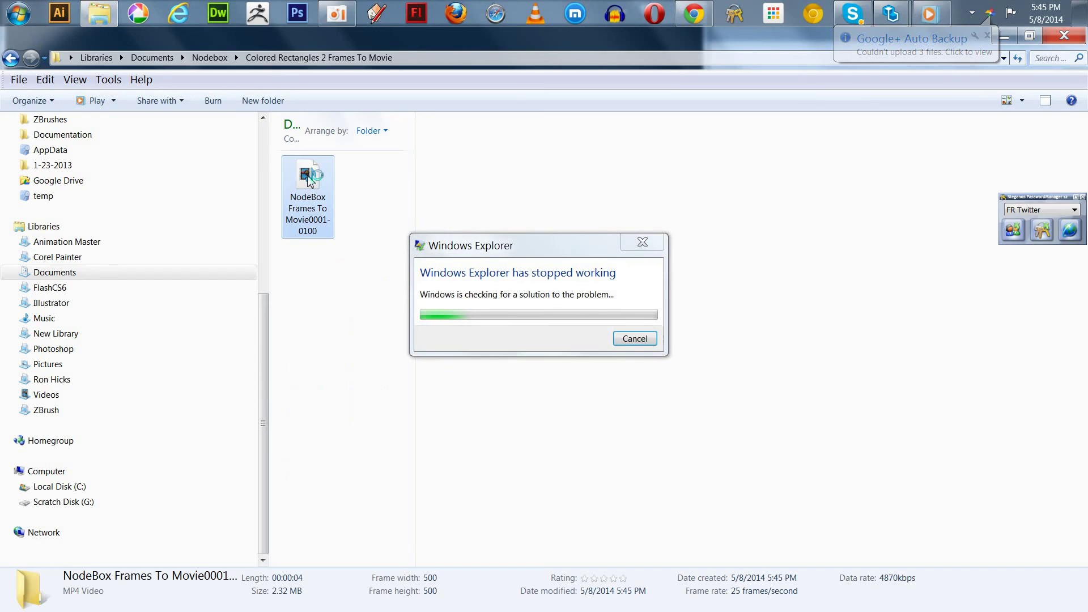
- Cancel the Windows Explorer error dialogs and close the Windows Media Player window
{"action": "left_click", "coordinate": [634, 338]}
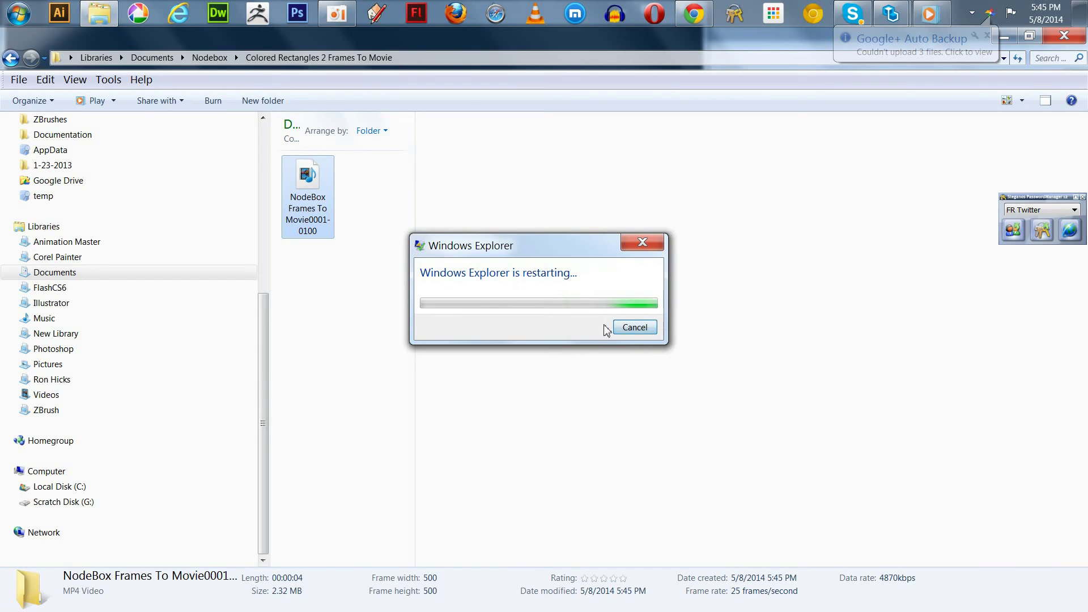
{"action": "left_click", "coordinate": [626, 328]}
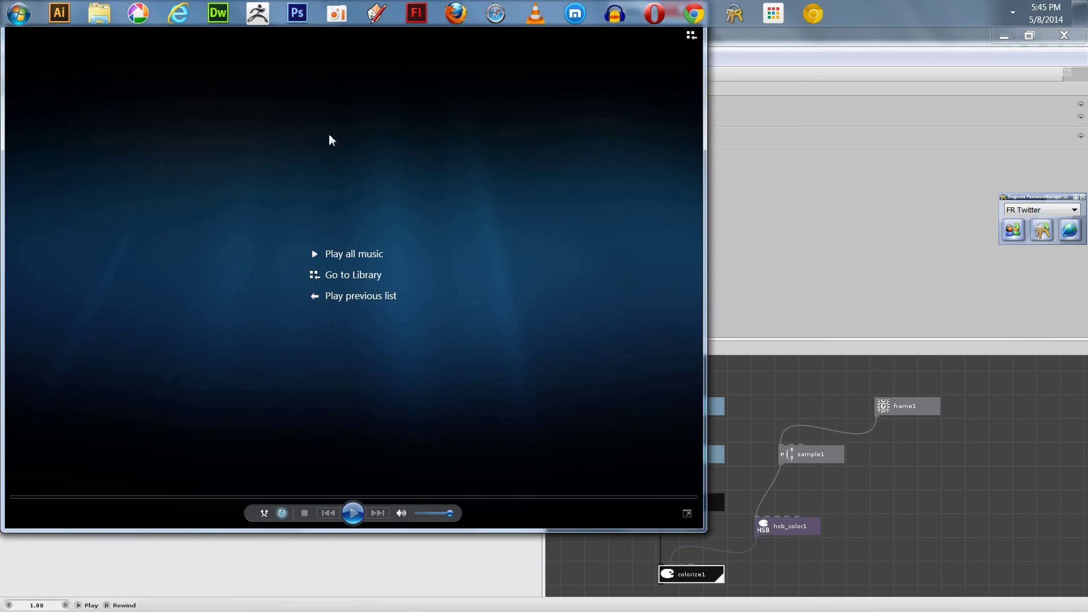
{"action": "right_click", "coordinate": [694, 13]}
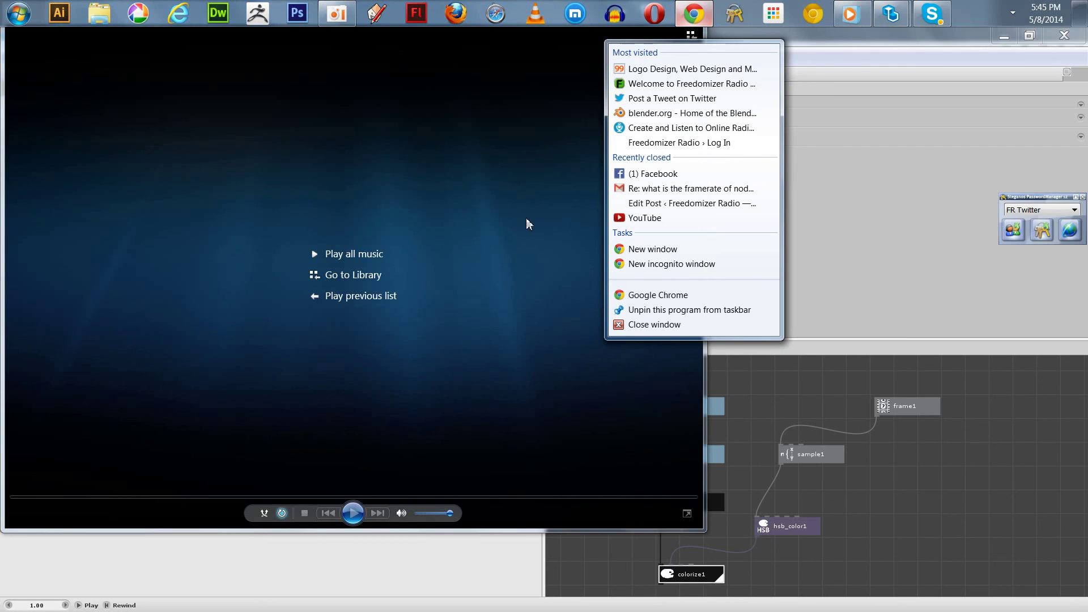
{"action": "left_click", "coordinate": [339, 12]}
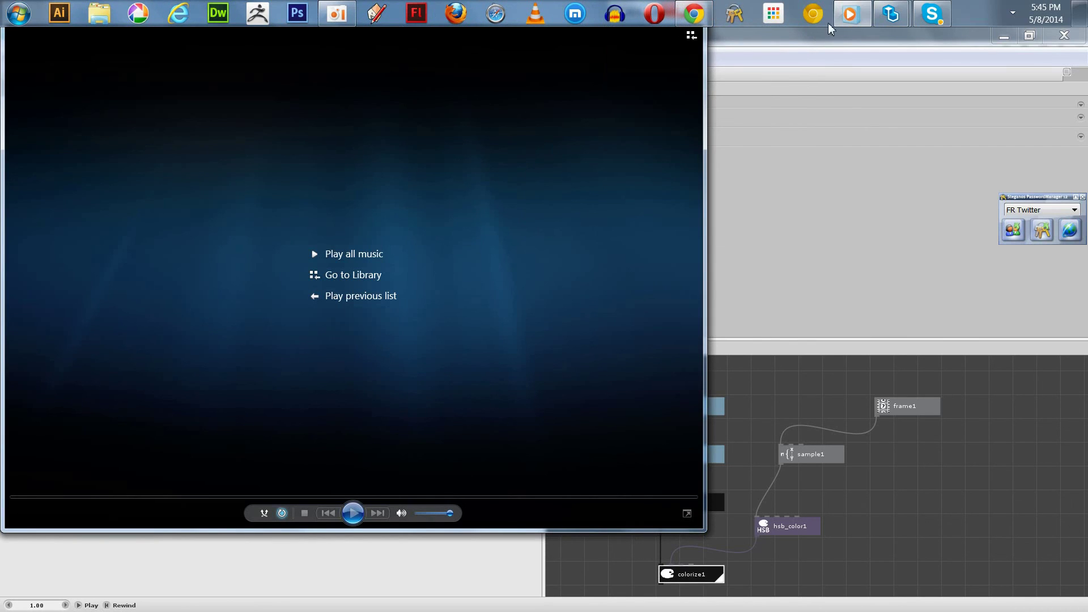
{"action": "right_click", "coordinate": [850, 16]}
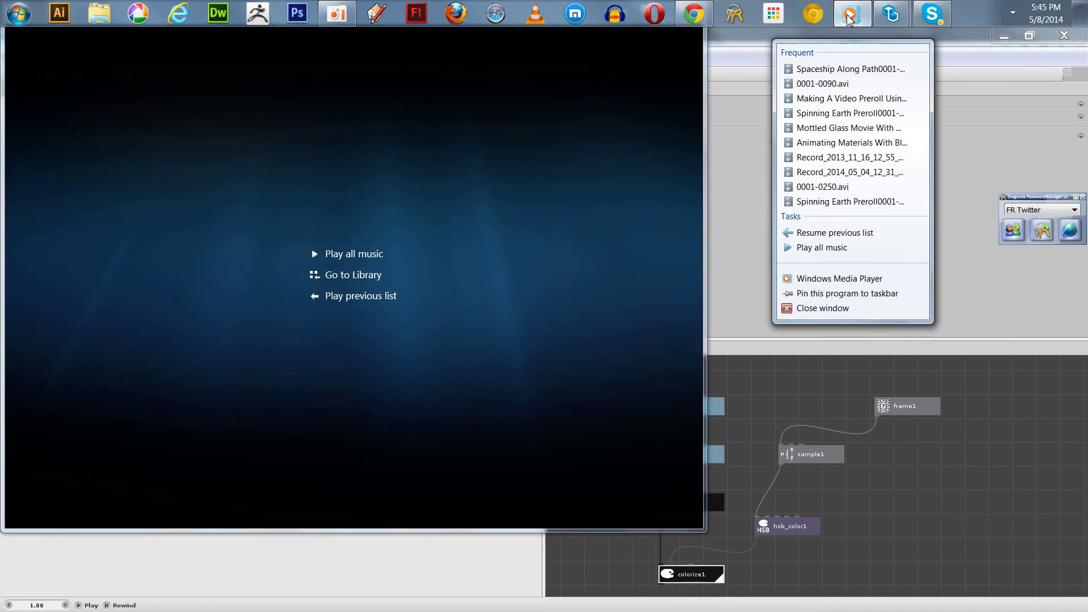
{"action": "left_click", "coordinate": [819, 309]}
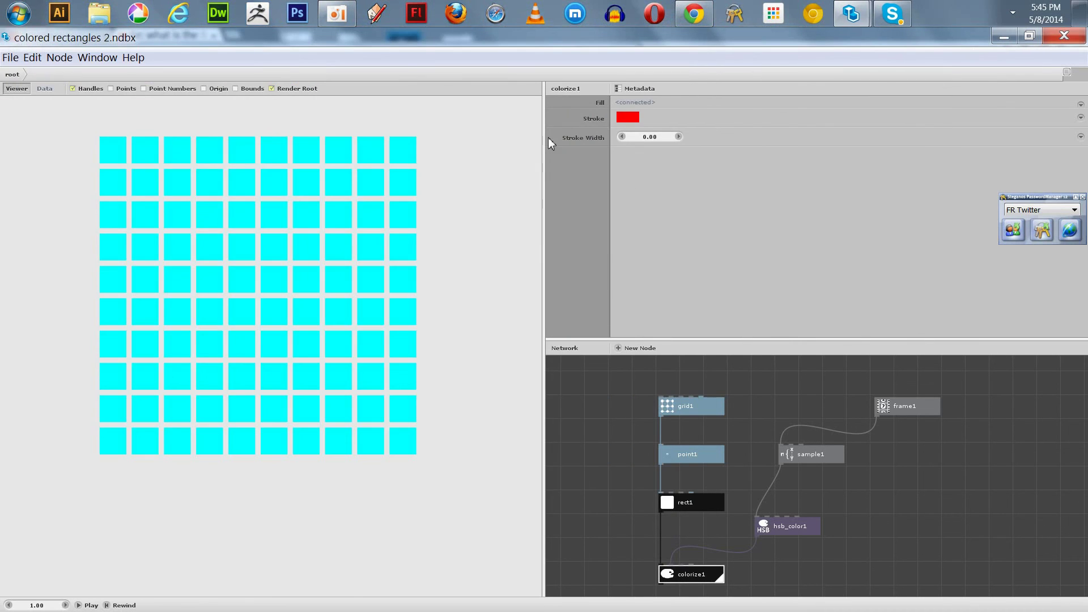
- Switch to Windows Explorer and open the "Colored Rectangles 2 Frames To Movie" folder inside Documents > Nodebox
{"action": "left_click", "coordinate": [104, 20]}
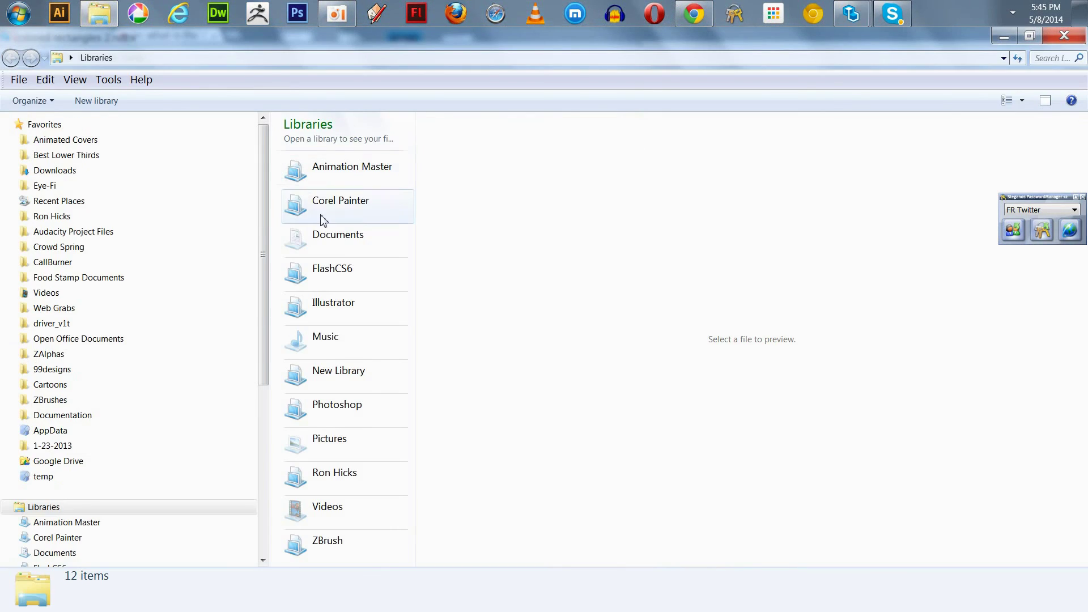
{"action": "double_click", "coordinate": [307, 241]}
{"action": "double_click", "coordinate": [304, 179]}
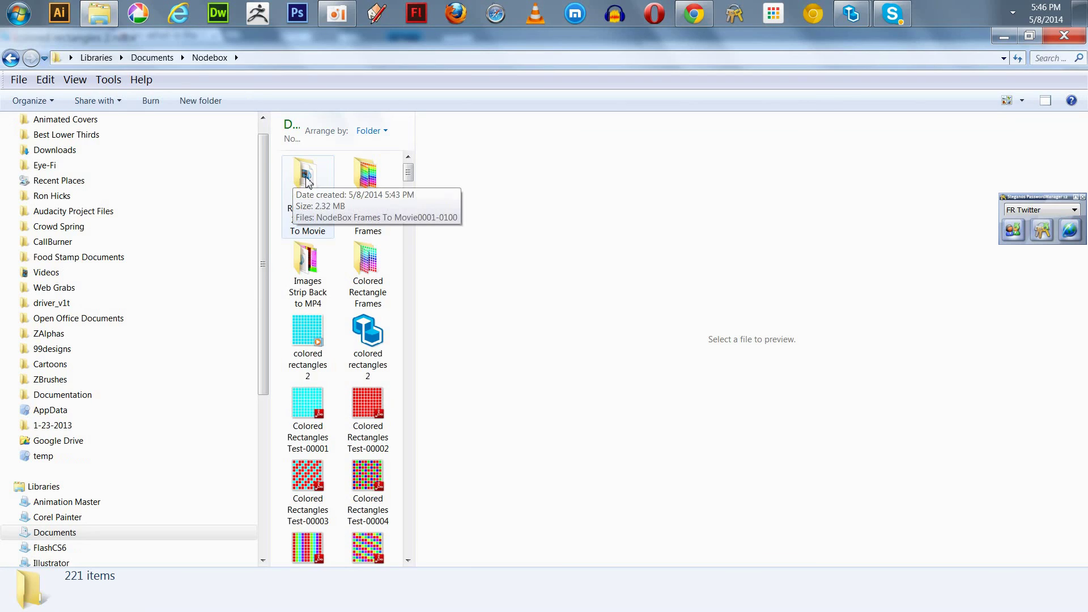
{"action": "double_click", "coordinate": [296, 182]}
- Open the "NodeBox Frames To Movie0001-0100" video with VLC media player
{"action": "left_click", "coordinate": [307, 180]}
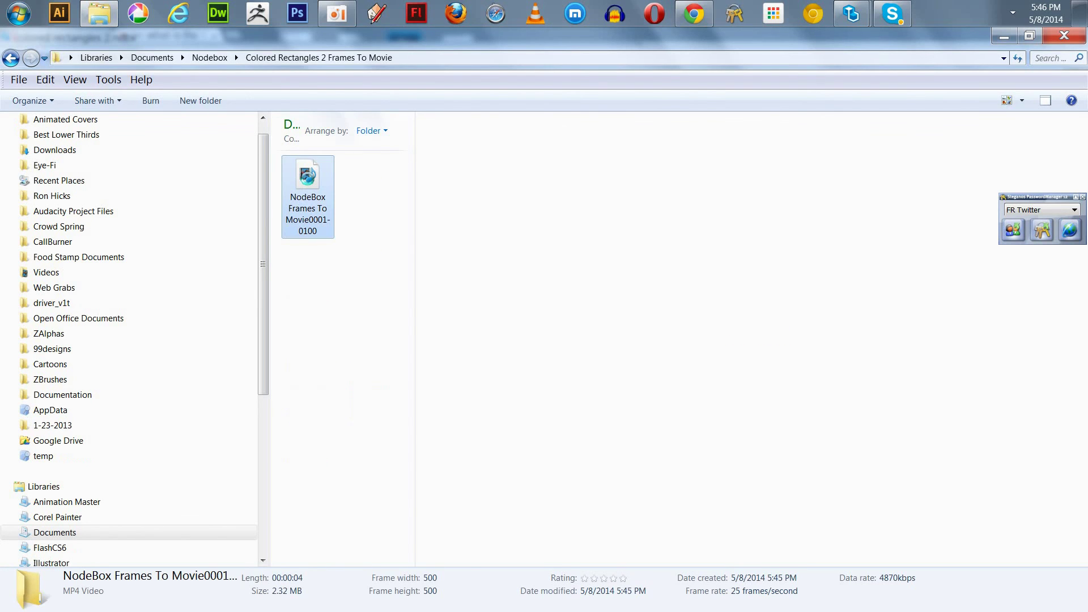
{"action": "right_click", "coordinate": [306, 179]}
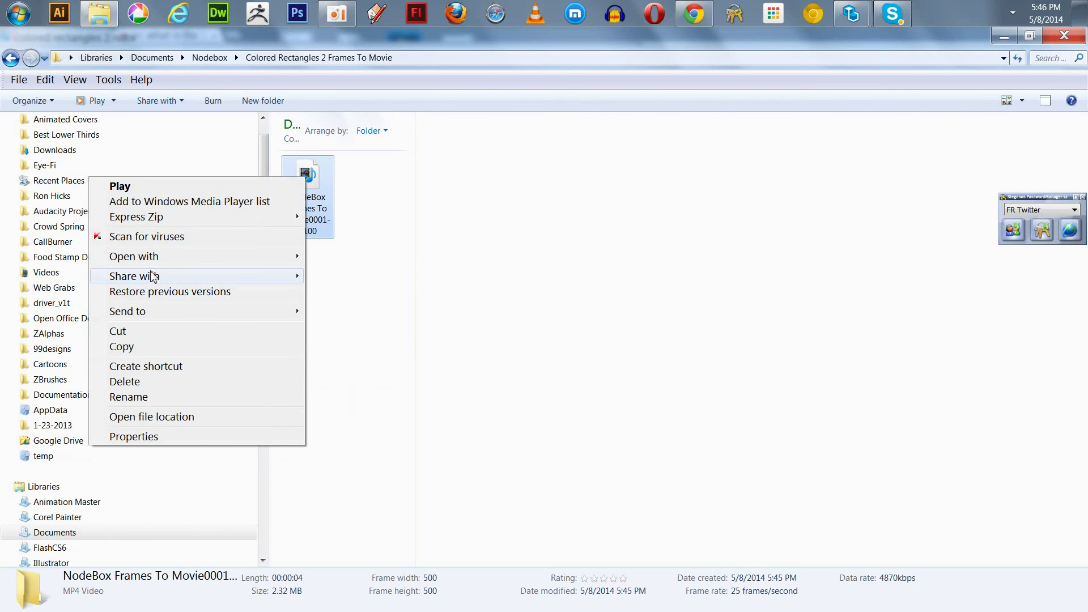
{"action": "mouse_move", "coordinate": [157, 262]}
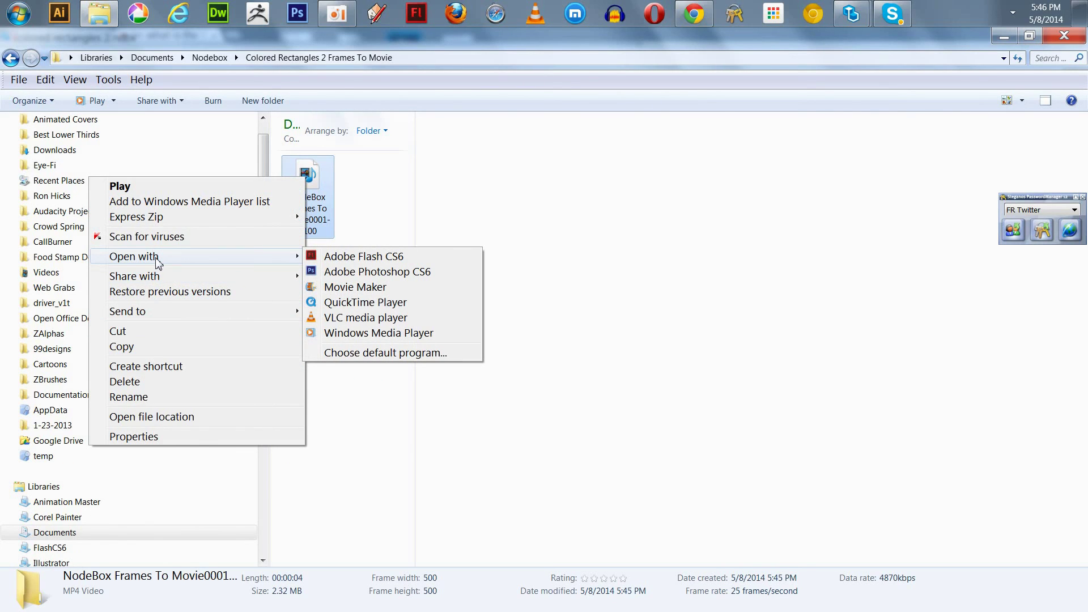
{"action": "left_click", "coordinate": [352, 319]}
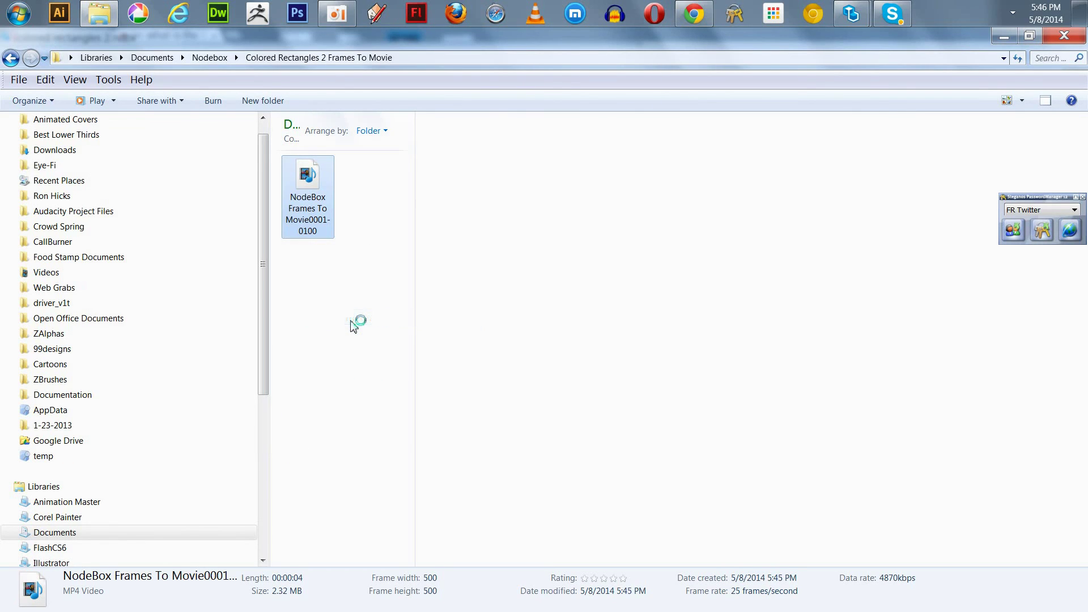